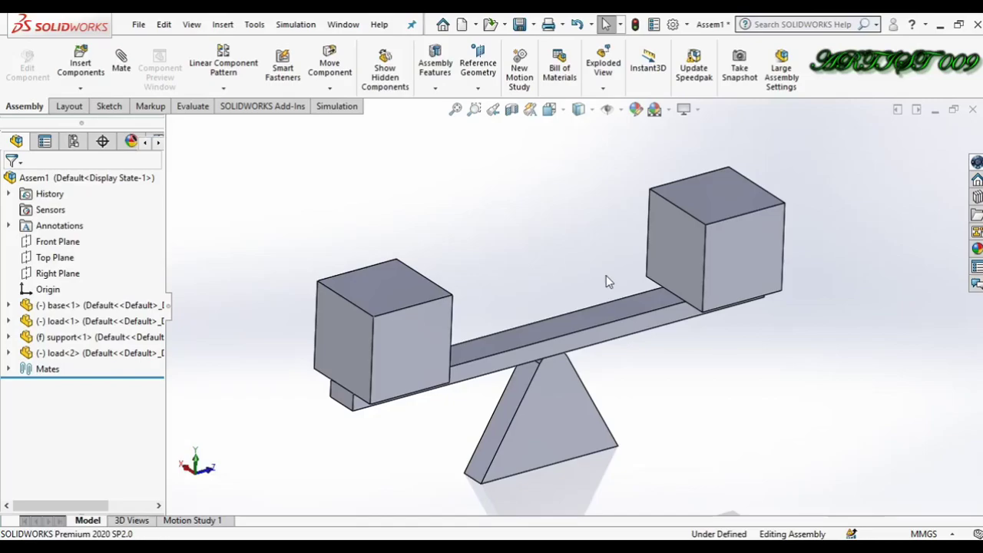
Examine the seesaw assembly from all sides, including the two load blocks, the tilted beam and the triangular support.
key(Right)
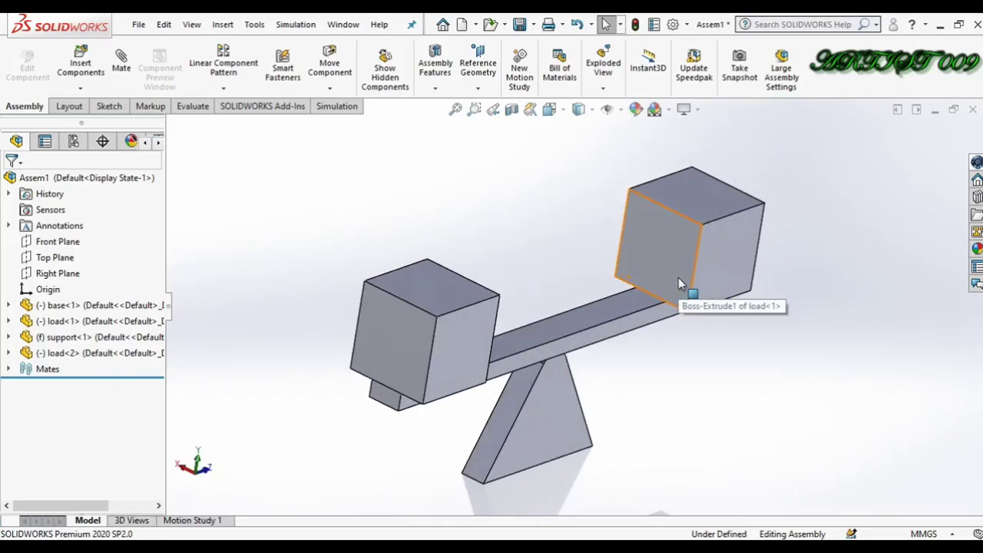
key(Left)
key(Left)
key(Left)
key(Left)
key(Left)
key(Left)
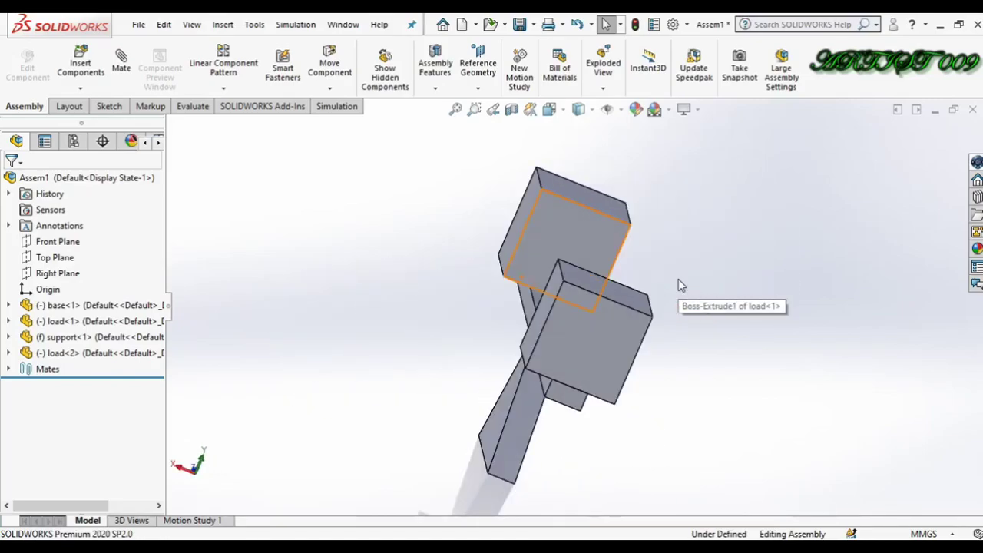
key(Left)
key(Left)
key(Left)
key(Left)
key(Left)
key(Left)
key(Left)
key(Left)
key(Left)
key(Left)
key(Left)
key(Left)
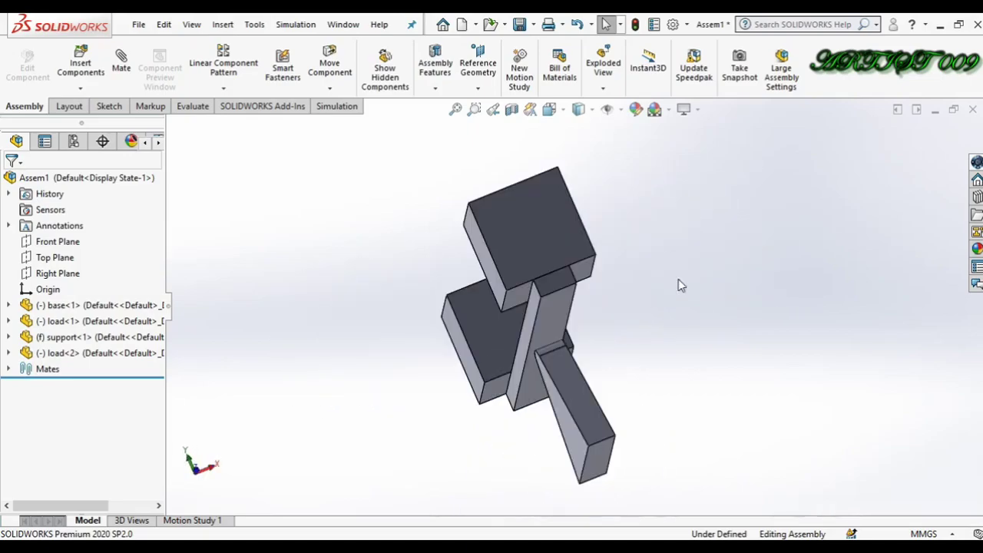
key(Left)
key(Left)
key(Left)
key(Left)
key(Left)
key(Left)
key(Left)
key(Left)
key(Left)
key(Left)
key(Left)
key(Left)
key(Left)
key(Left)
key(Left)
key(Left)
key(Left)
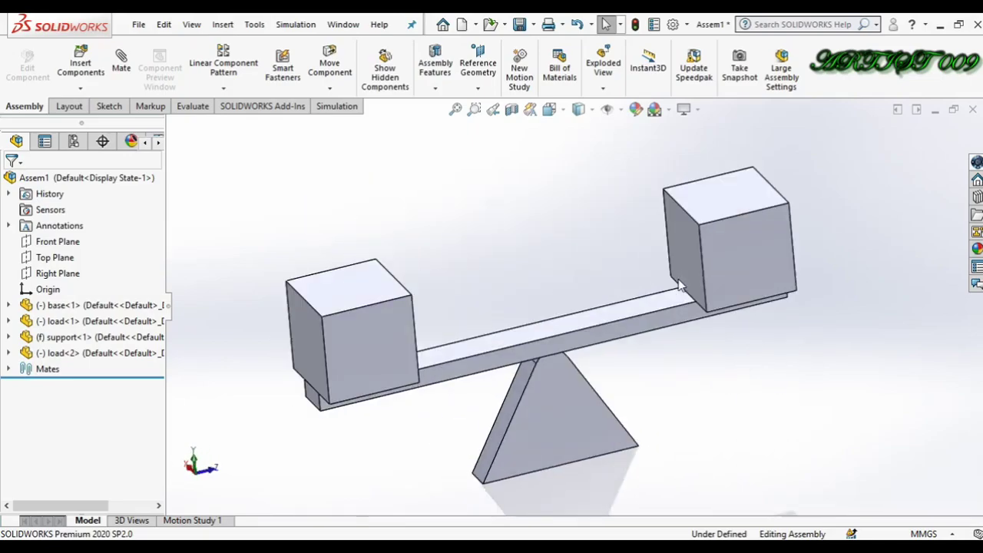
key(Left)
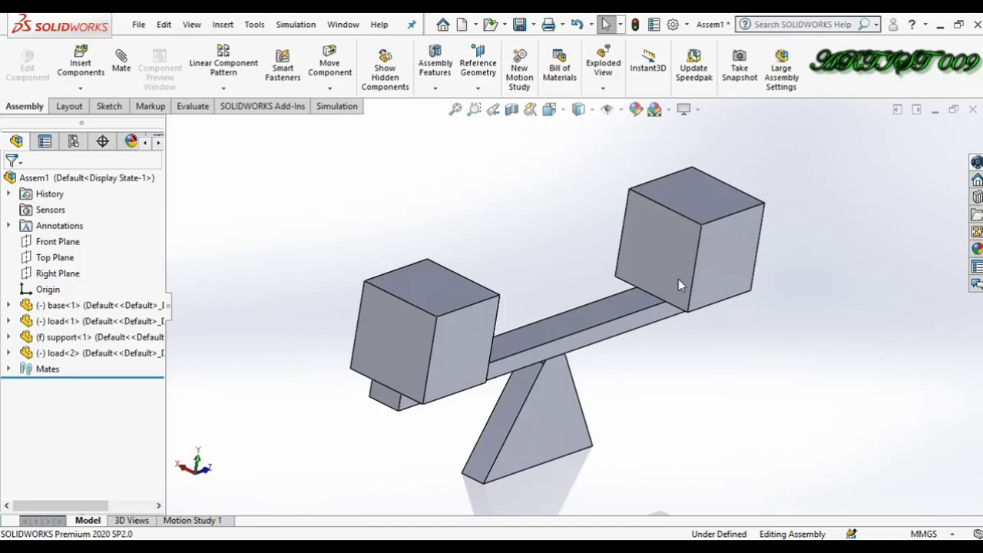
key(Left)
key(Left)
key(Left)
key(Left)
key(Left)
key(Left)
key(Left)
key(Left)
key(Left)
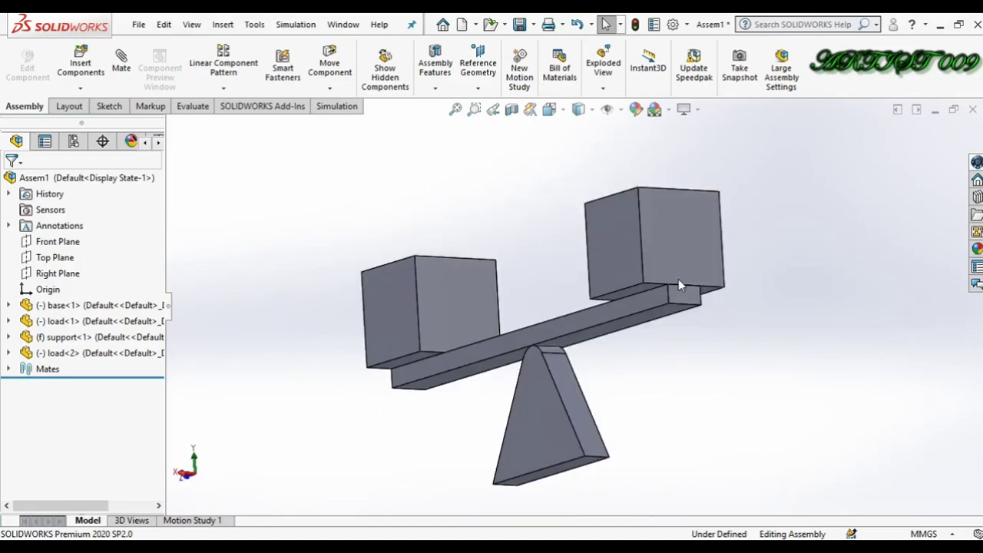
key(Down)
key(Down)
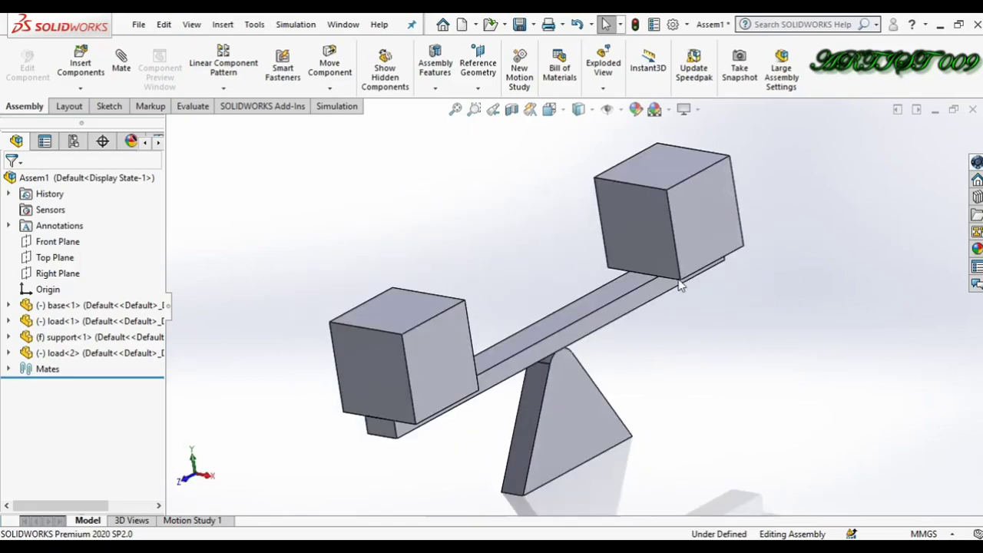
key(Right)
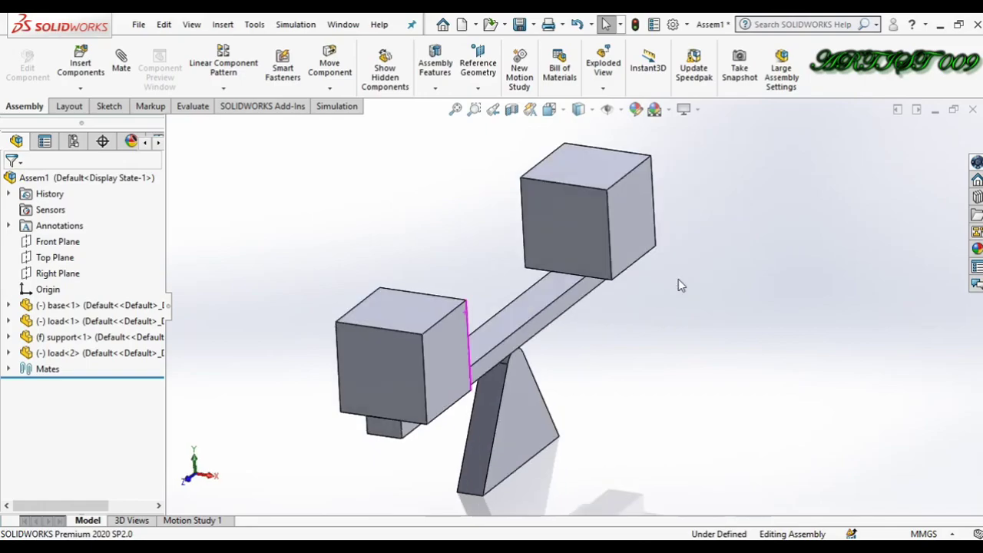
key(Right)
key(Left)
key(Left)
key(Left)
key(z)
scroll(678, 279, up, 2)
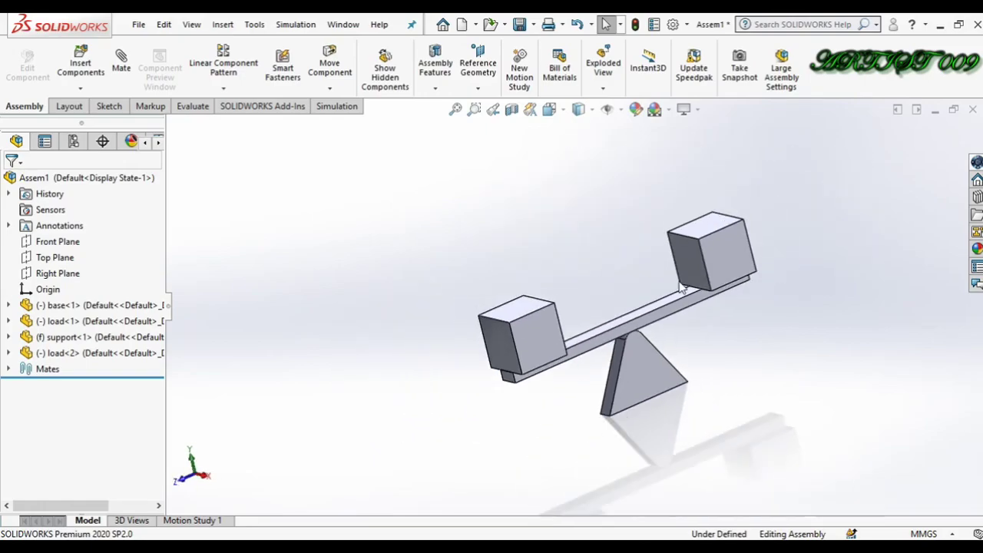
scroll(701, 317, down, 2)
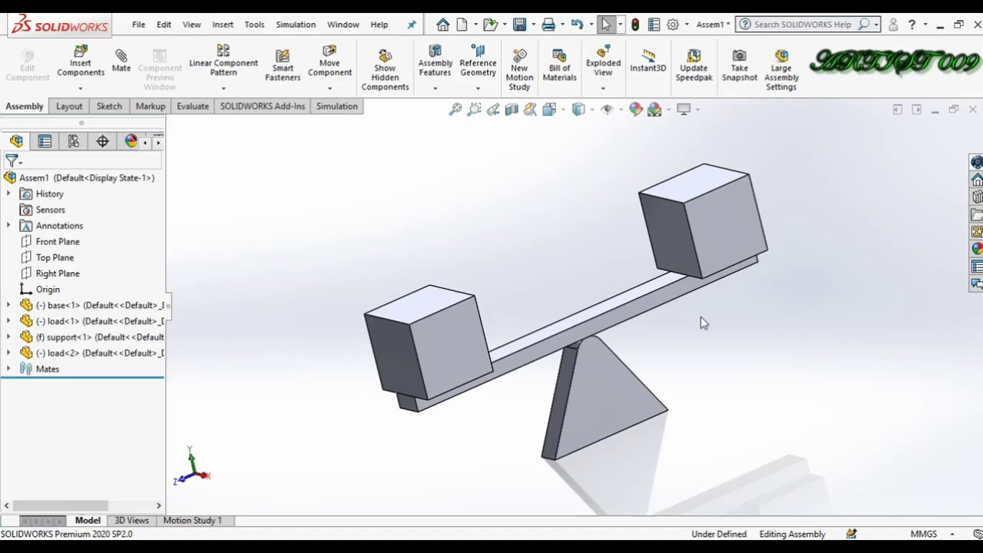
key(Right)
key(Up)
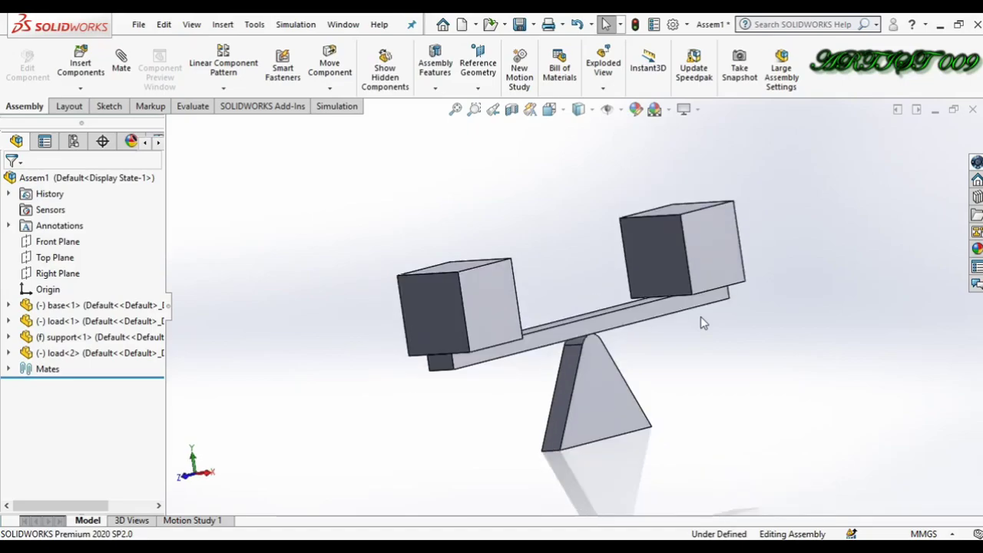
key(Left)
key(Down)
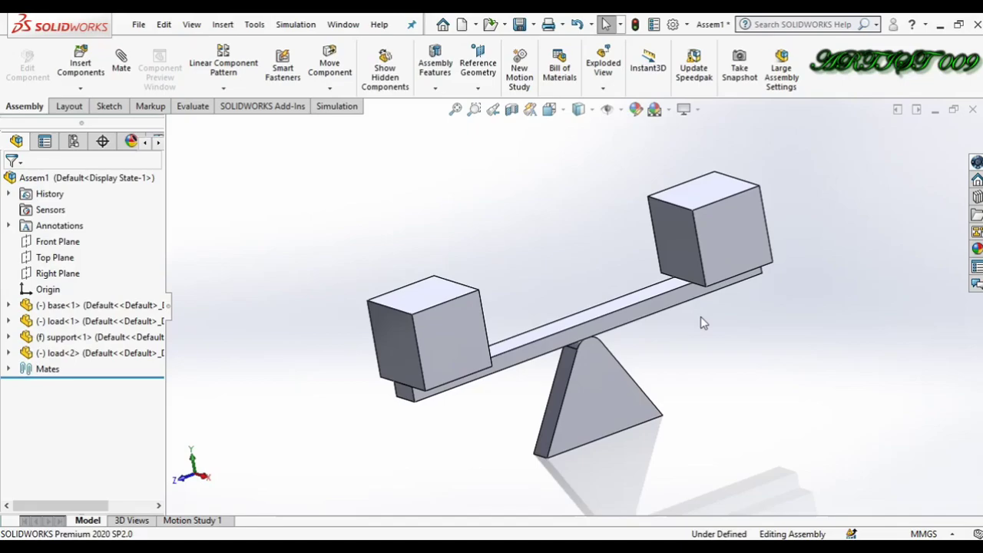
key(Right)
key(Left)
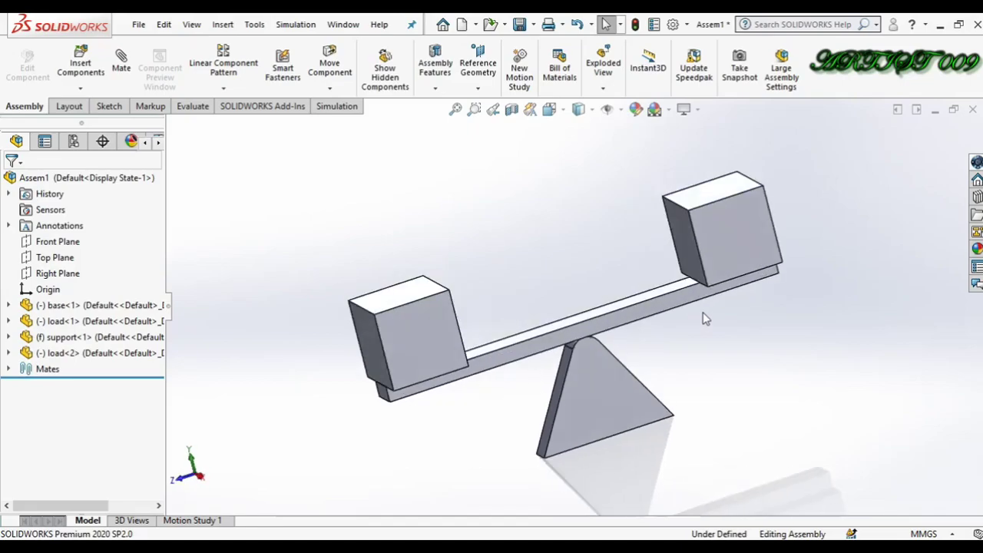
scroll(723, 265, down, 1)
scroll(723, 265, up, 1)
scroll(723, 265, down, 1)
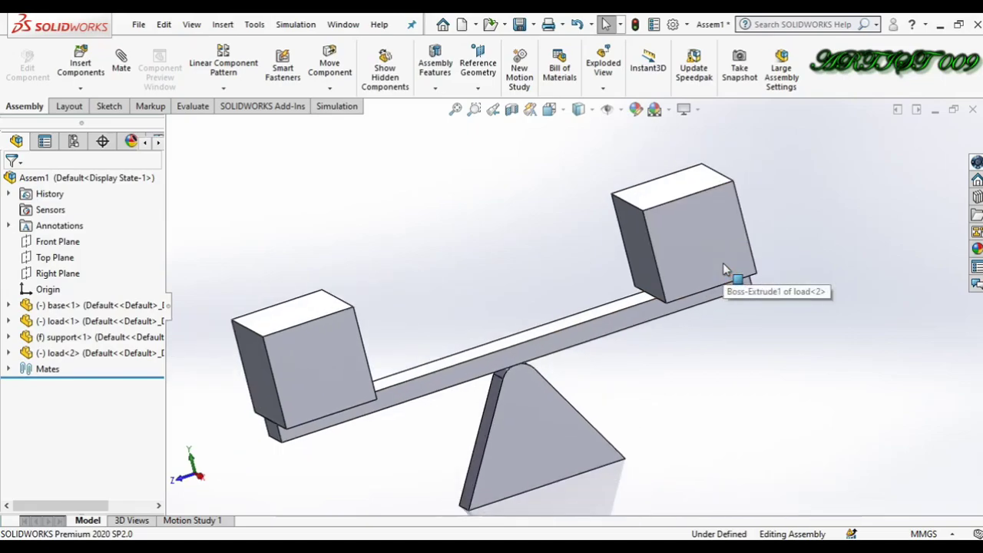
scroll(723, 265, up, 1)
key(Right)
key(Right)
key(Right)
key(Right)
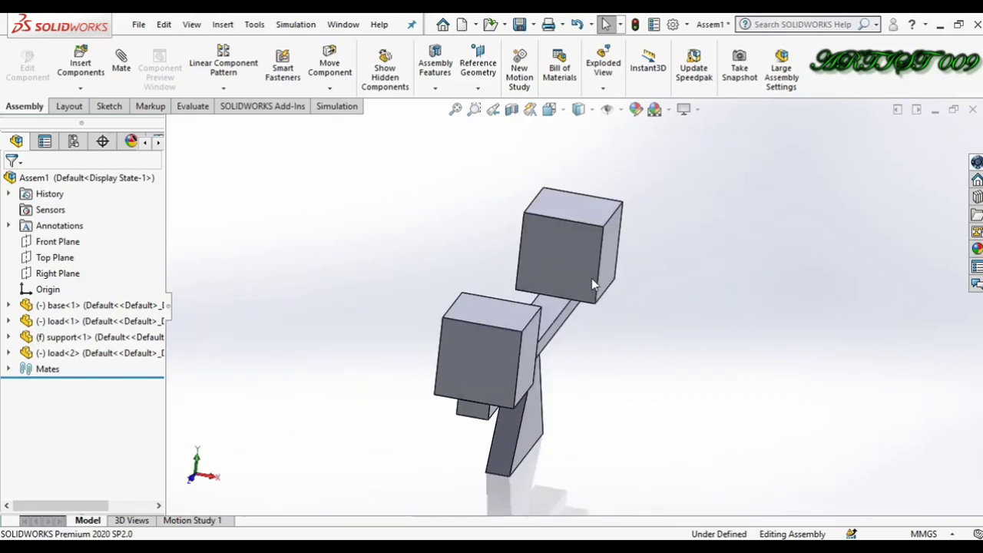
key(Left)
key(Left)
key(Left)
key(Left)
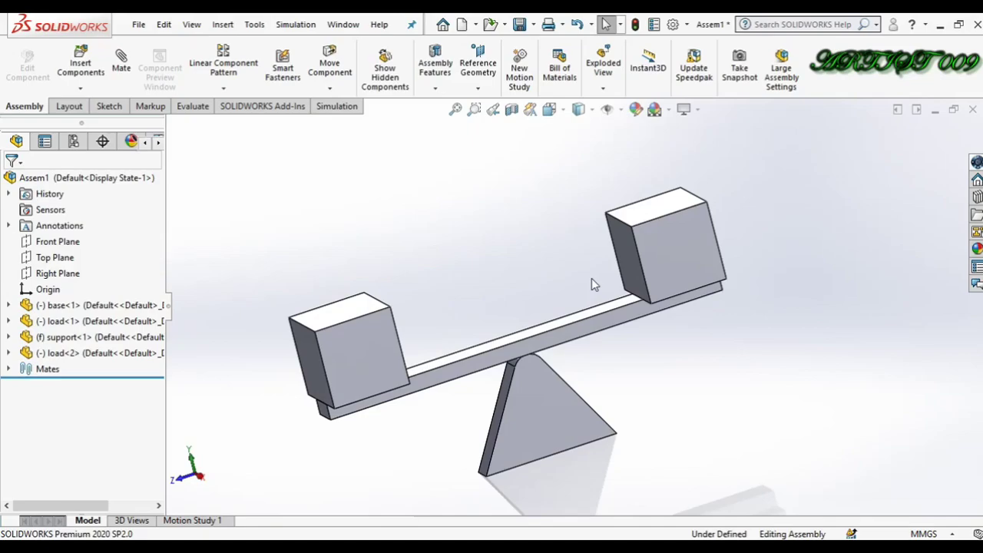
key(Right)
key(Right)
key(Right)
key(Right)
key(Left)
key(Left)
key(Left)
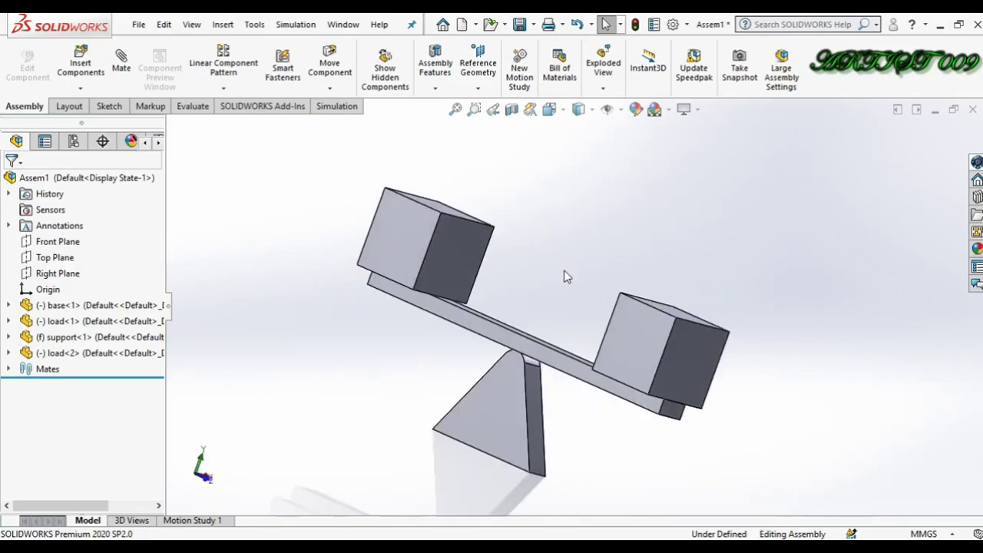
key(Left)
key(Left)
key(Left)
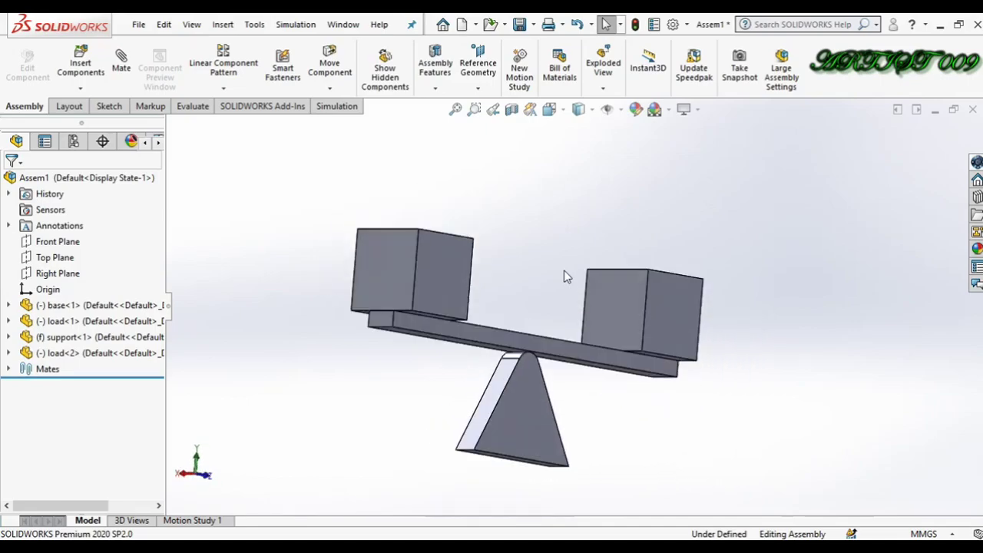
key(Down)
key(Down)
key(Up)
key(Left)
key(Left)
key(Left)
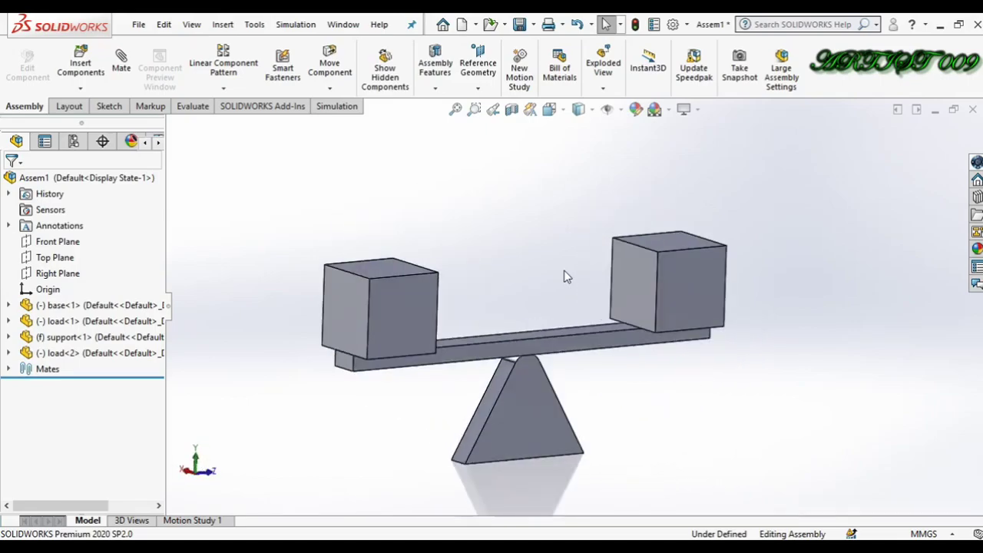
key(Down)
key(Down)
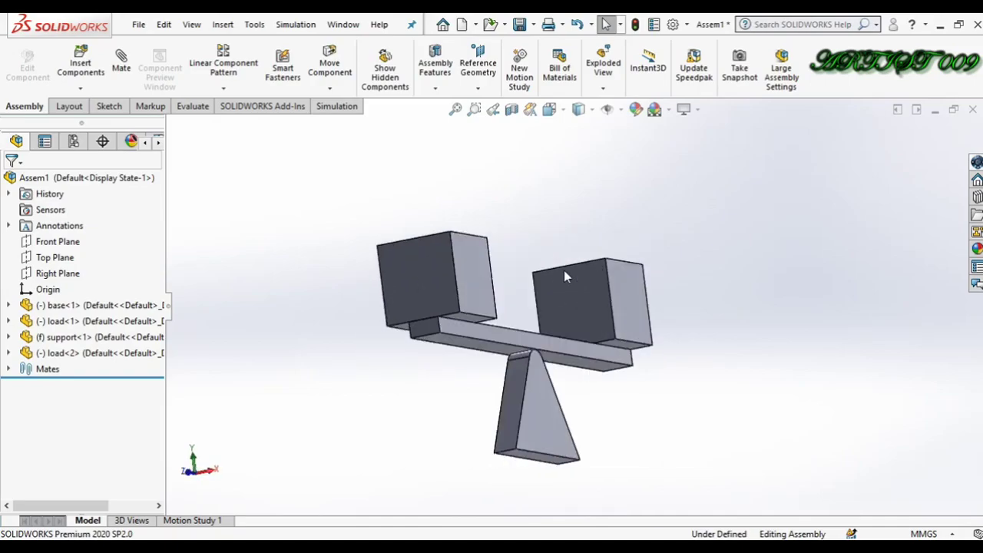
key(Left)
key(Left)
key(Left)
key(Right)
key(Down)
key(Left)
key(Up)
key(Left)
key(Left)
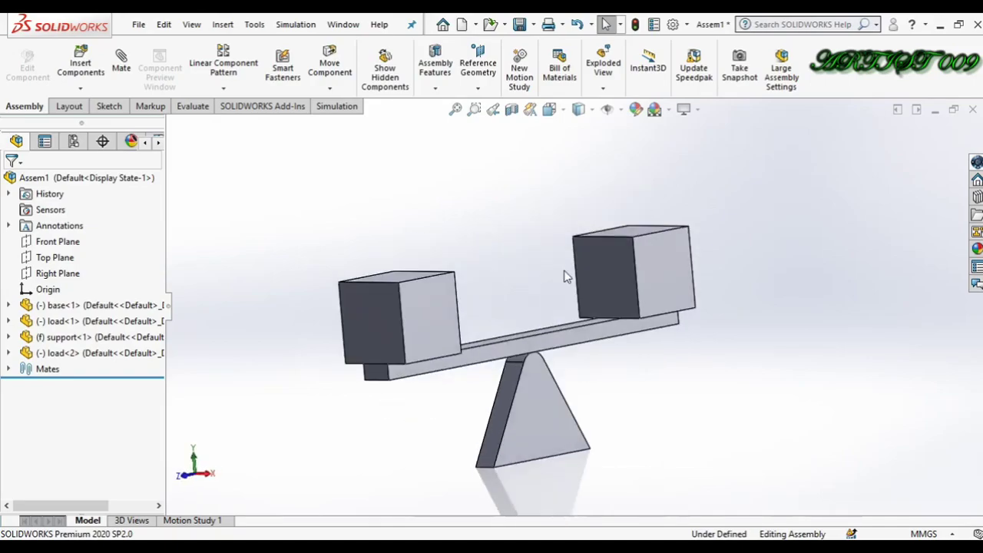
key(Down)
key(Down)
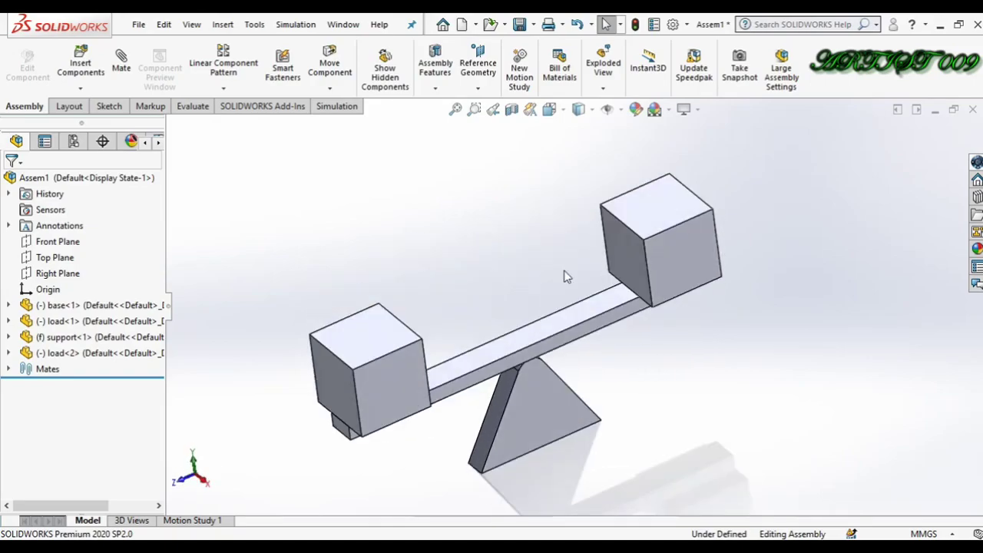
scroll(658, 334, down, 1)
scroll(658, 335, up, 1)
scroll(657, 335, up, 3)
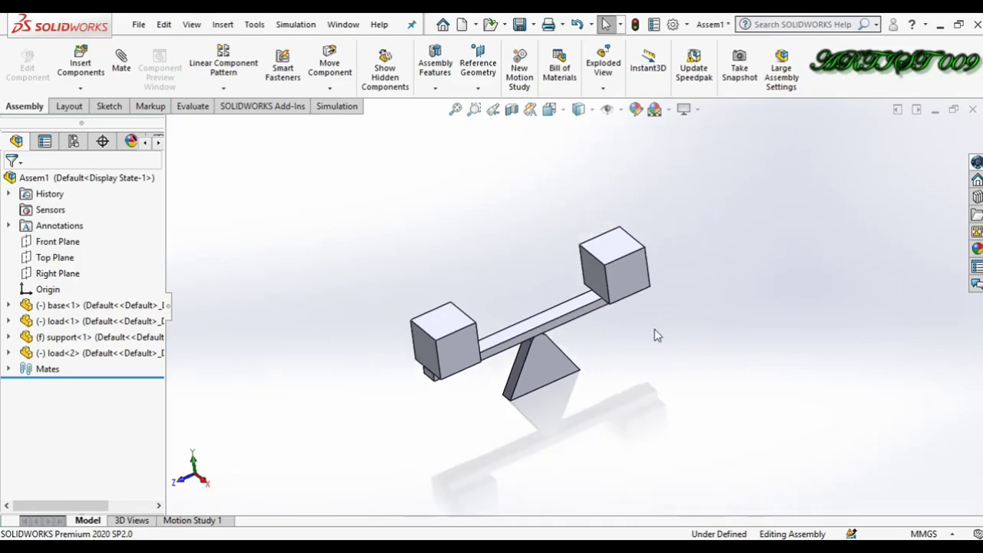
scroll(575, 335, down, 2)
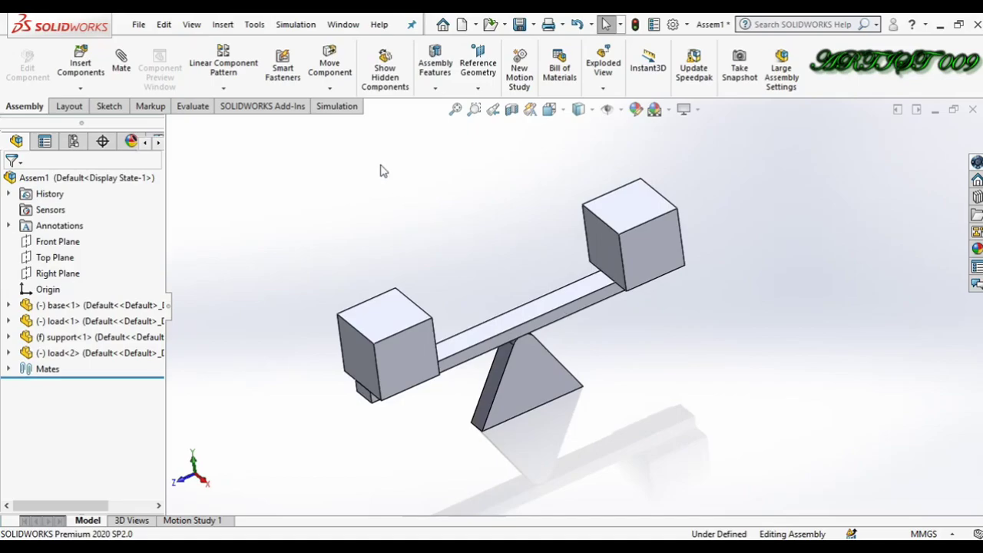
Create a new static simulation study named Static 1 for the assembly.
click(336, 109)
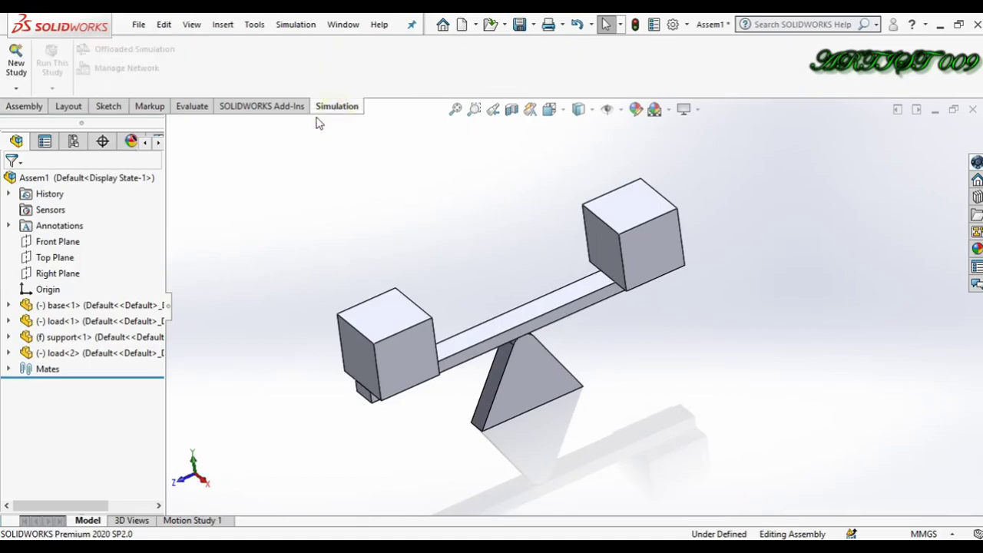
click(17, 60)
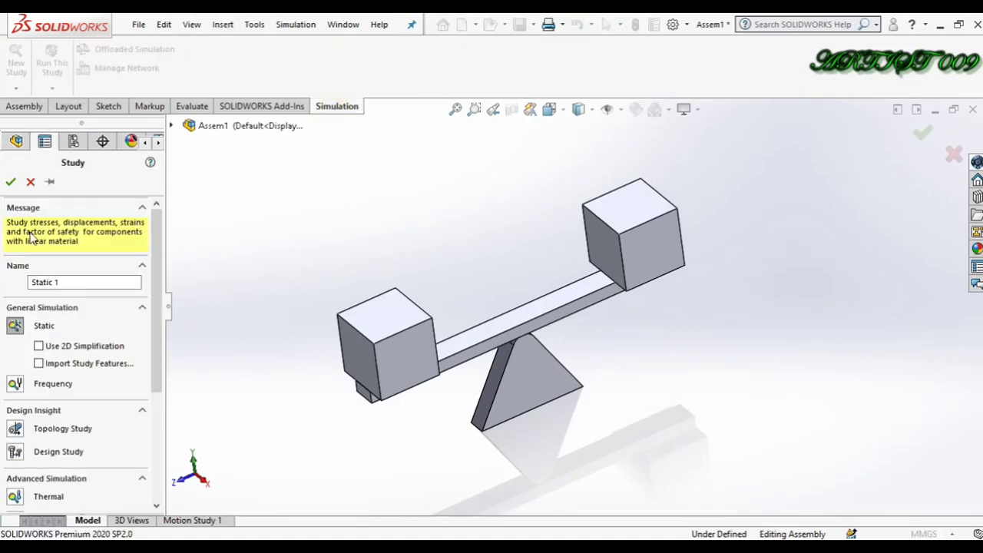
click(10, 183)
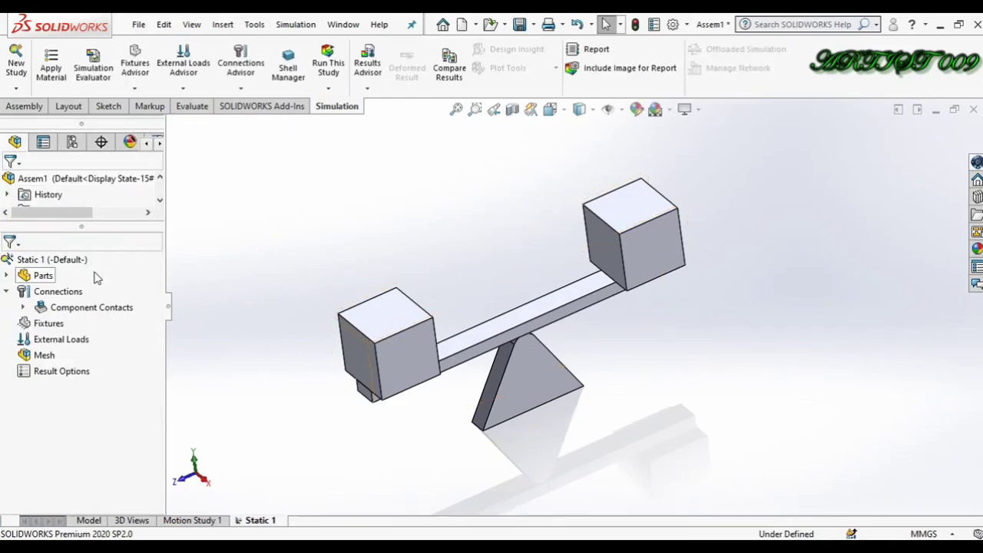
Apply Alloy Steel to all parts of the static study.
right_click(44, 277)
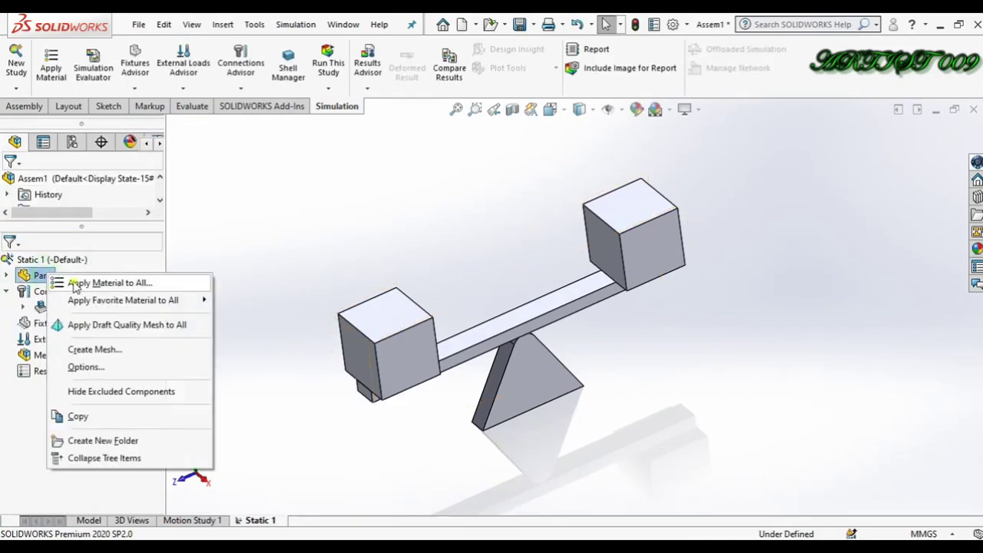
click(73, 283)
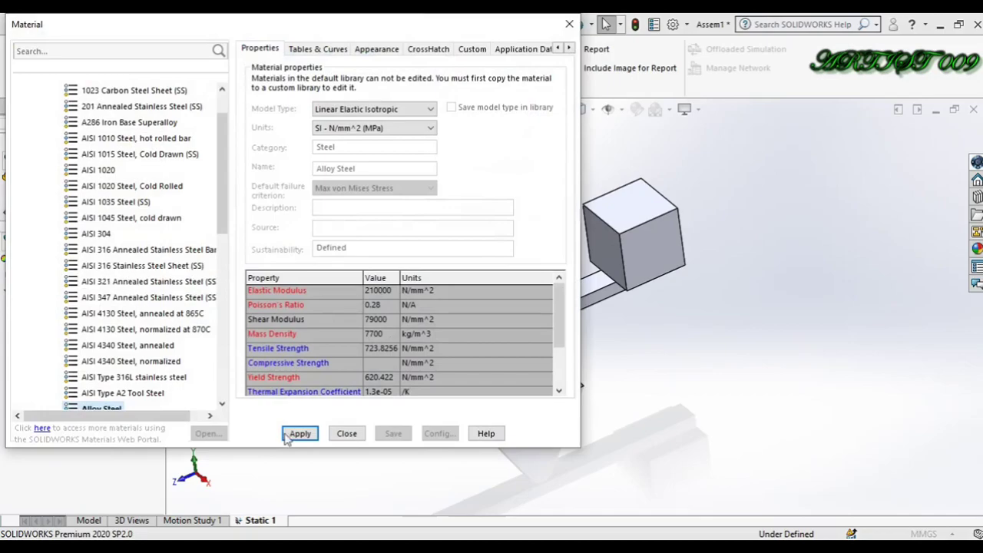
click(301, 434)
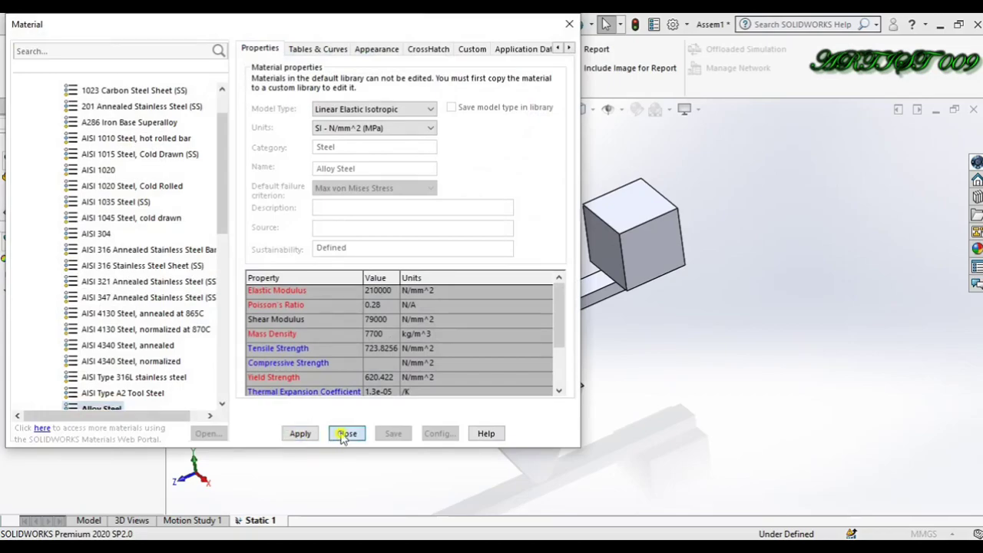
click(346, 433)
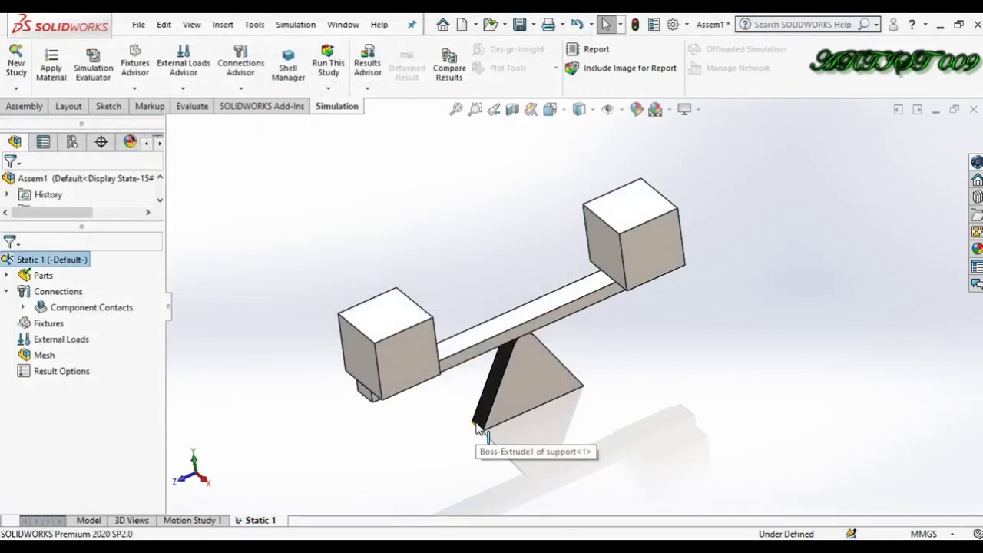
click(792, 364)
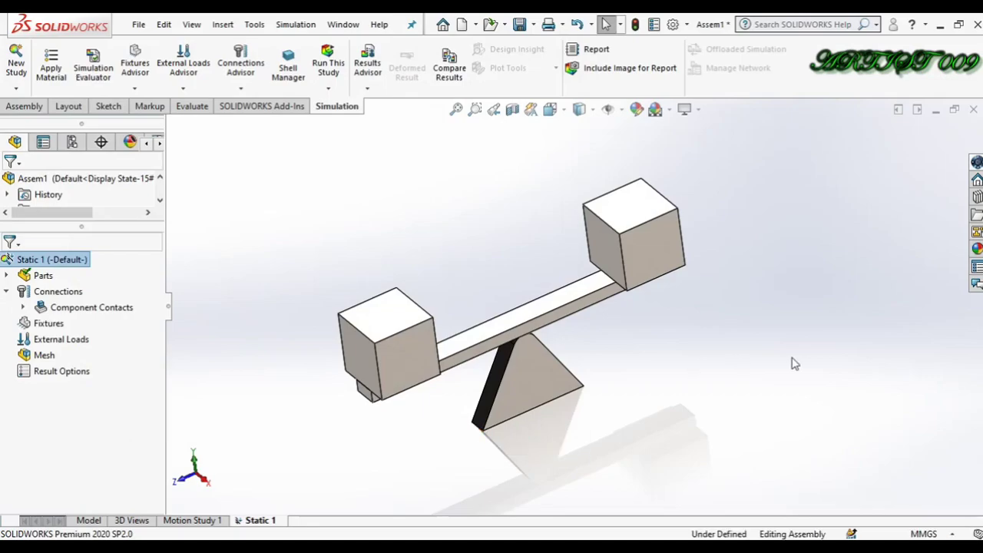
Inspect the seesaw model and expand the study's parts to review the material assigned to each component.
key(Right)
key(Left)
key(Left)
key(Up)
key(Up)
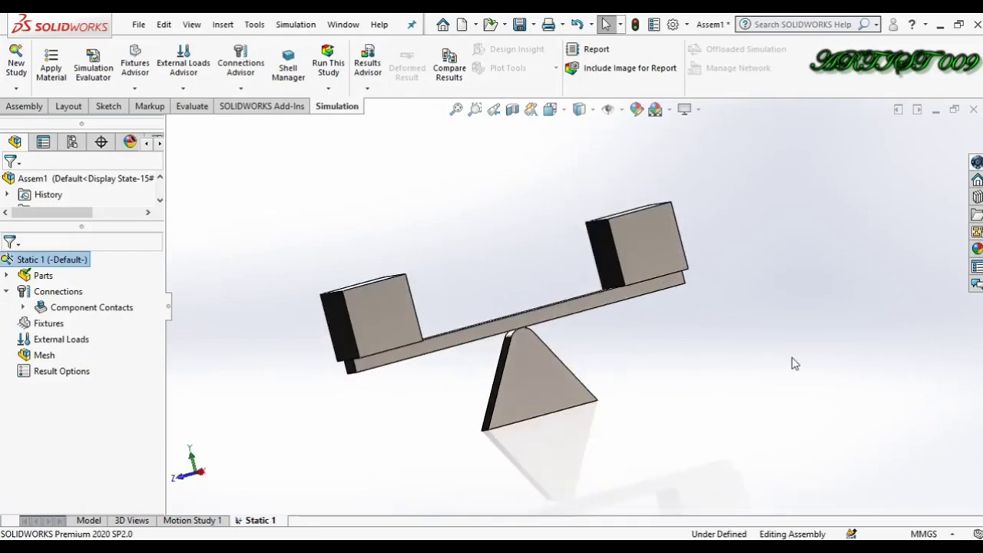
key(Down)
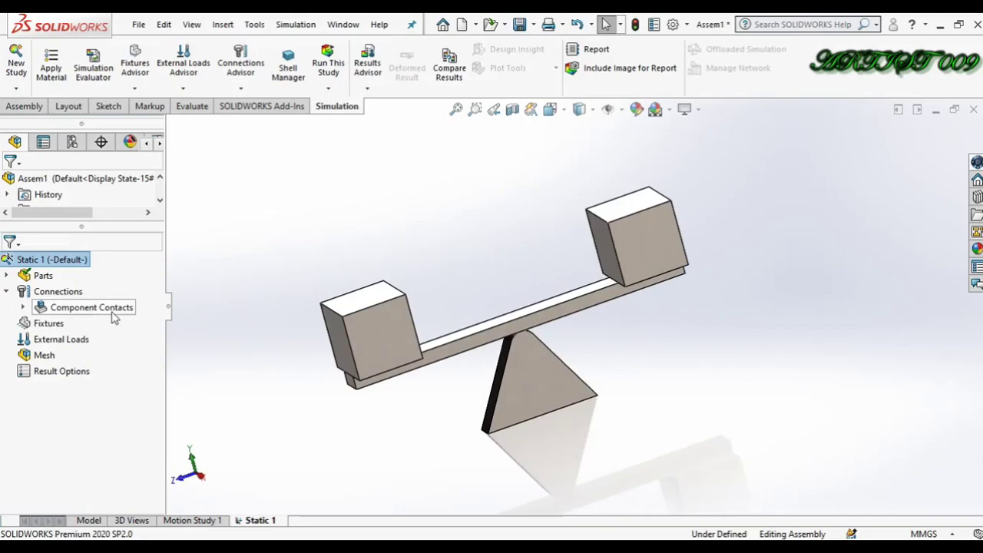
click(6, 275)
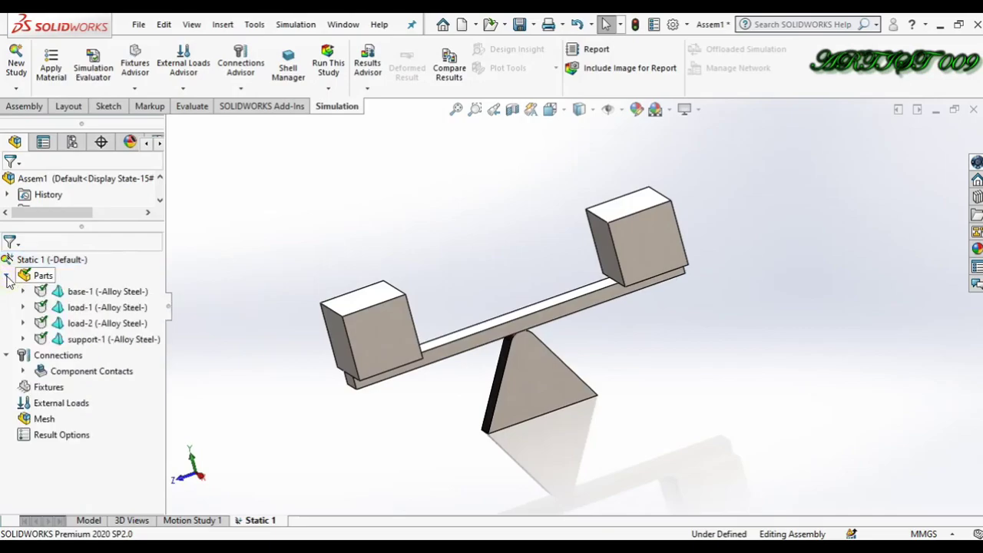
Treat the load-1 block as a remote mass connected to the top face of the seesaw beam.
click(83, 309)
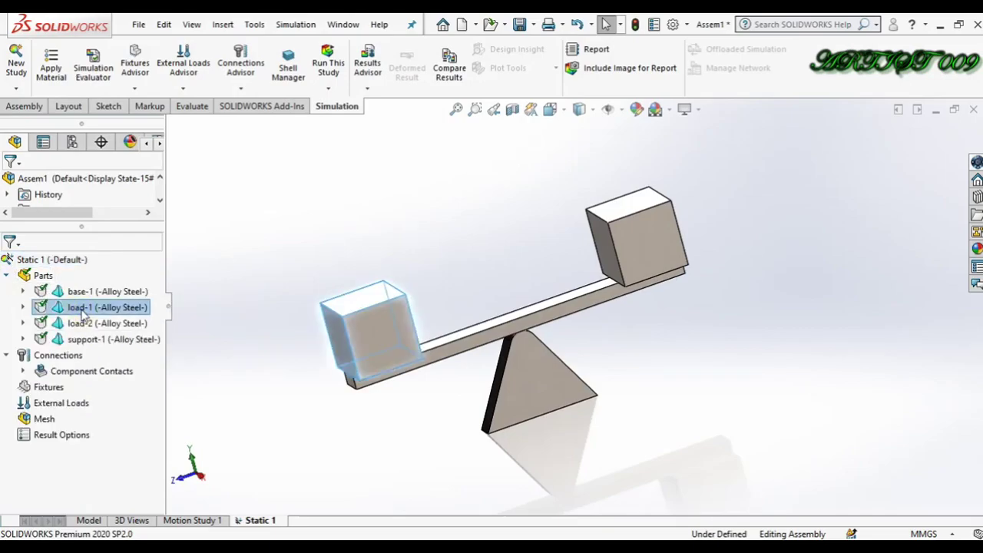
click(270, 334)
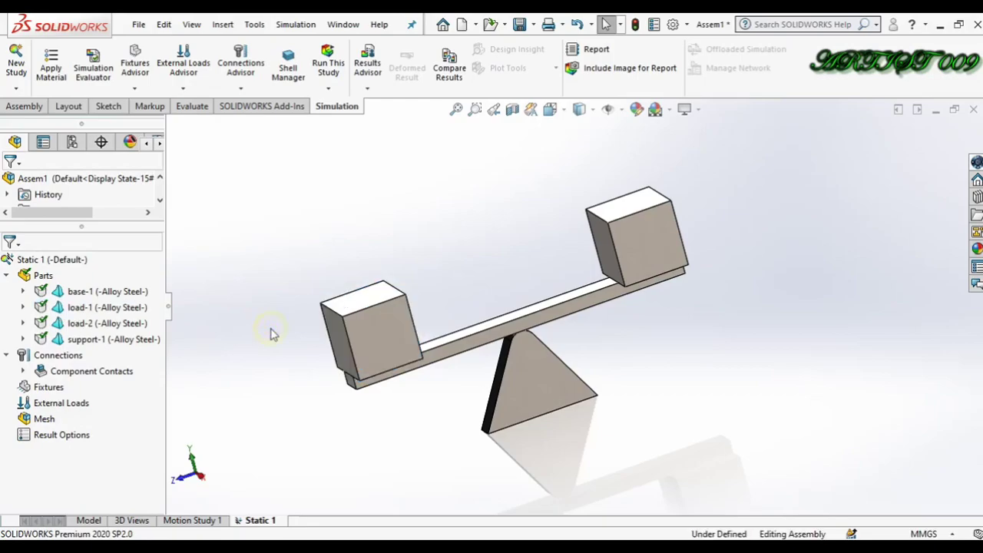
click(371, 332)
click(313, 334)
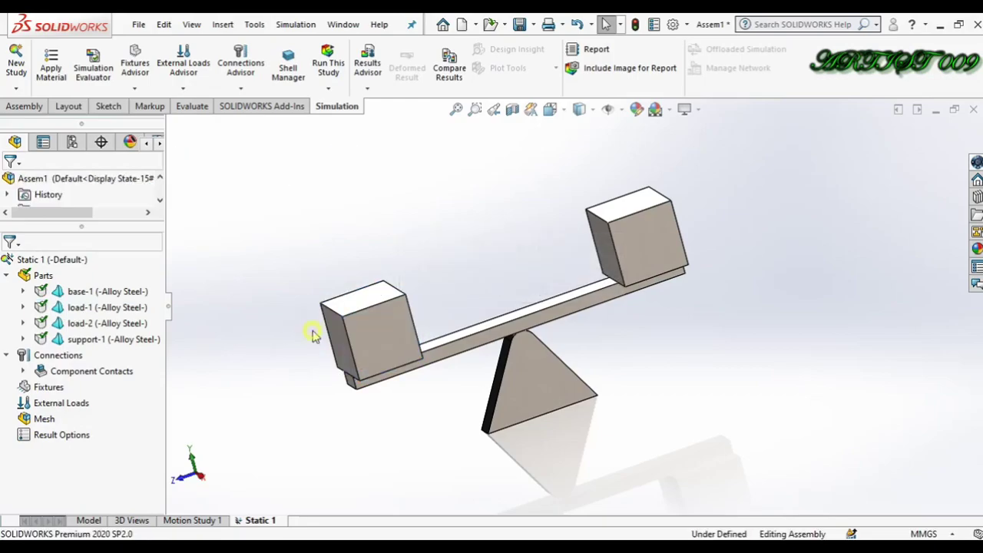
click(119, 307)
right_click(120, 308)
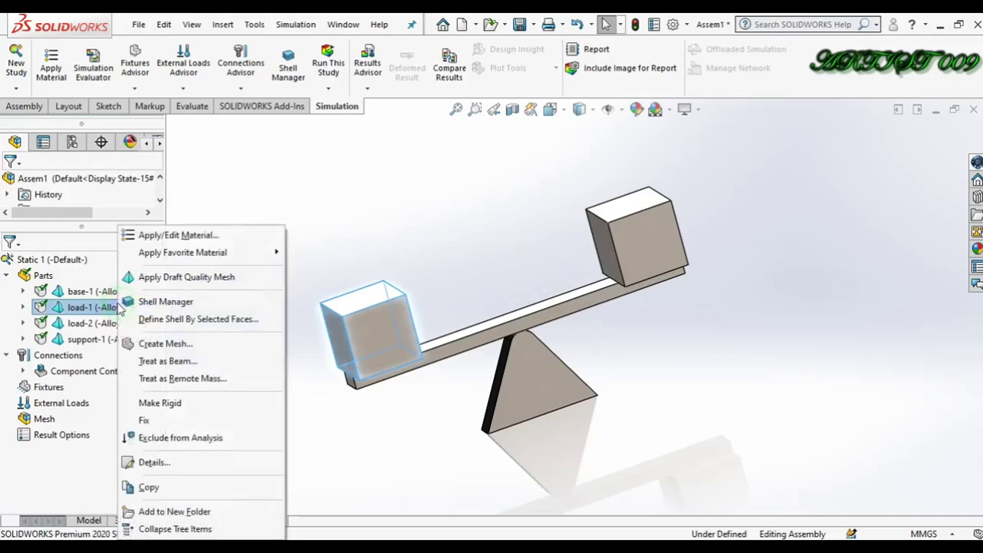
click(190, 380)
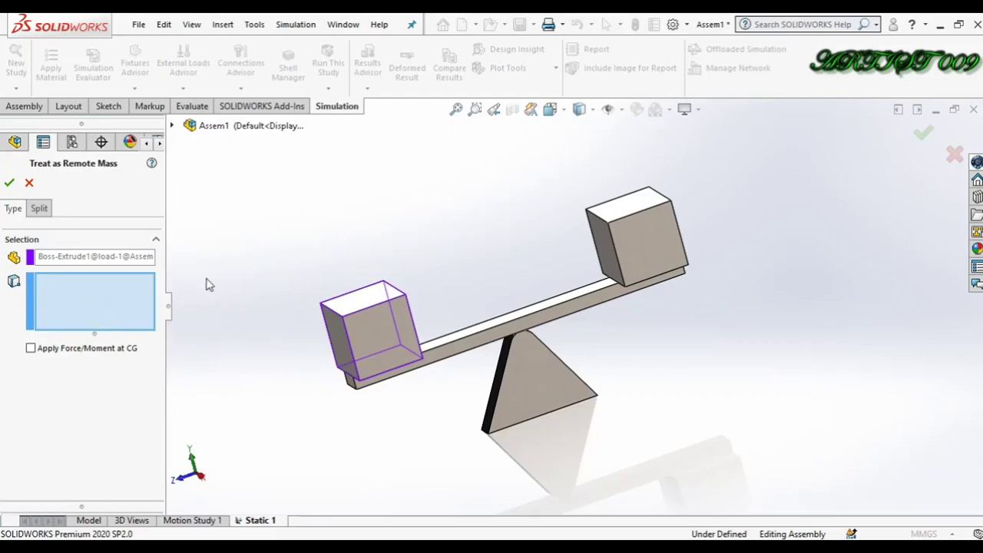
scroll(373, 257, down, 2)
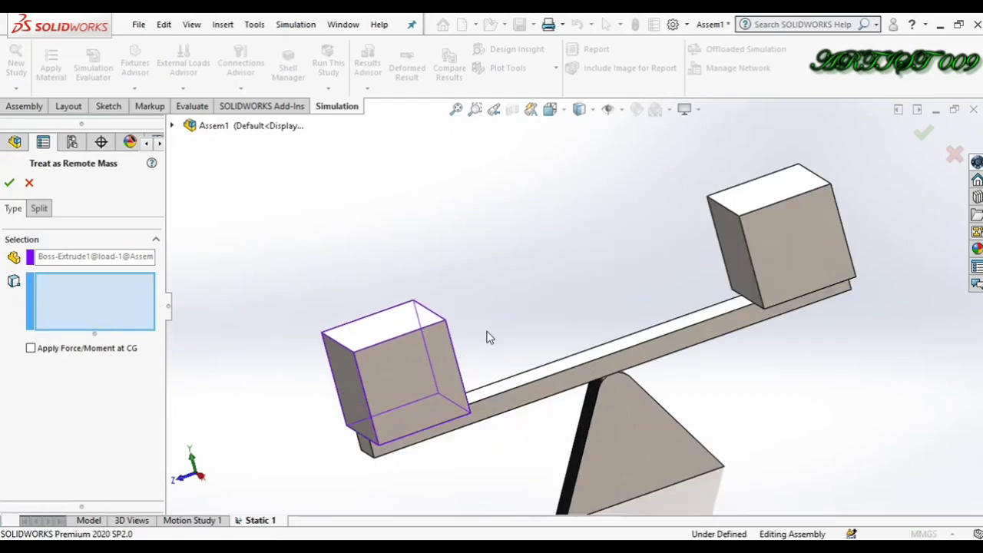
click(494, 391)
right_click(493, 388)
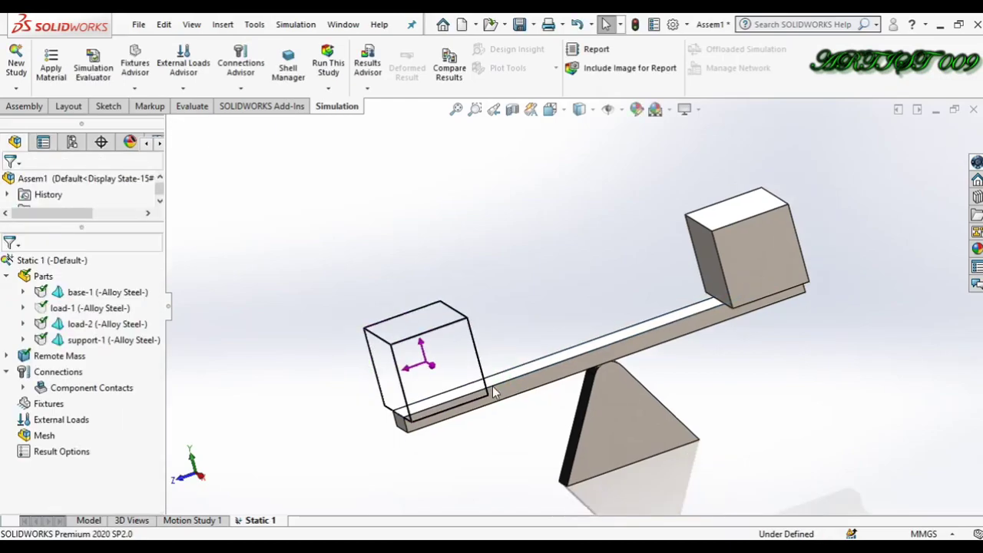
Examine the load-1 remote mass on the seesaw model and its Remote Mass entry in the study.
scroll(494, 388, up, 4)
scroll(636, 360, down, 2)
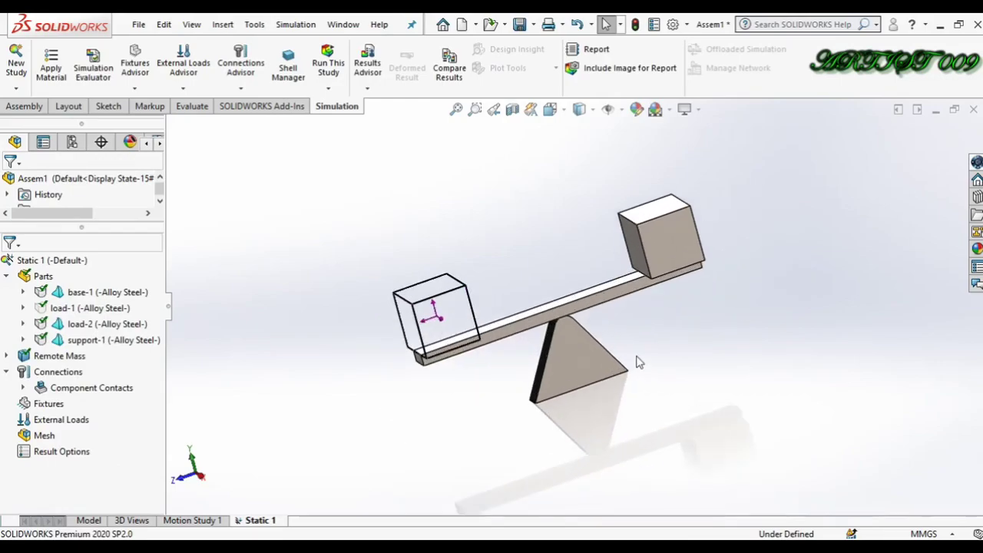
scroll(647, 315, down, 2)
key(Right)
key(Right)
key(Right)
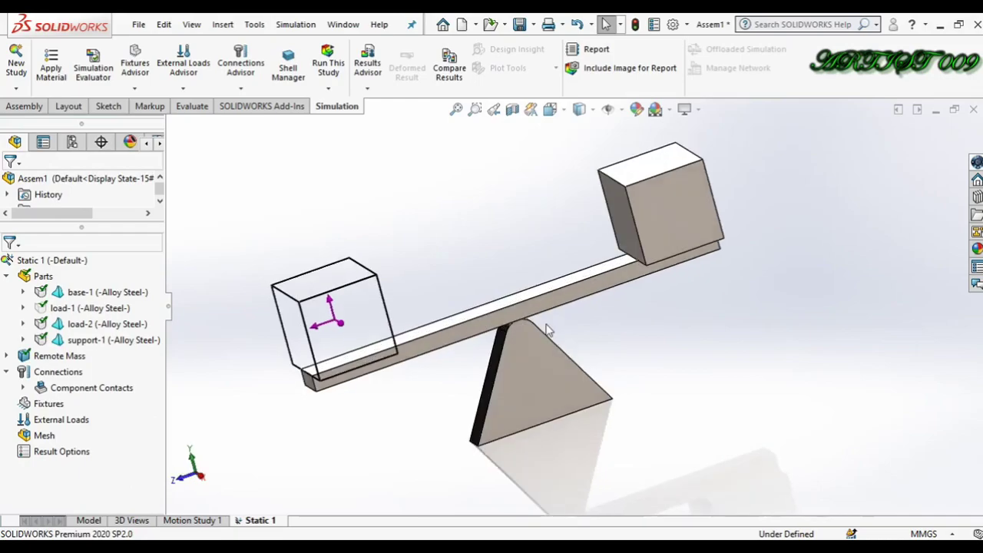
click(61, 358)
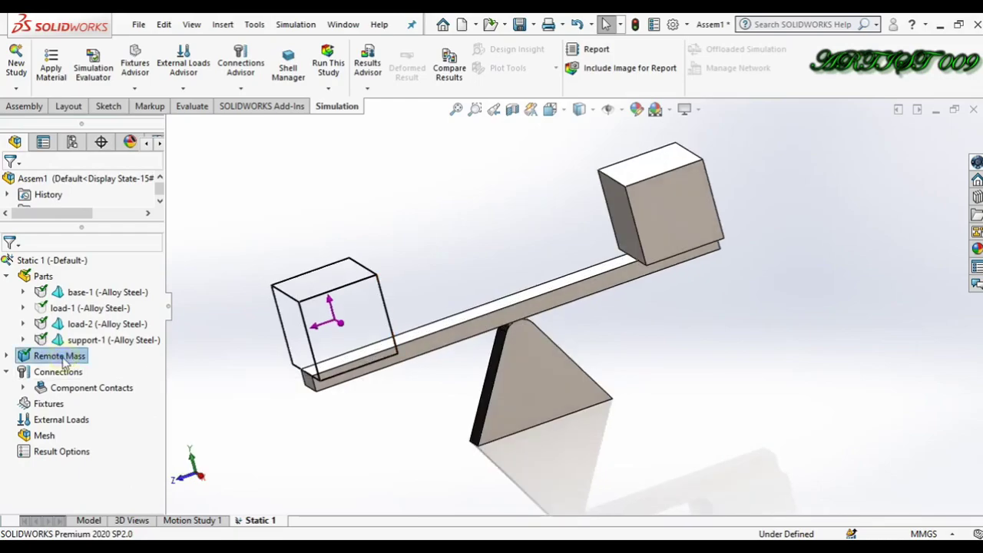
click(6, 357)
click(7, 357)
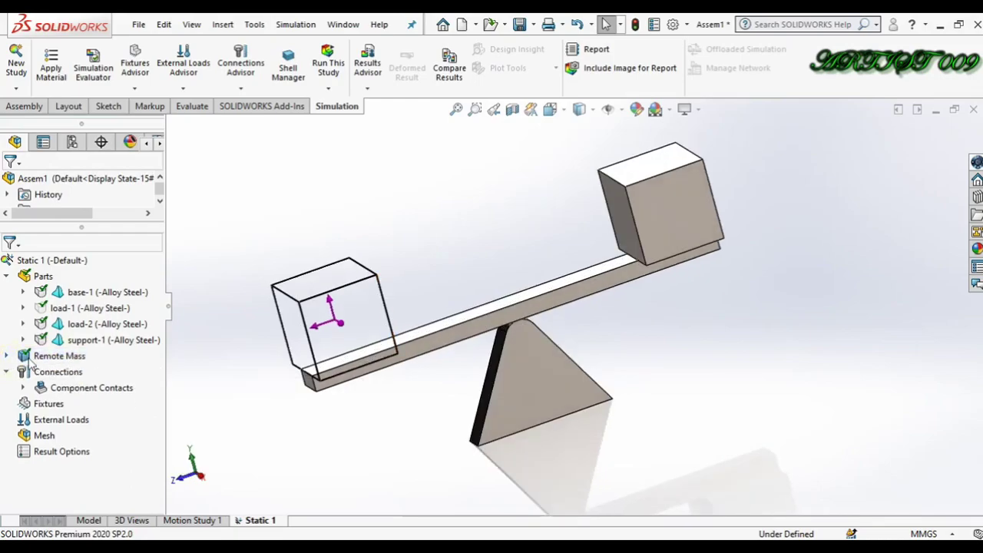
click(272, 412)
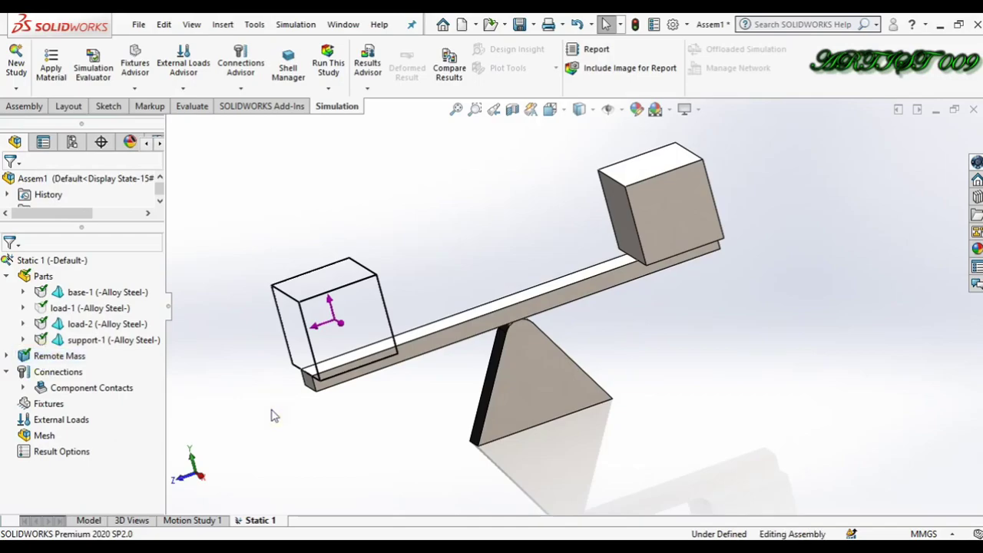
Examine the location, mass and moment of inertia inputs of a Remote Load/Mass external load, then cancel it.
right_click(51, 427)
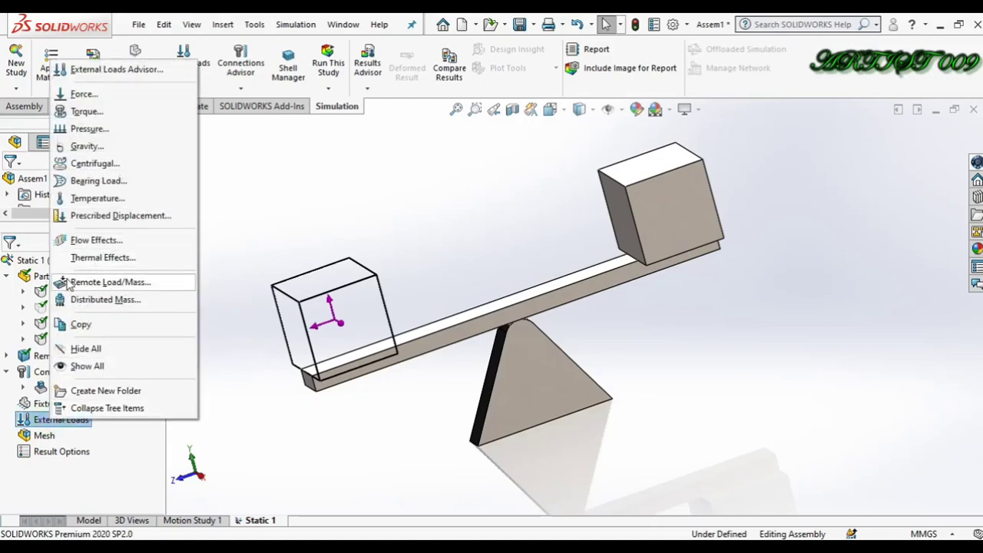
click(98, 283)
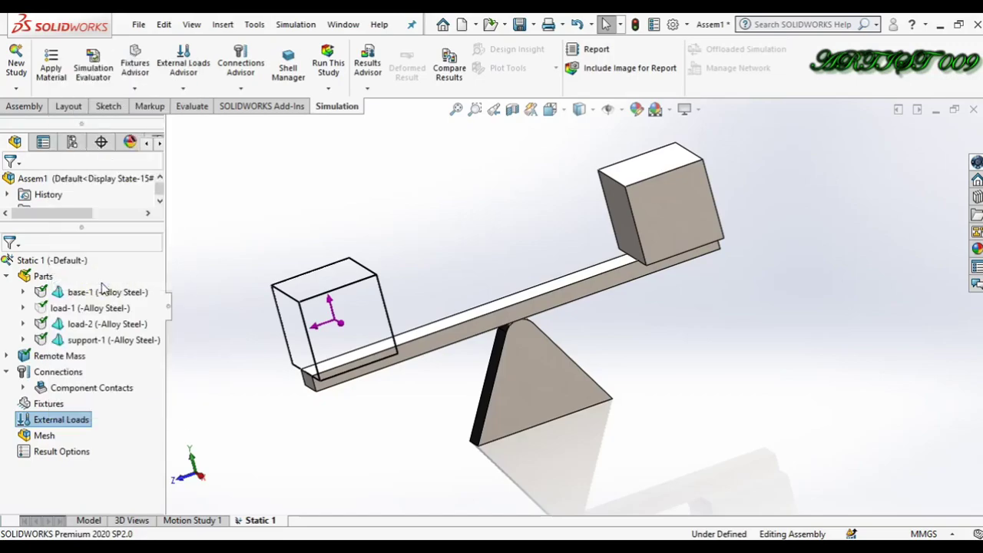
scroll(154, 296, down, 5)
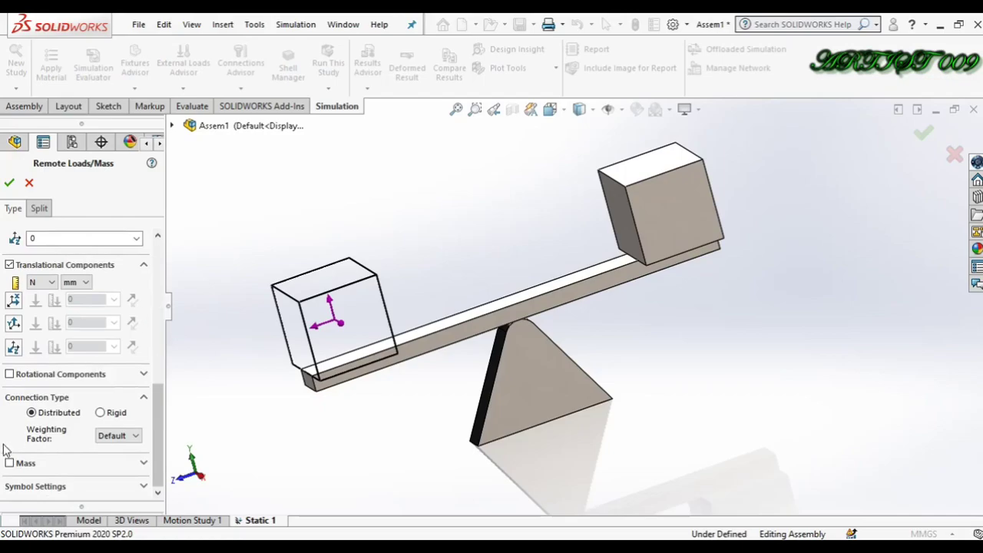
click(9, 464)
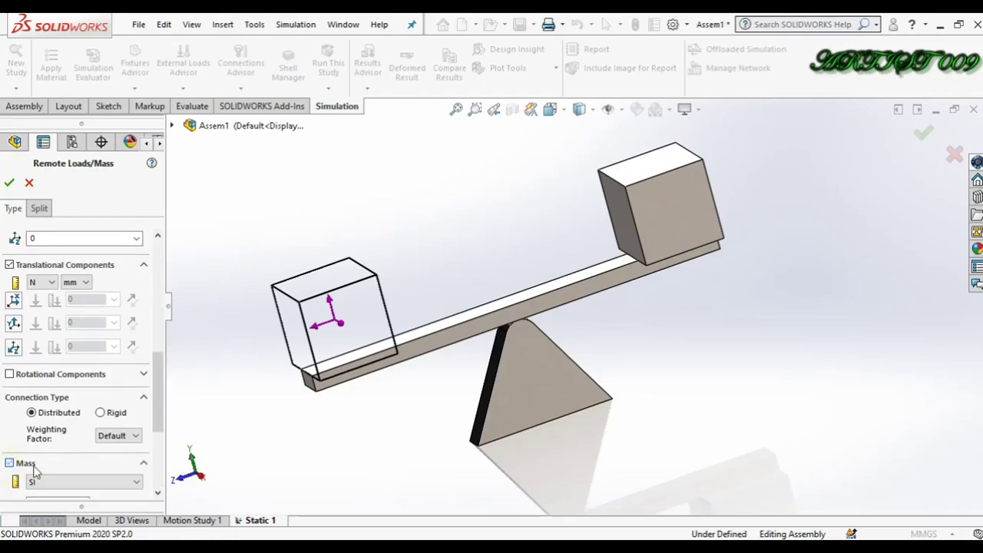
scroll(65, 463, down, 4)
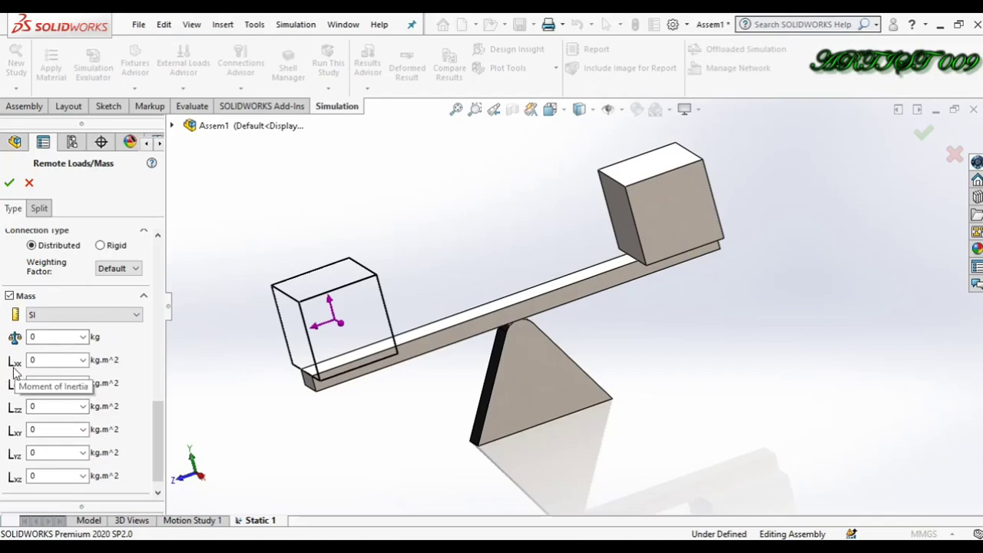
scroll(122, 406, up, 5)
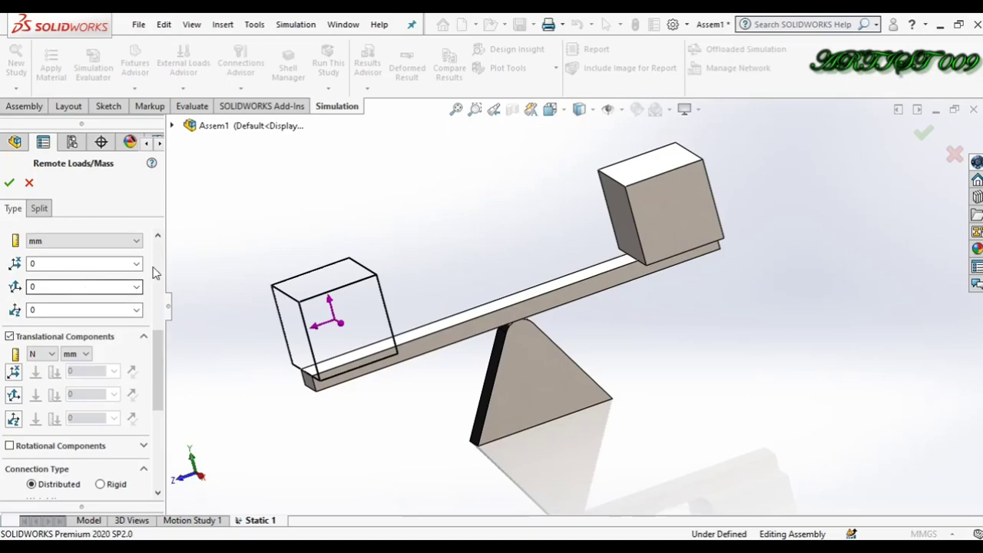
scroll(153, 273, up, 3)
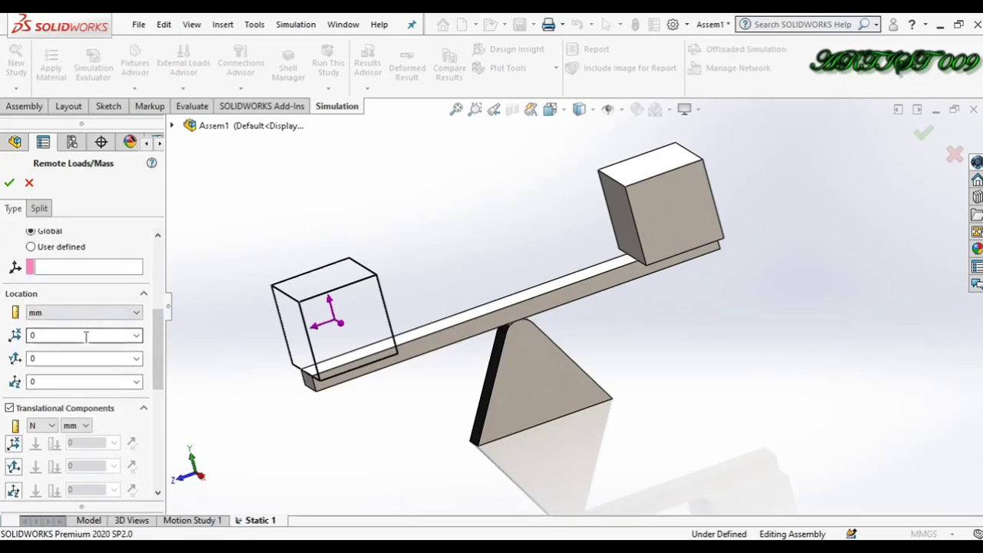
scroll(154, 368, down, 10)
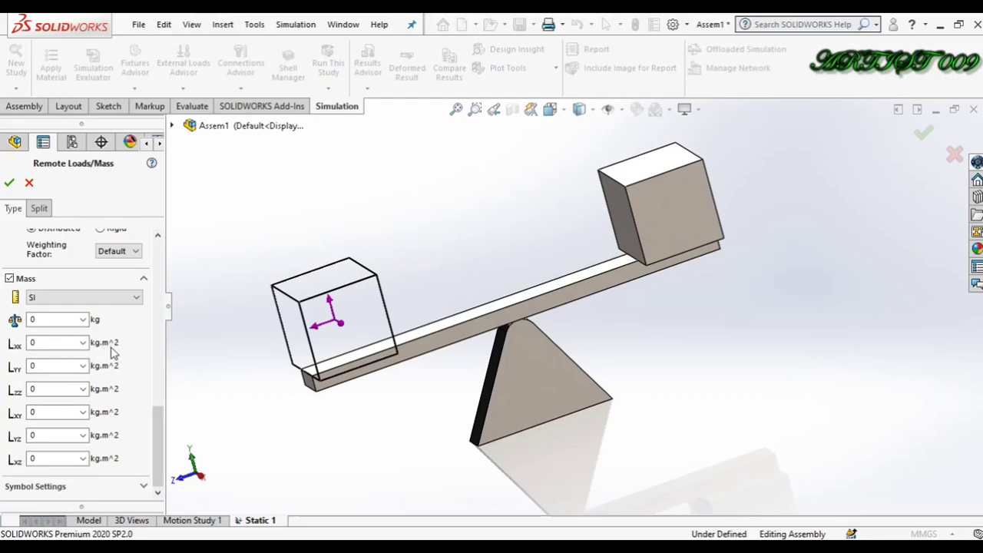
click(29, 185)
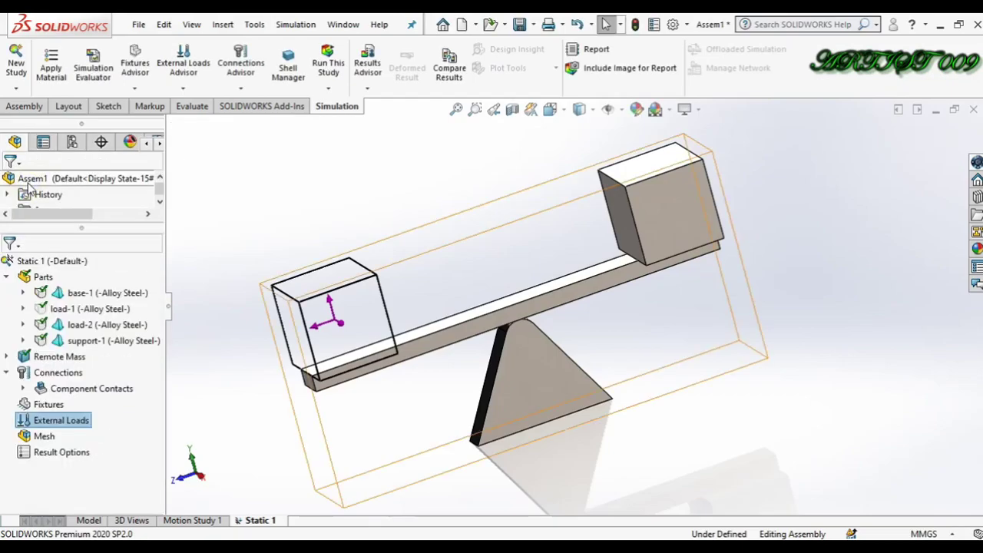
Review the assembly's mass properties, focusing on the moments of inertia at the center of mass and their units.
click(184, 109)
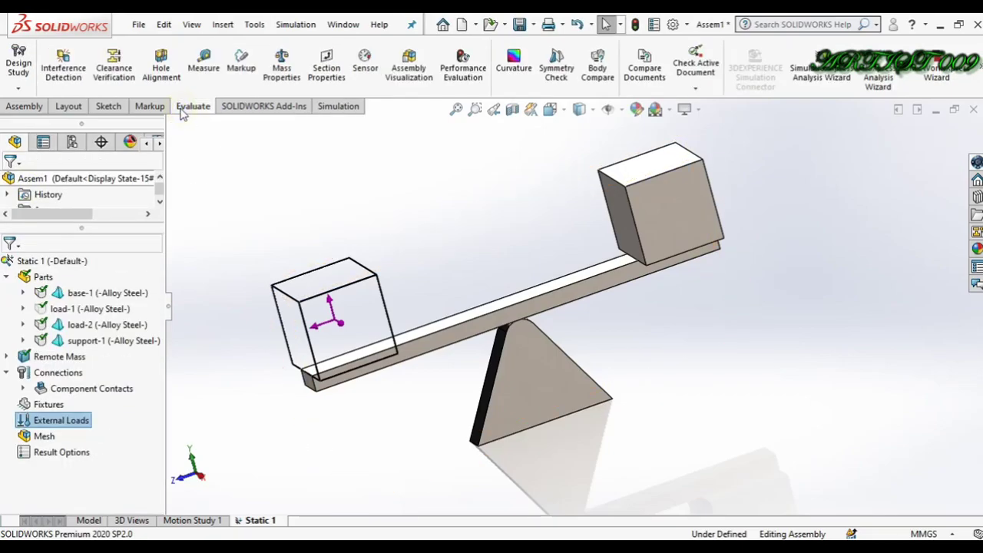
click(281, 73)
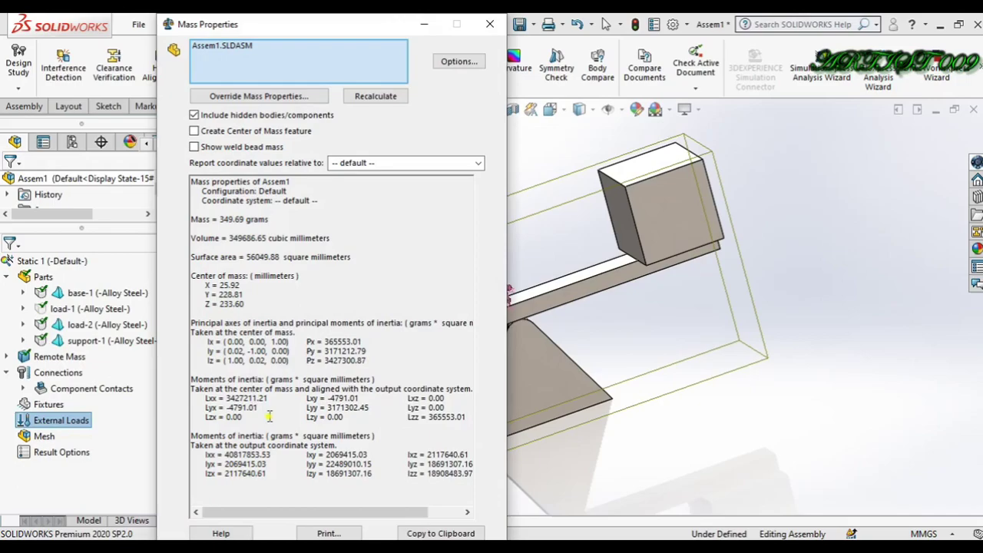
drag(270, 415, 207, 400)
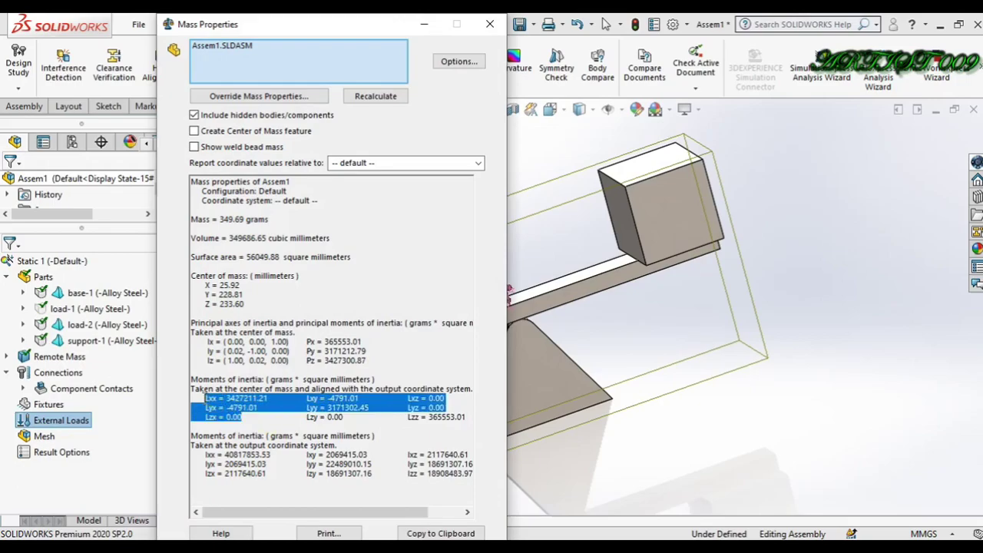
click(268, 416)
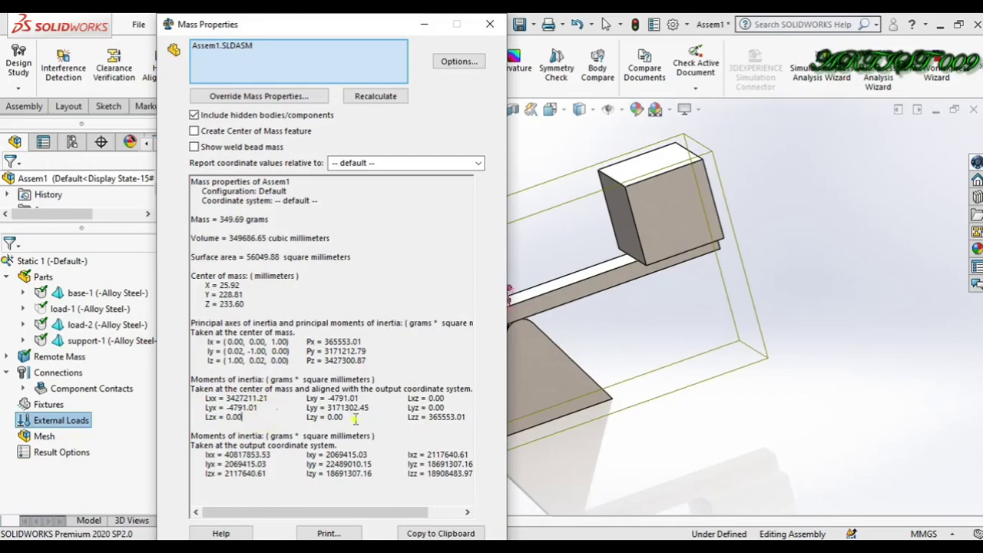
drag(344, 417, 206, 398)
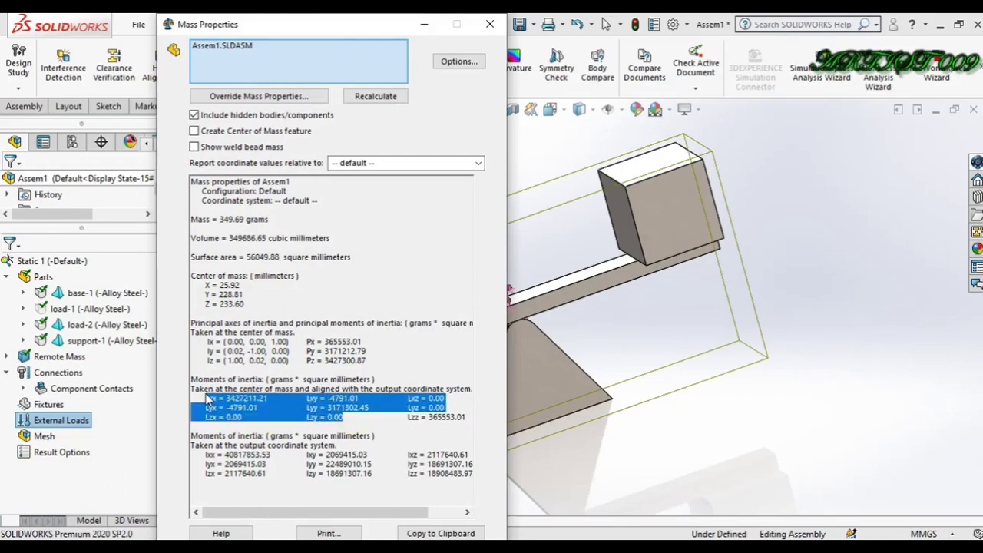
click(227, 323)
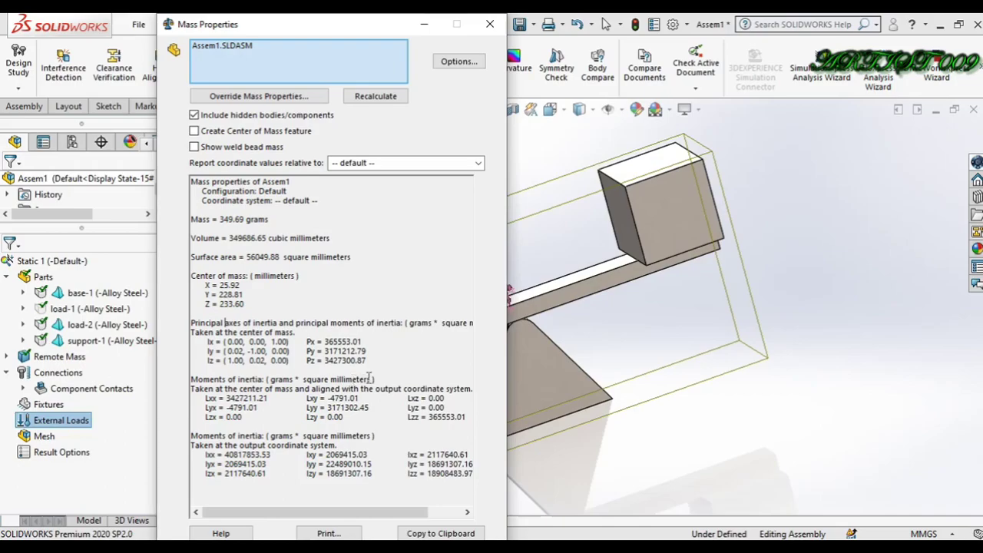
drag(372, 378, 296, 381)
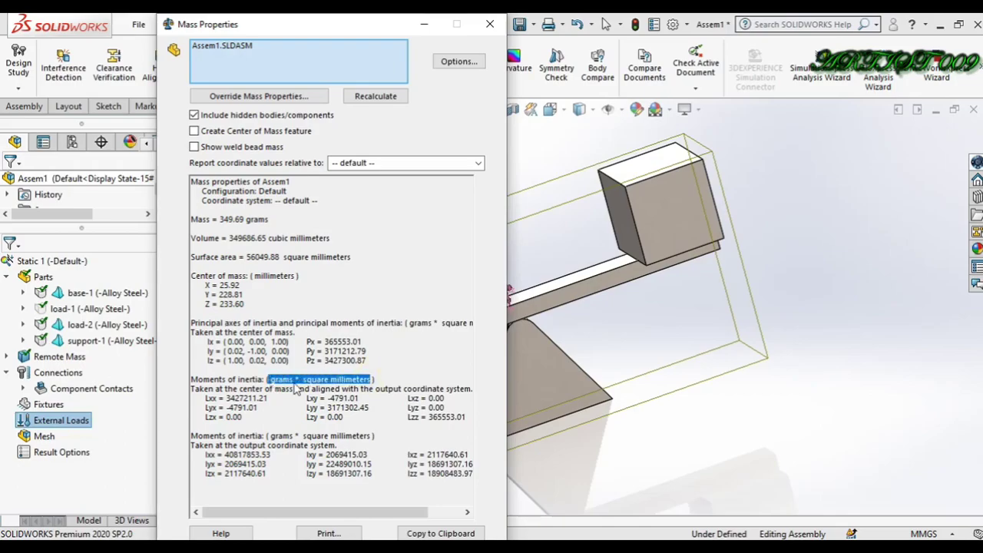
click(388, 387)
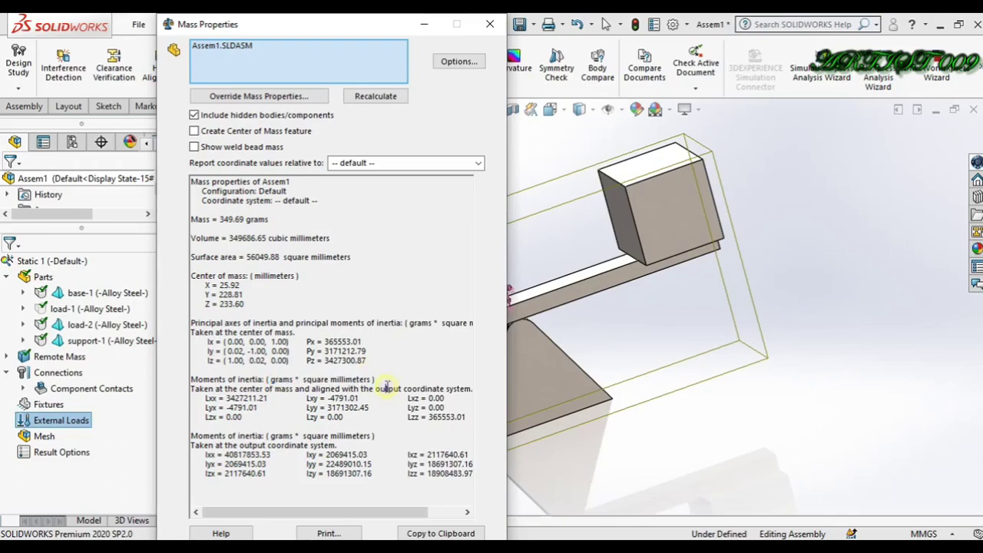
click(490, 24)
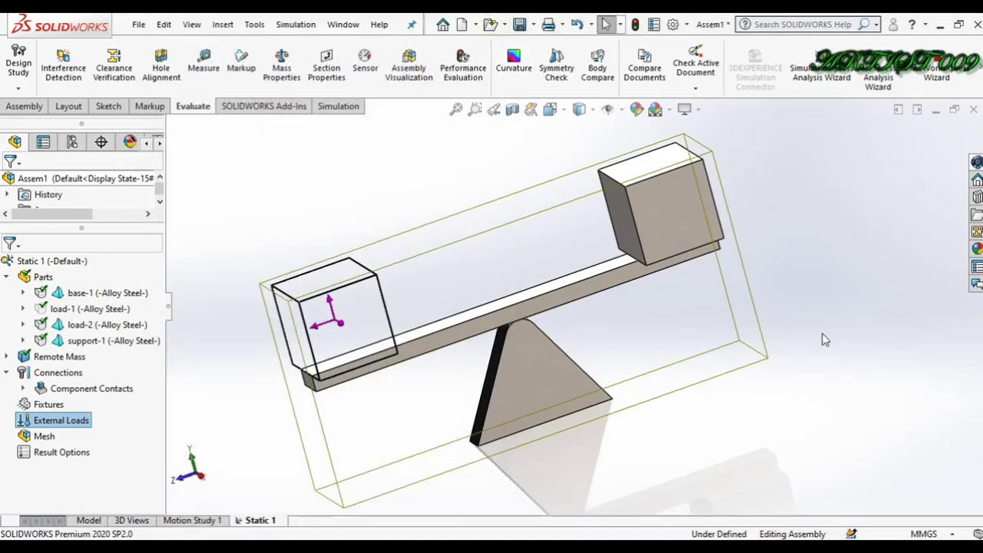
Switch the document to a custom unit system and set the mass/section property length to meters with eight decimals.
click(937, 534)
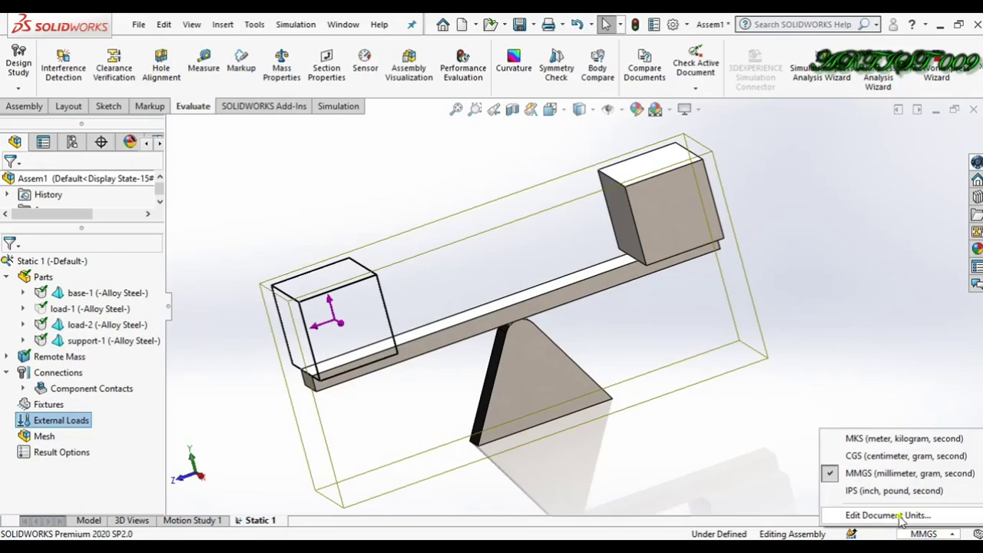
click(899, 516)
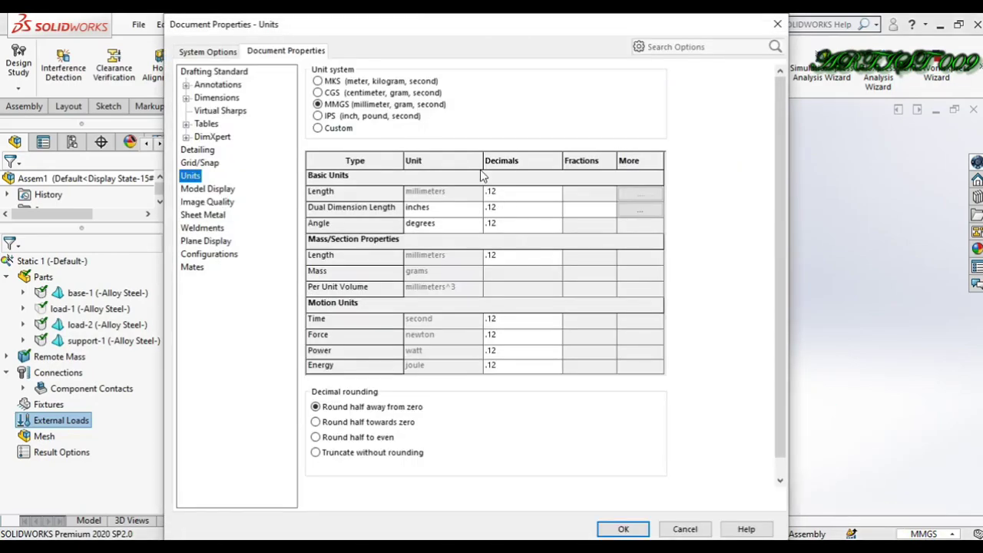
click(319, 128)
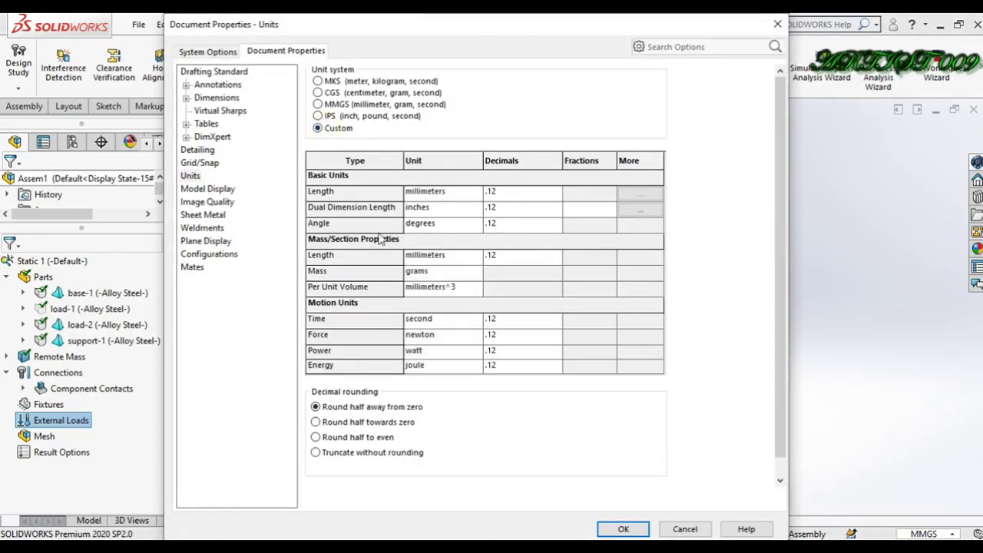
click(430, 259)
click(475, 260)
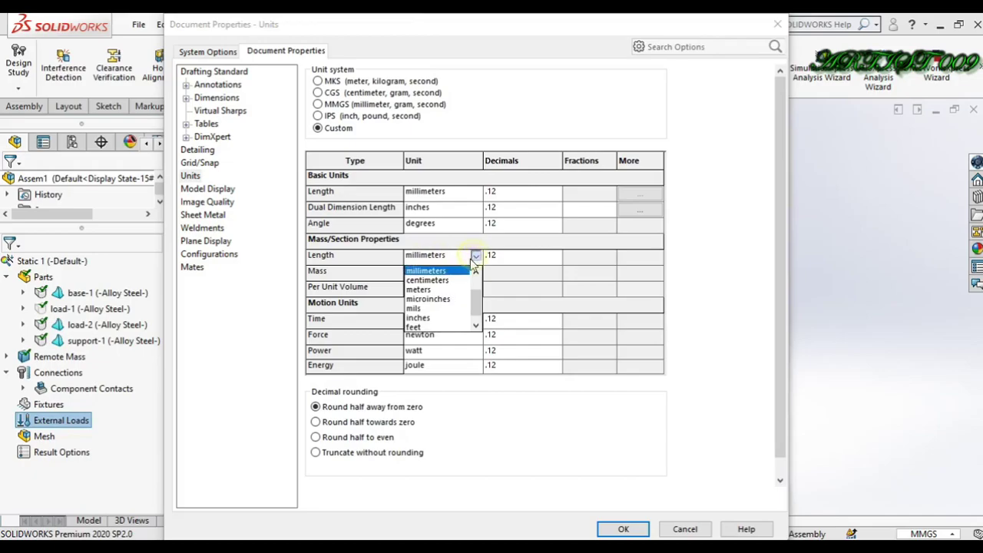
click(432, 296)
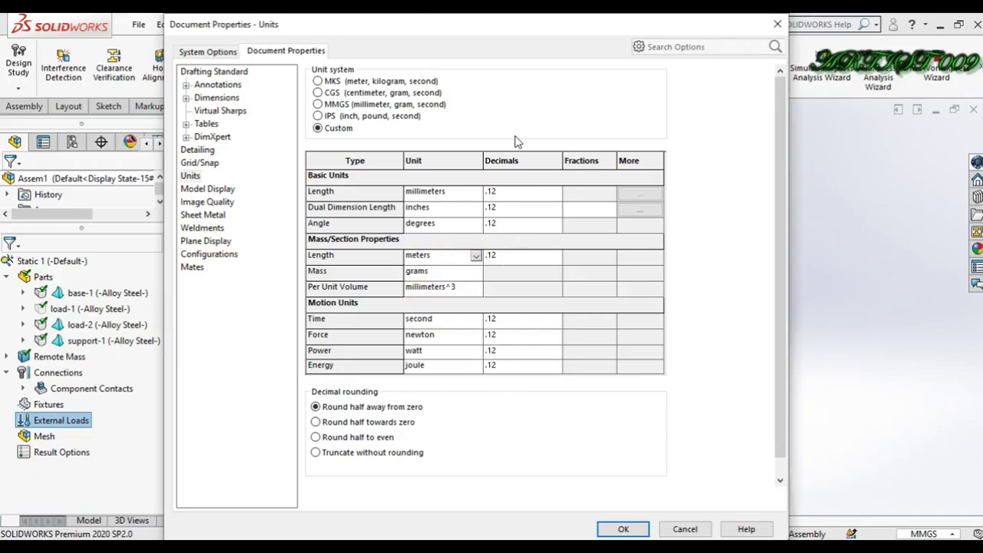
click(519, 257)
click(554, 257)
click(507, 328)
Set the mass/section property mass unit to kilograms and apply the document units.
click(463, 273)
click(475, 272)
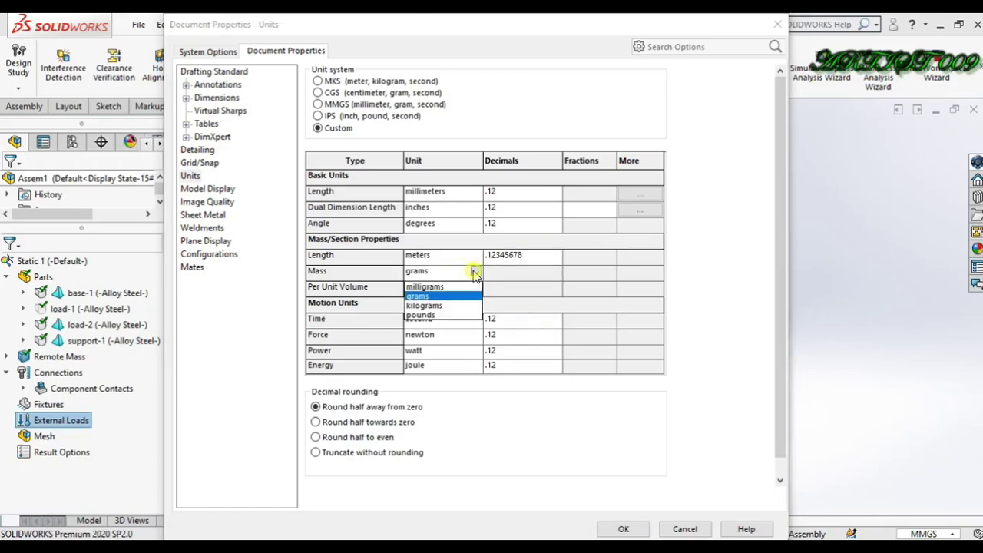
click(449, 307)
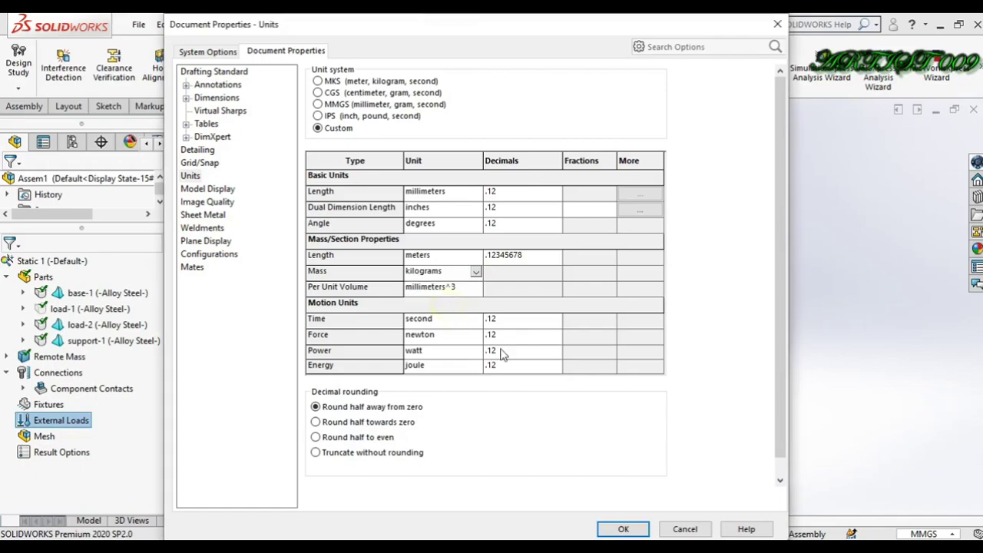
click(621, 529)
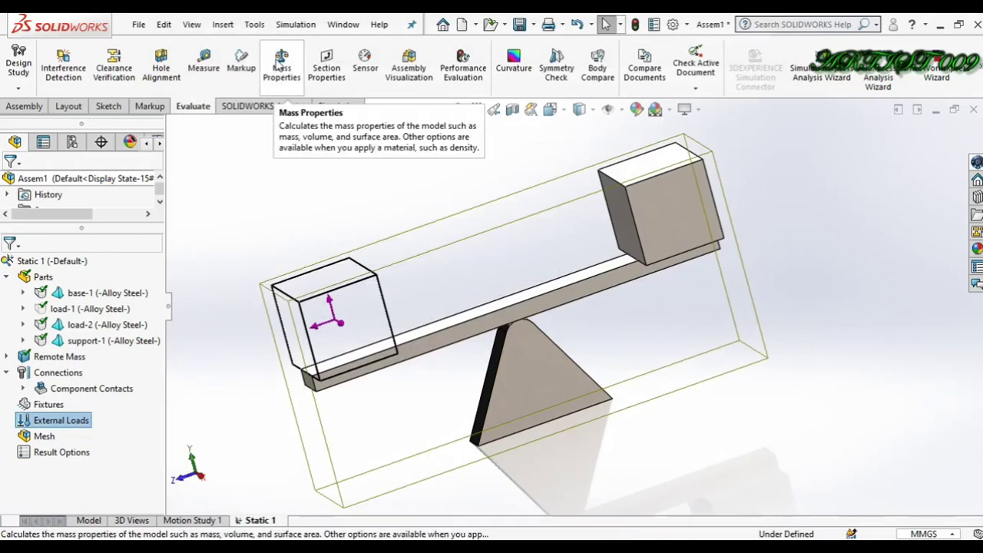
Recalculate the whole assembly's mass properties in the new units and copy the report into a blank Notepad document.
click(281, 68)
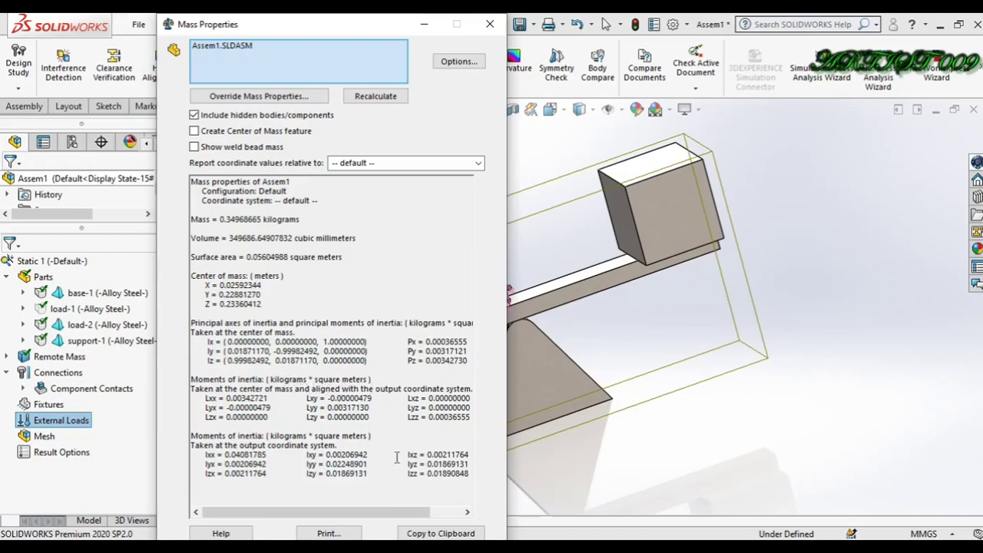
click(439, 536)
click(427, 547)
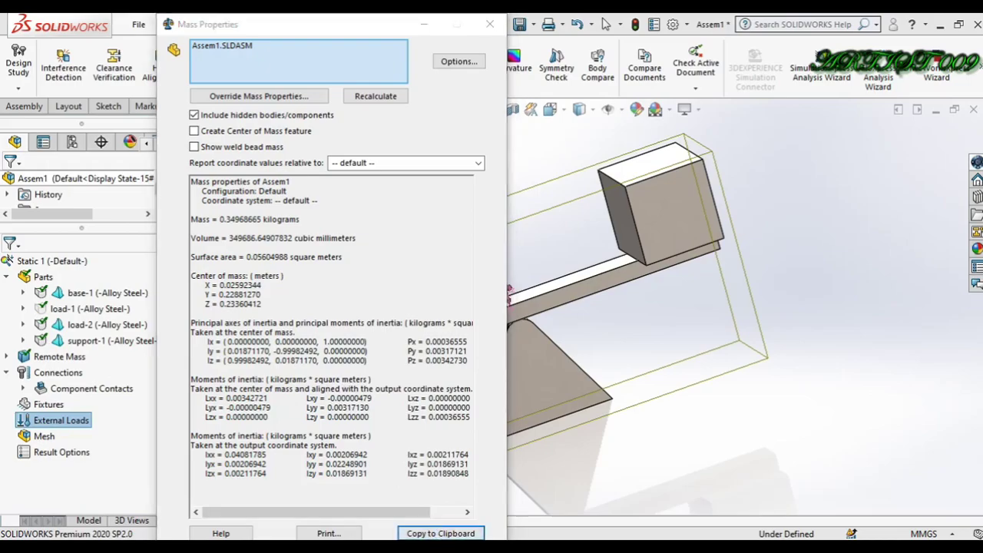
key(ctrl+v)
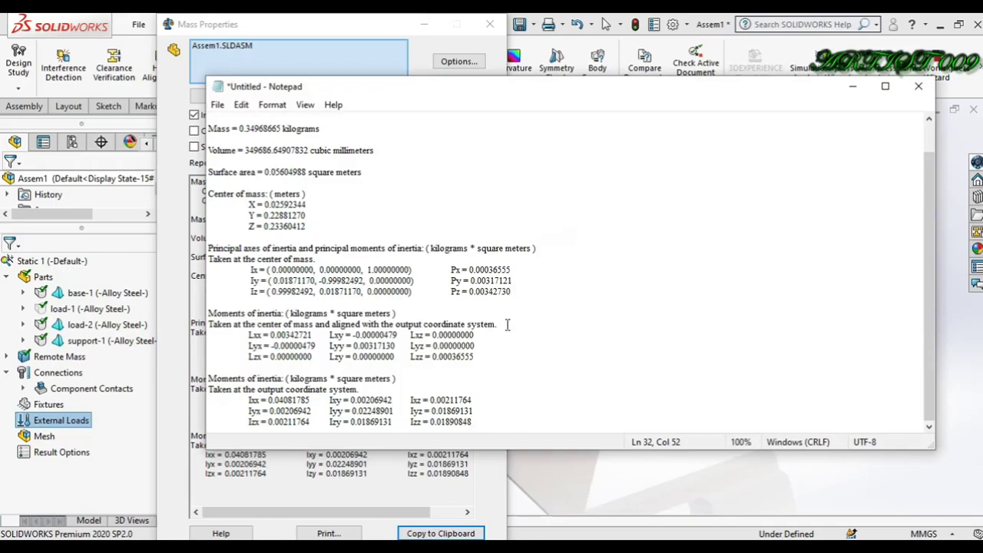
click(484, 24)
click(489, 24)
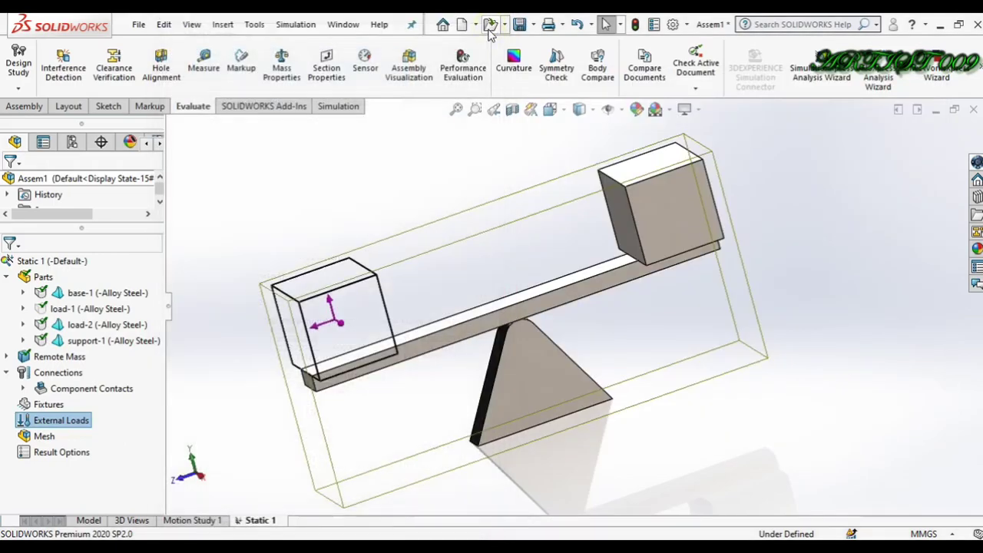
Start a Remote Load/Mass external load in the static study and enable its Mass inputs in SI units.
click(402, 146)
click(52, 422)
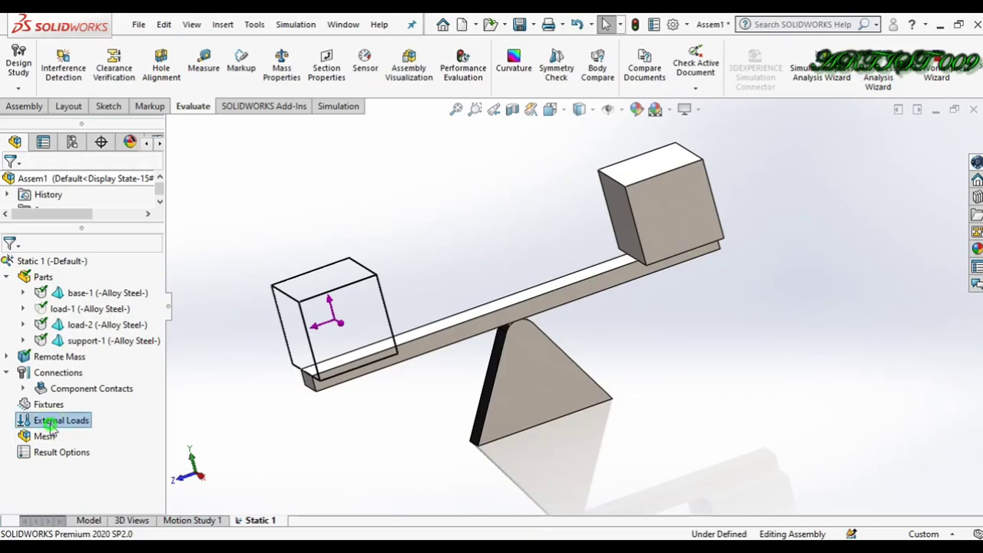
right_click(53, 424)
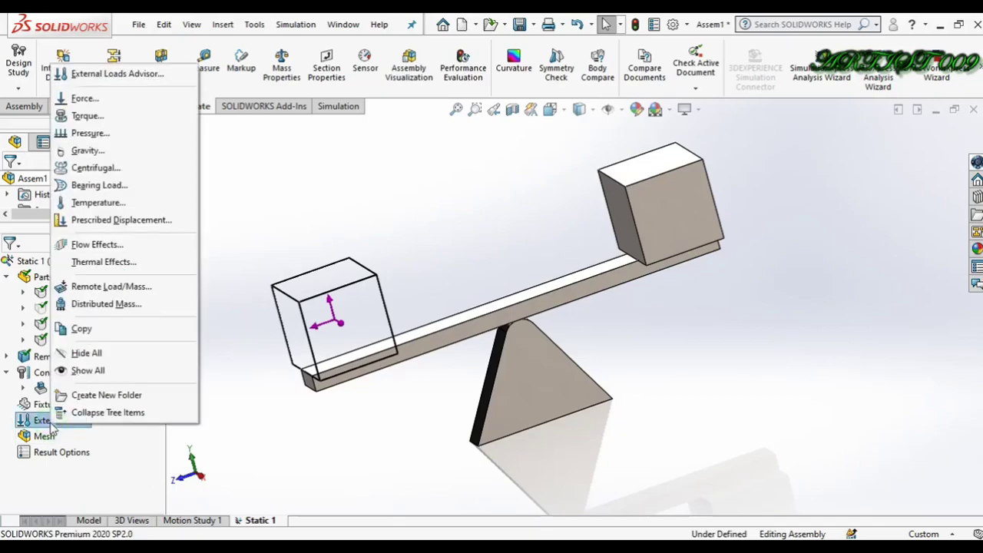
click(77, 287)
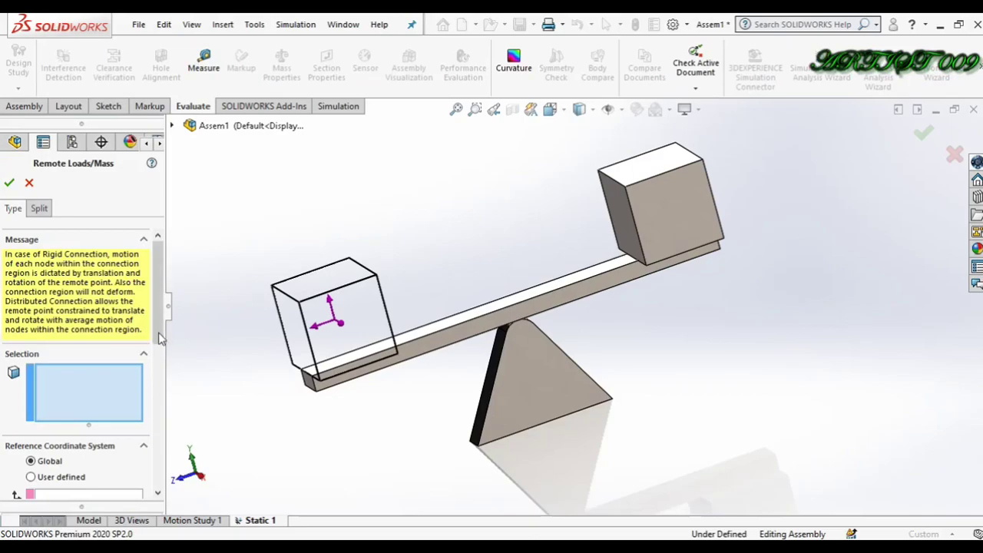
scroll(151, 333, down, 5)
scroll(151, 332, down, 5)
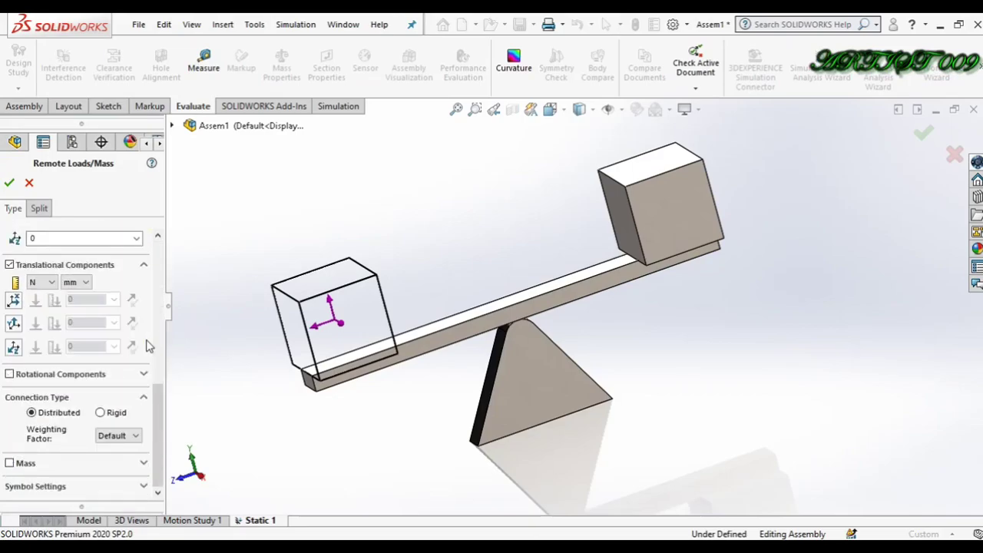
click(23, 466)
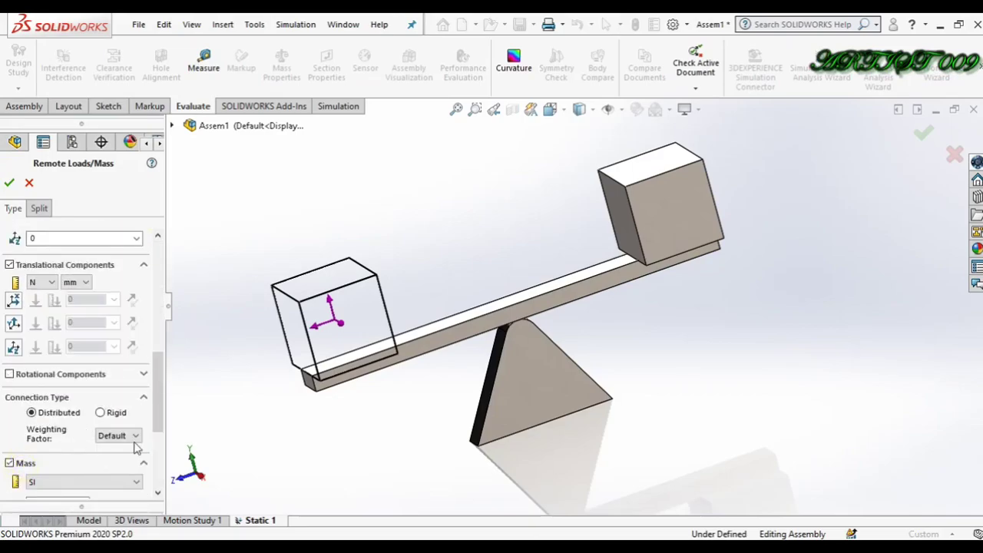
scroll(157, 450, down, 5)
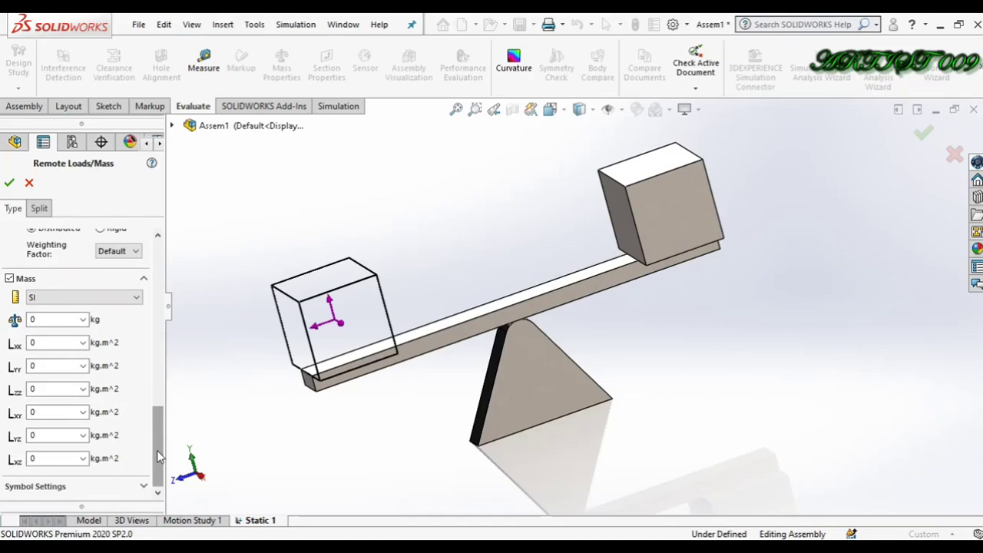
click(48, 321)
Switch to Notepad to delete the pasted assembly mass properties, and cancel the open remote load definition.
click(374, 547)
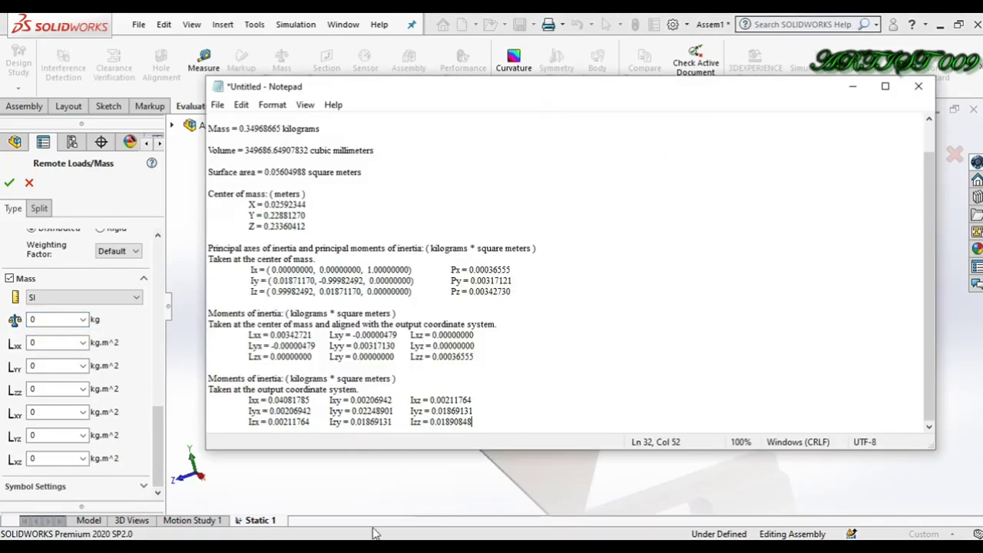
scroll(316, 208, up, 1)
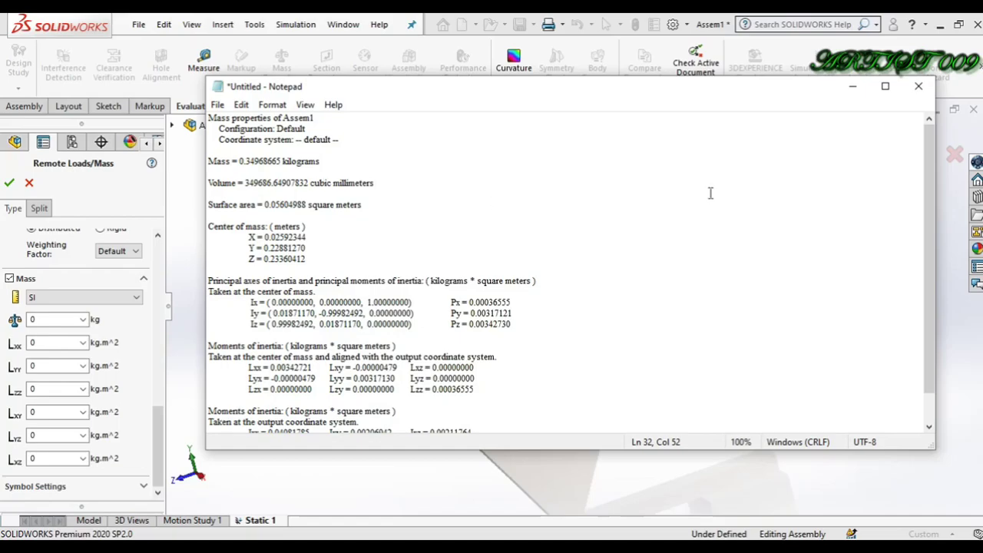
click(919, 86)
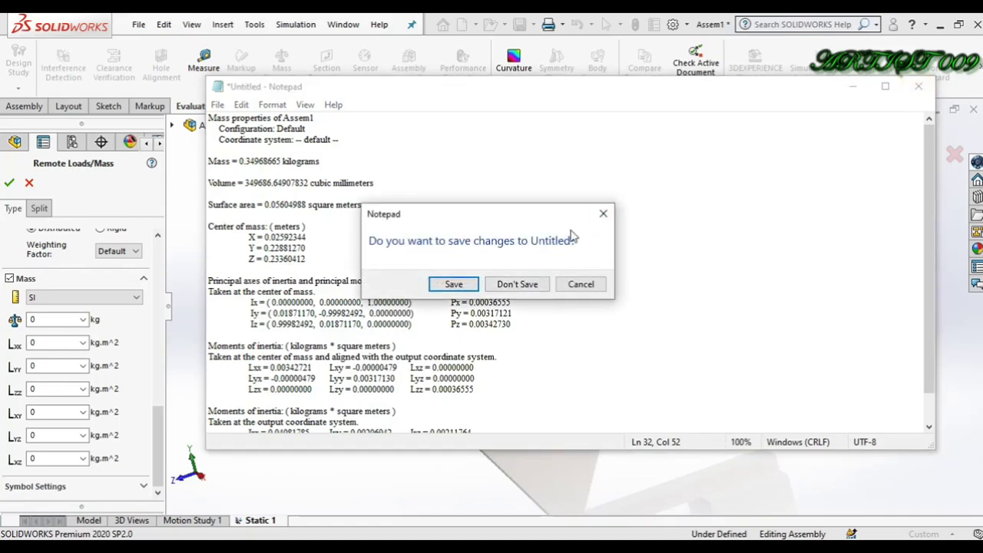
click(603, 218)
click(479, 295)
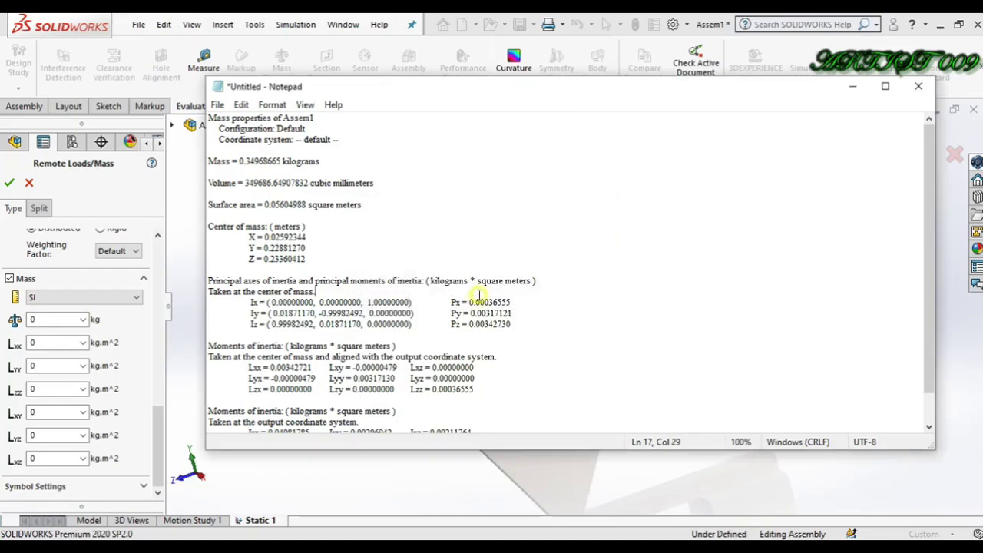
key(ctrl+a)
key(Delete)
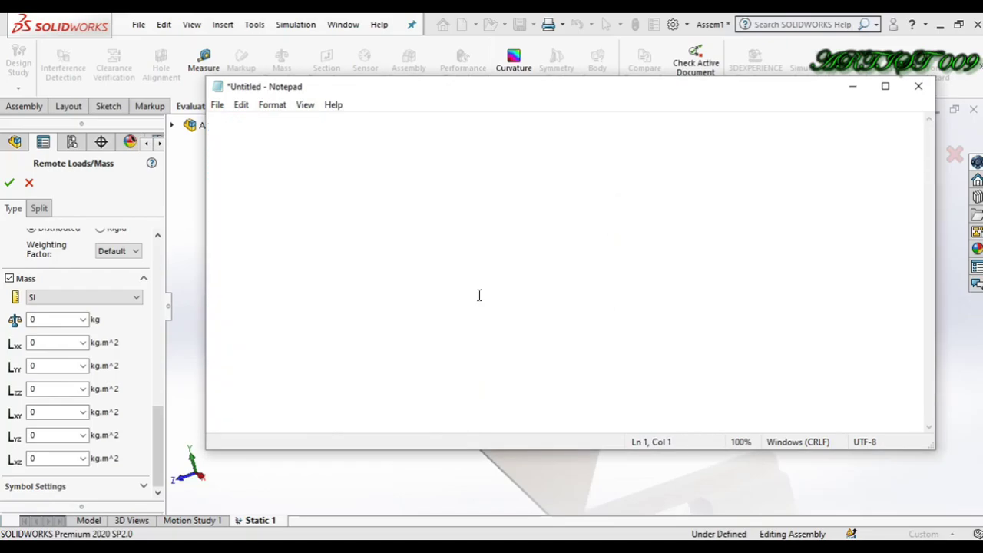
click(192, 252)
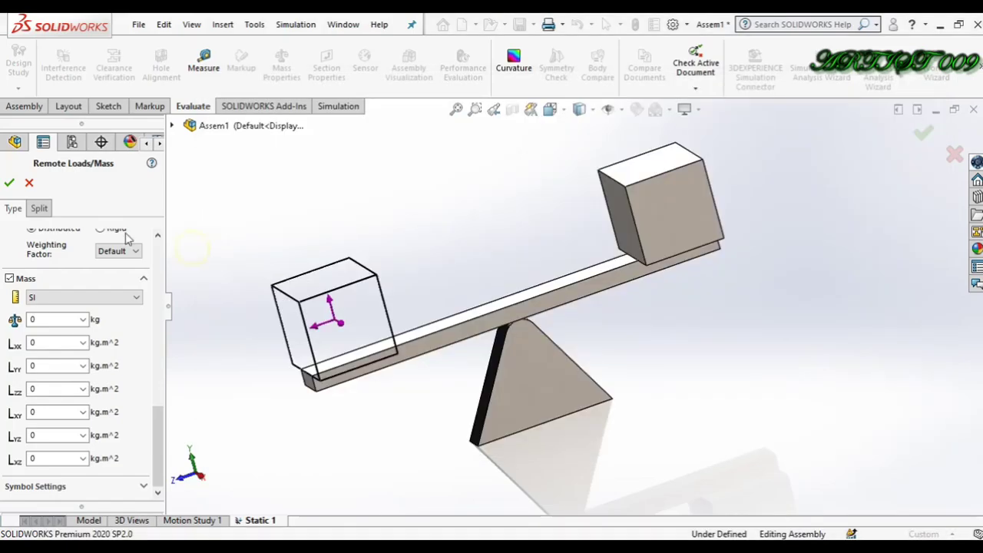
click(28, 185)
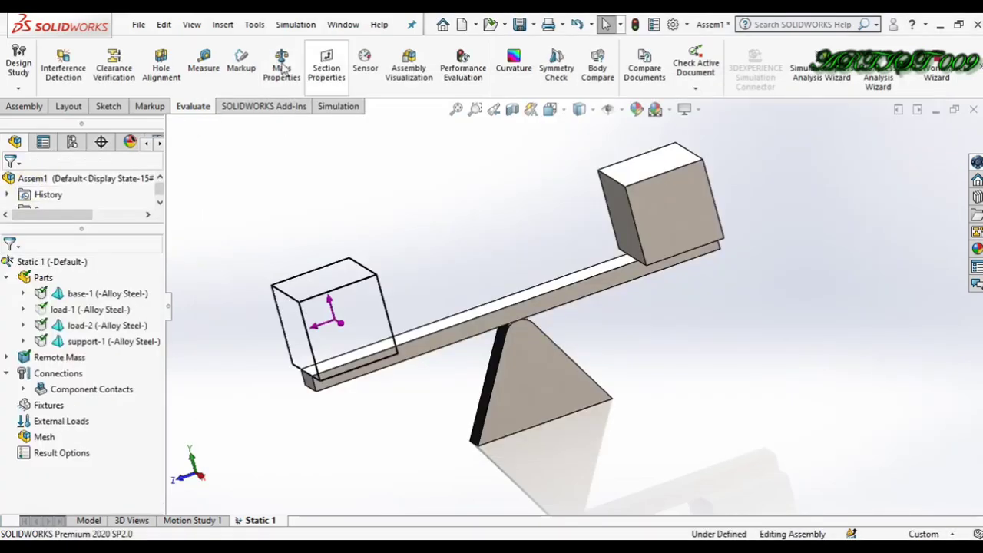
Calculate the mass properties of only the load-2 block instead of the whole assembly.
click(275, 63)
right_click(269, 63)
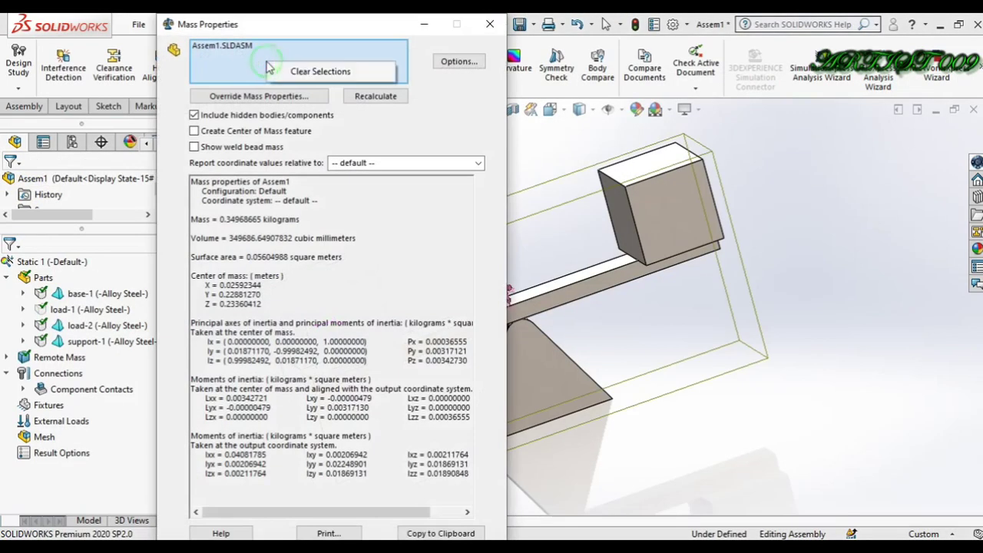
click(286, 70)
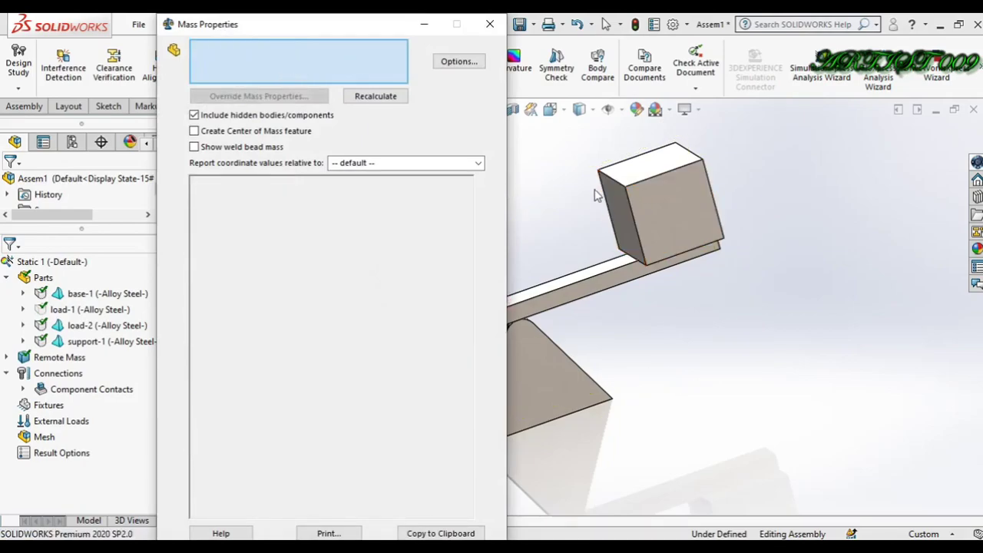
click(659, 215)
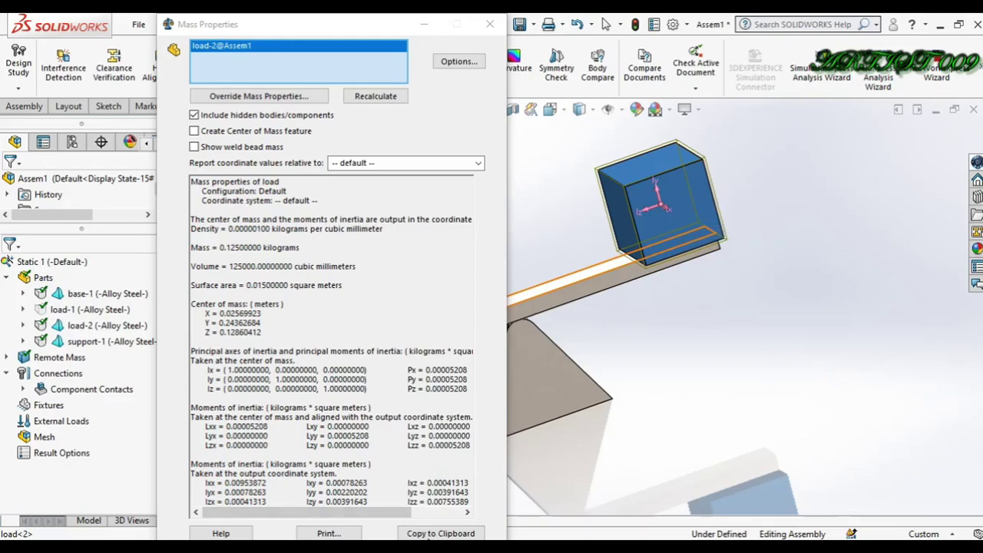
Copy the load-2 block's mass properties report into the empty Notepad document.
click(429, 535)
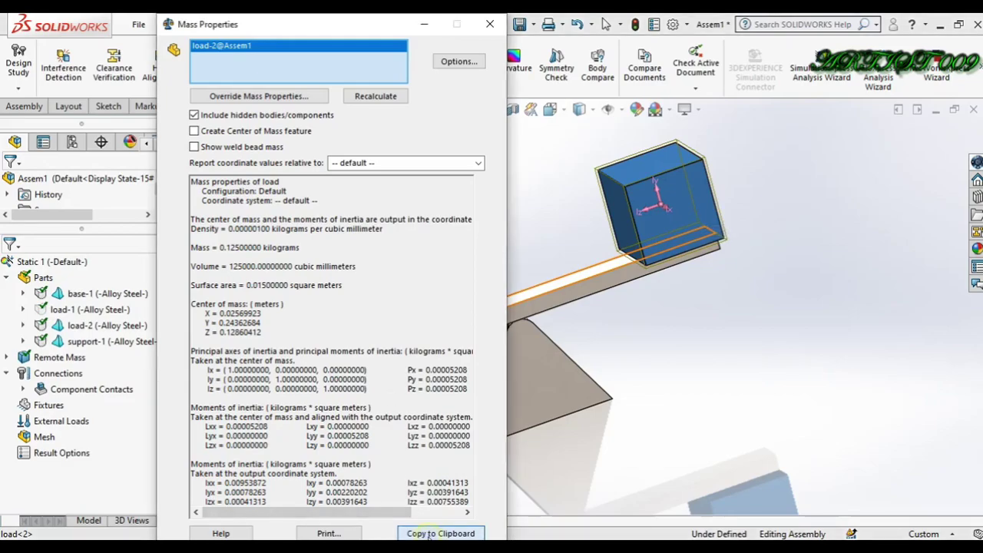
click(490, 24)
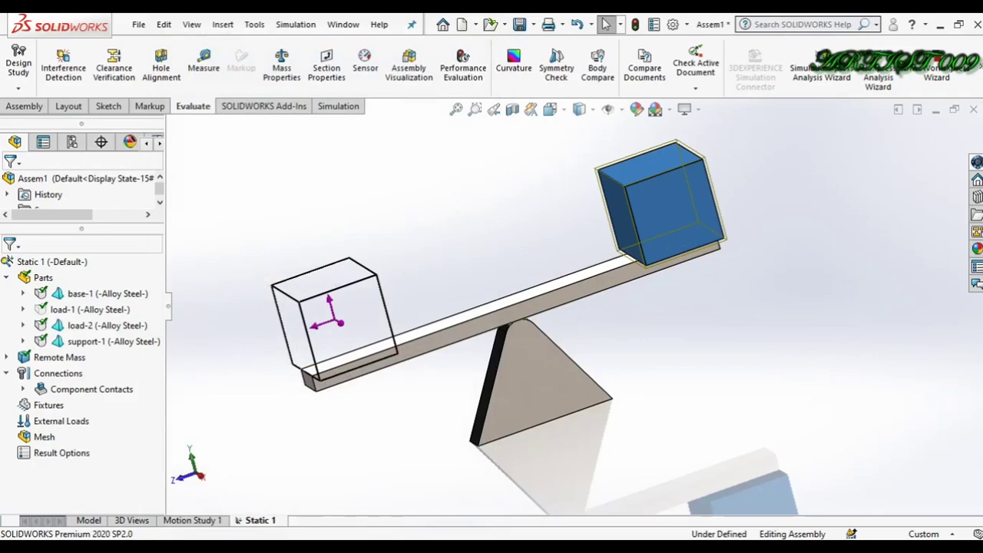
click(425, 547)
key(ctrl+v)
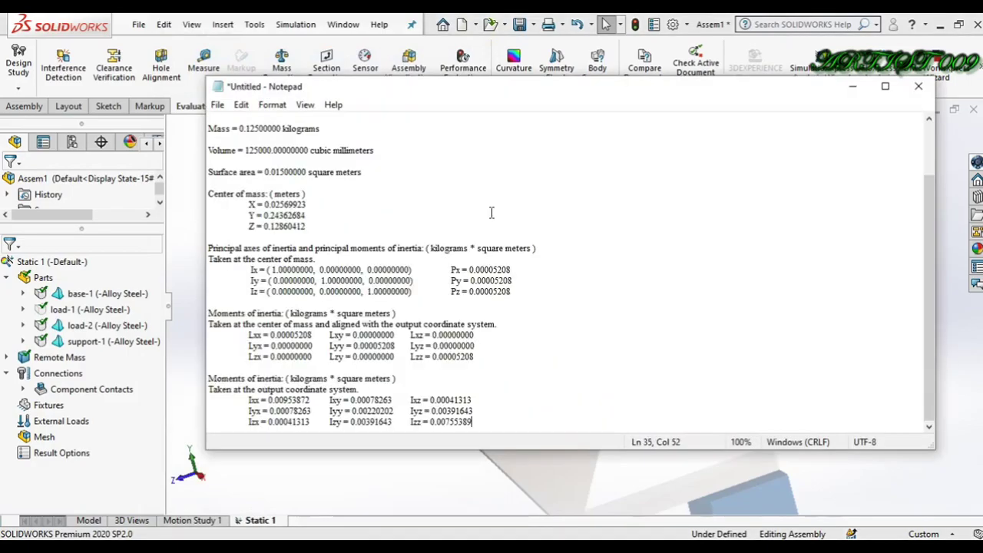
Switch back to SOLIDWORKS, start a Remote Load/Mass external load in the static study and enable its Mass inputs.
click(444, 467)
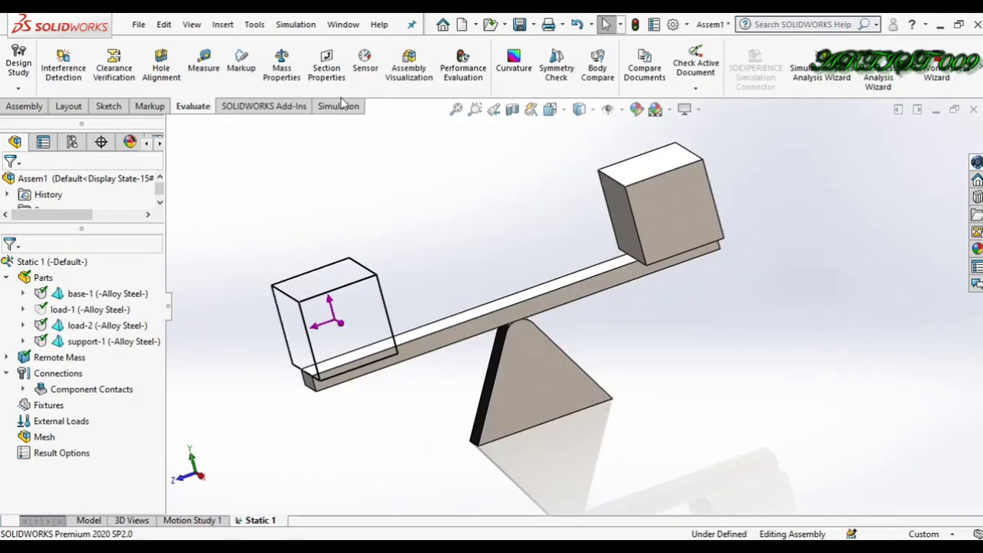
right_click(31, 421)
click(72, 282)
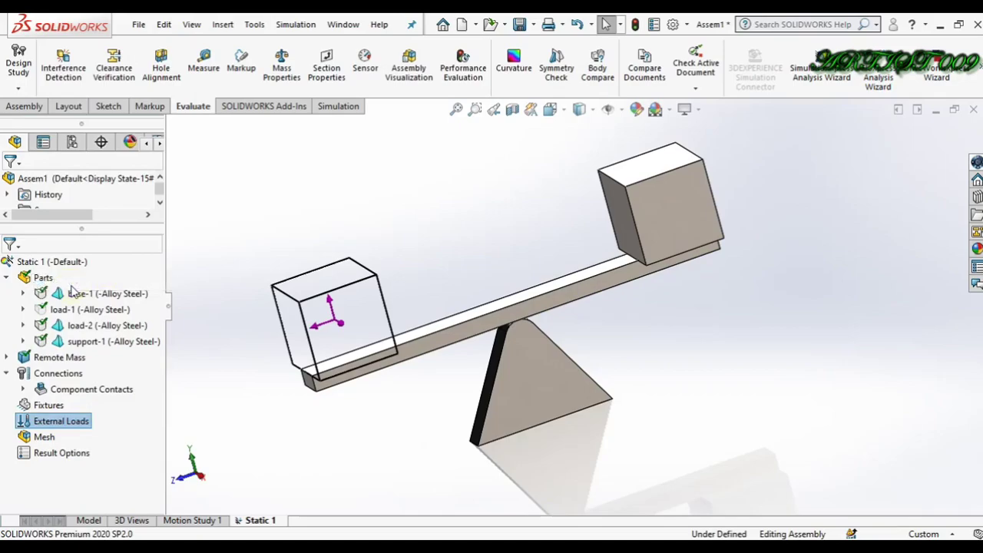
scroll(137, 353, down, 5)
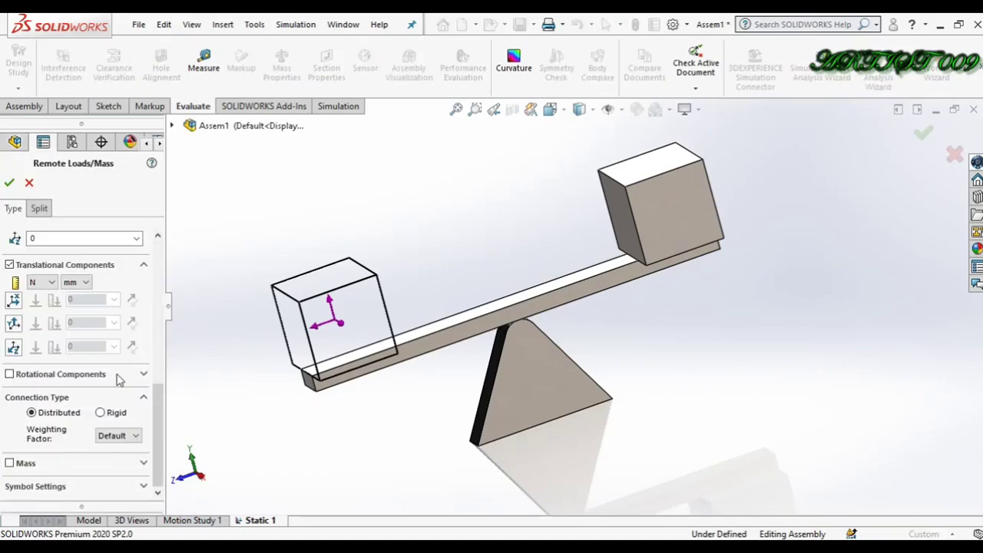
click(10, 463)
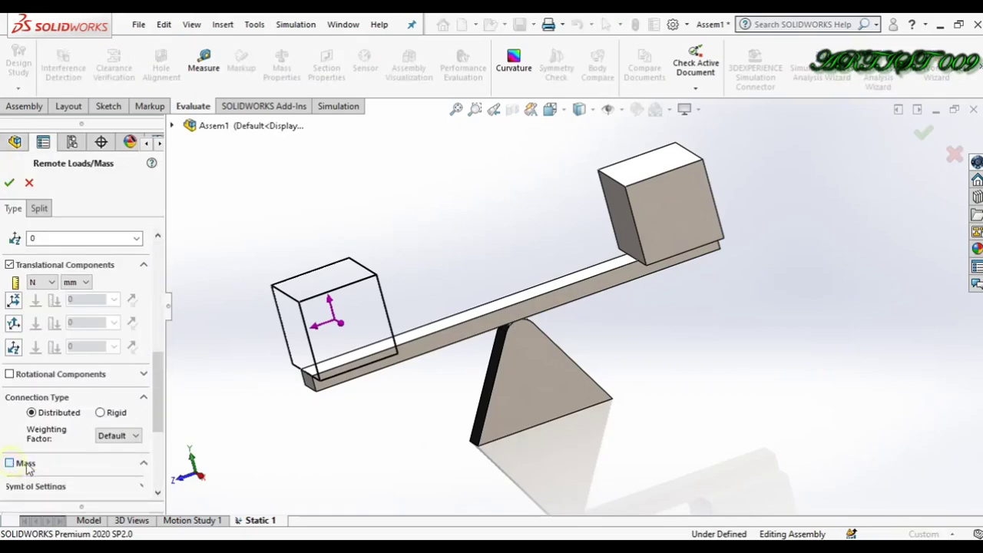
scroll(157, 449, down, 1)
scroll(157, 449, down, 5)
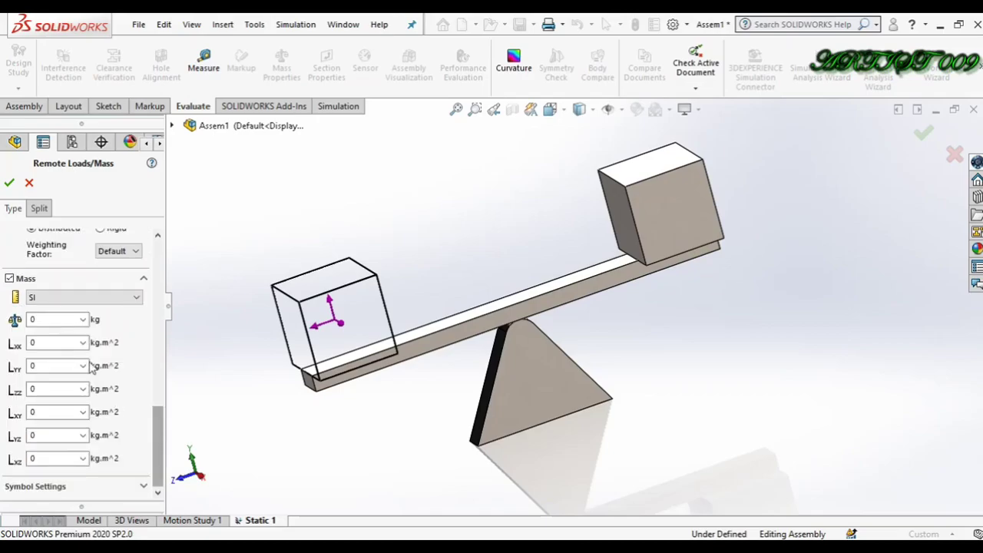
Set the remote load's mass to 0.12500000 kg, using the mass from the load block's report in Notepad.
click(54, 319)
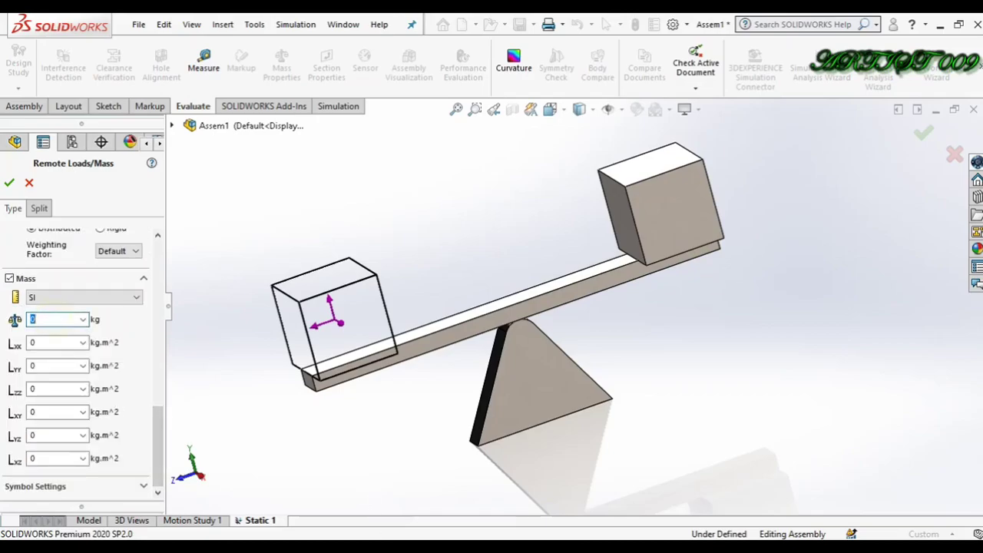
key(alt+Tab)
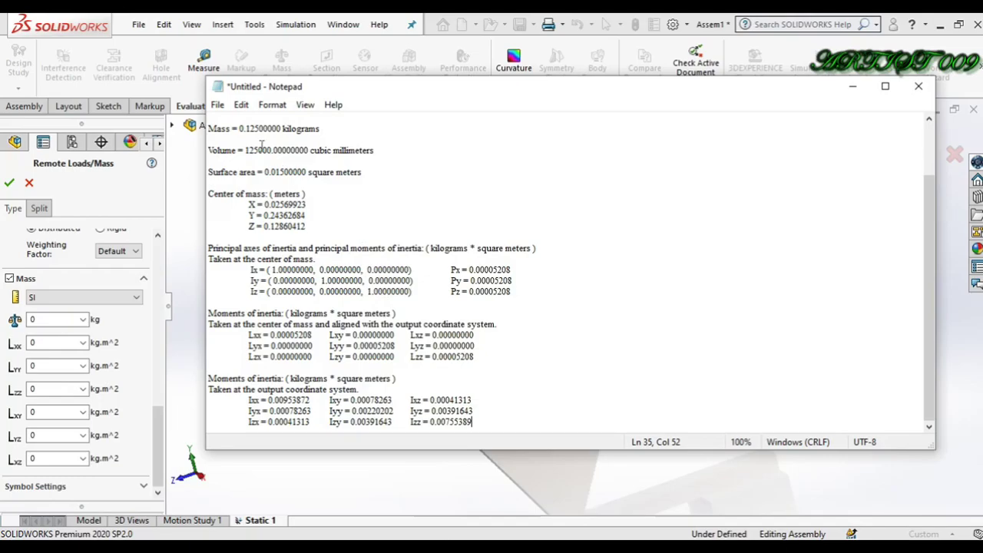
scroll(299, 173, up, 2)
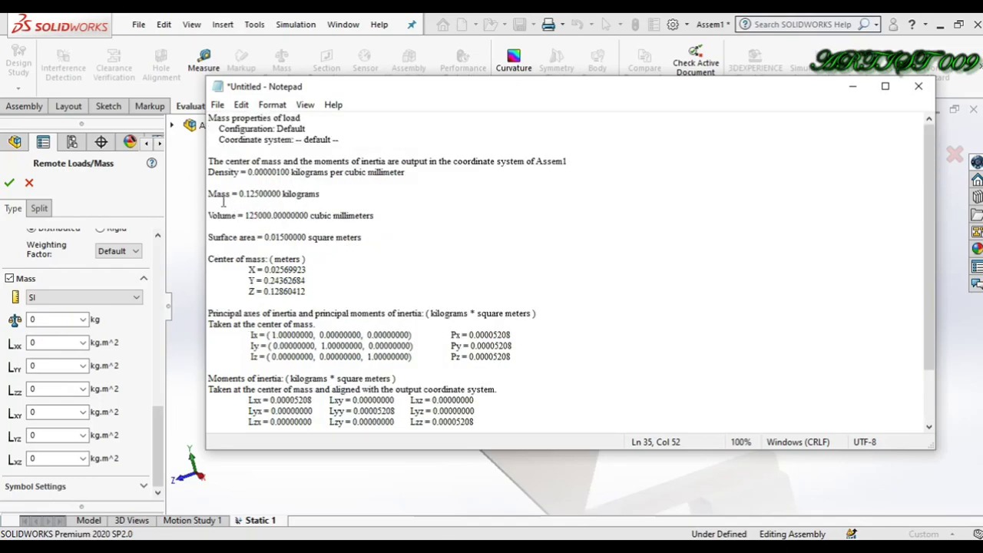
drag(281, 195, 239, 191)
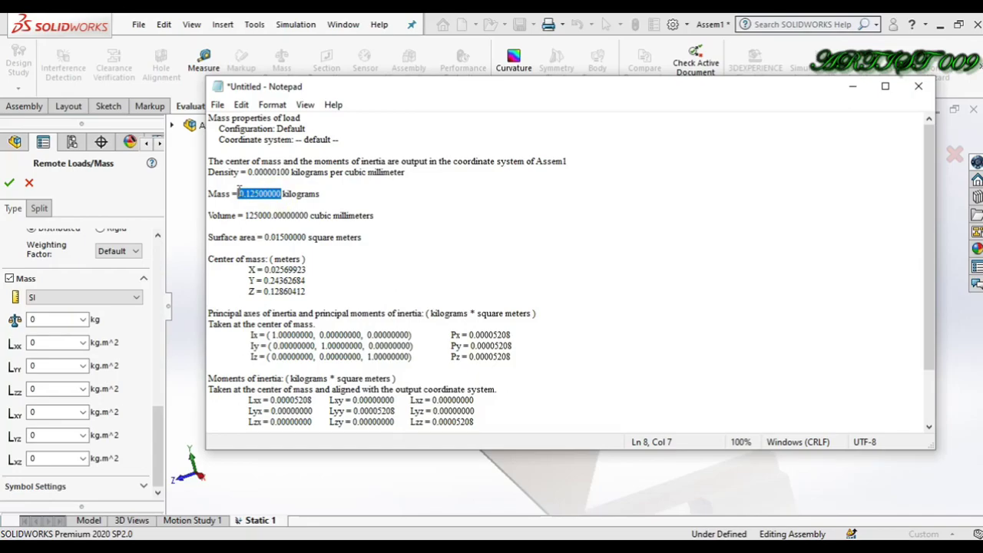
click(43, 321)
text(0.12500000)
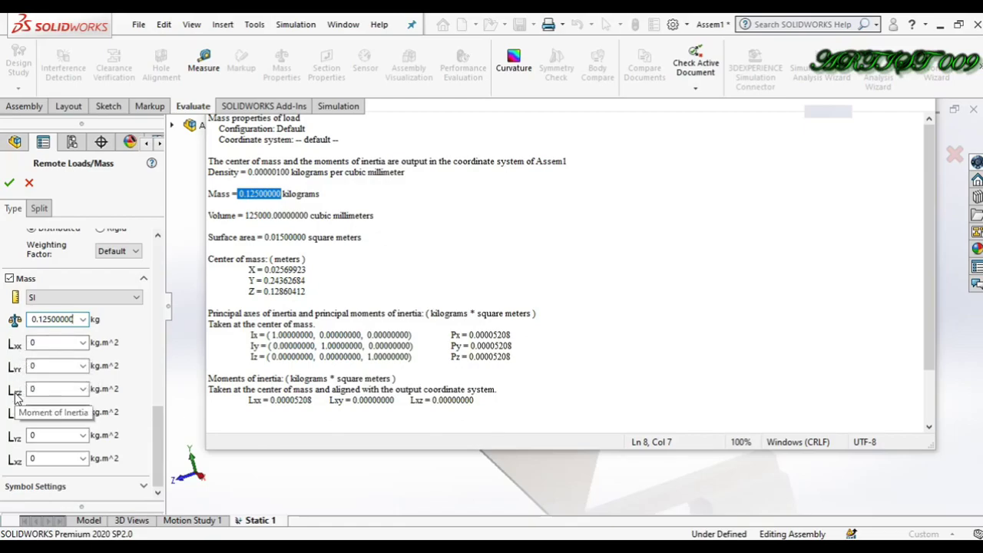
Copy the center-of-mass Lxx value from Notepad and set the remote mass's Lxx moment of inertia to 0.00005208 kg.m^2.
click(366, 382)
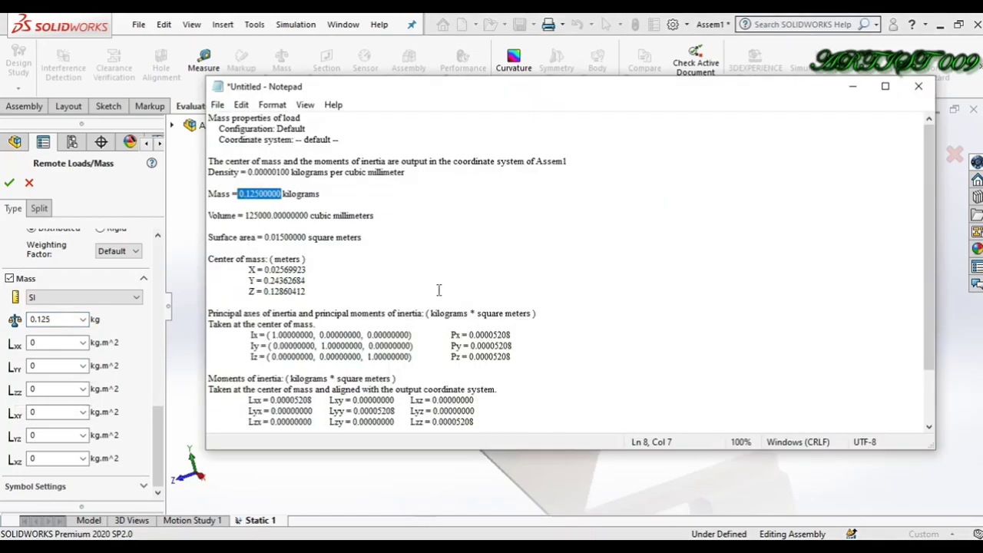
scroll(439, 290, down, 2)
click(440, 272)
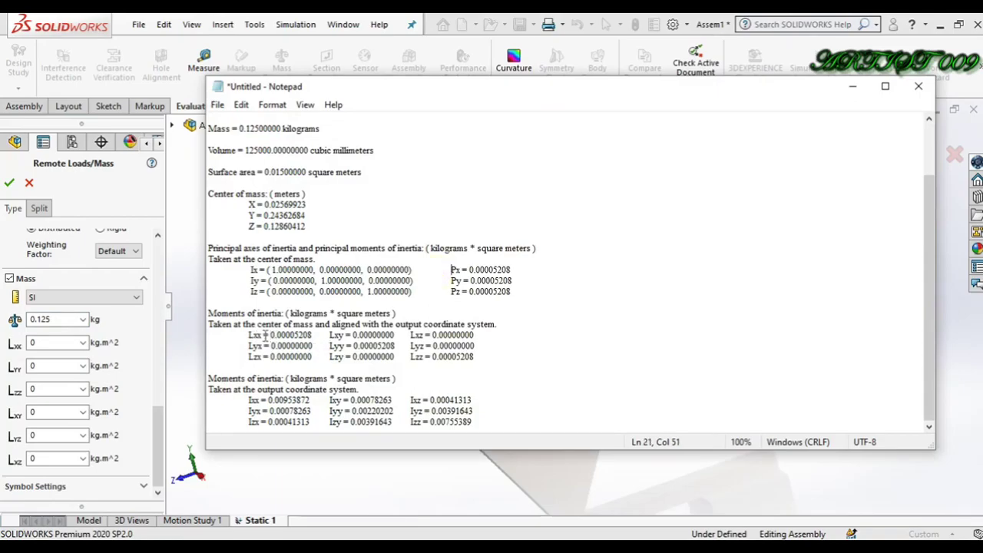
drag(347, 347, 358, 347)
drag(315, 335, 273, 336)
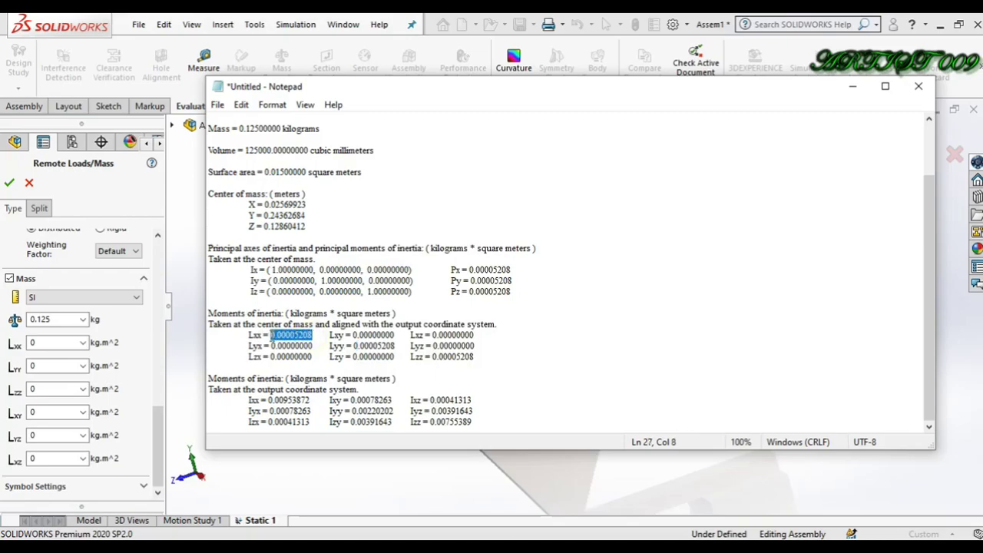
key(ctrl+c)
click(46, 343)
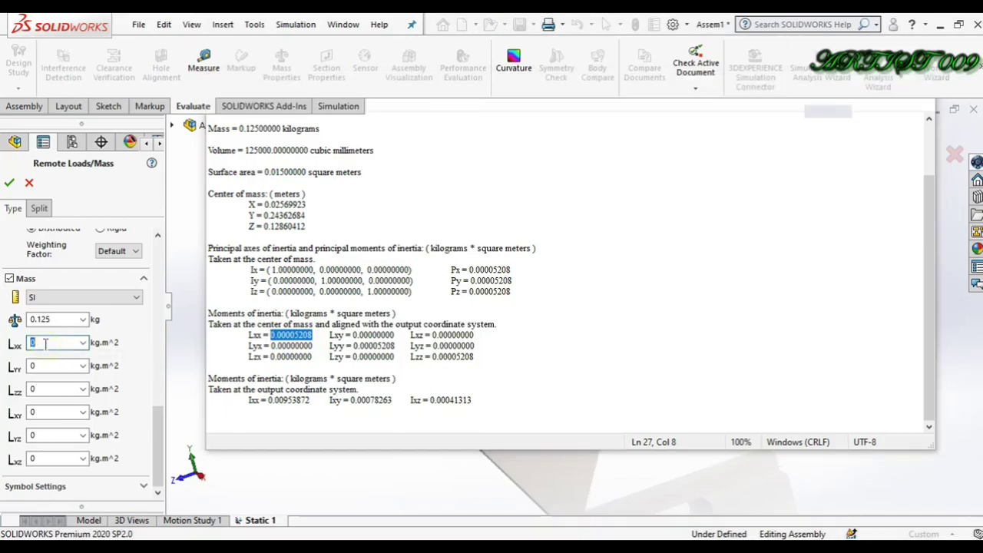
key(ctrl+v)
Set the Lyy and Lzz moments of inertia to 0.00005208 kg.m^2 and check the cross terms in the Notepad report.
click(51, 366)
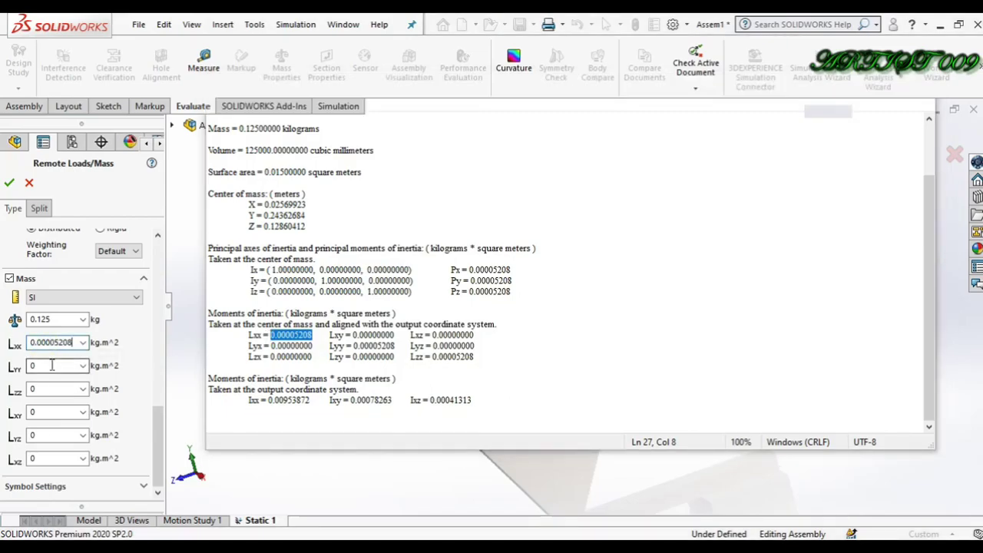
key(ctrl+v)
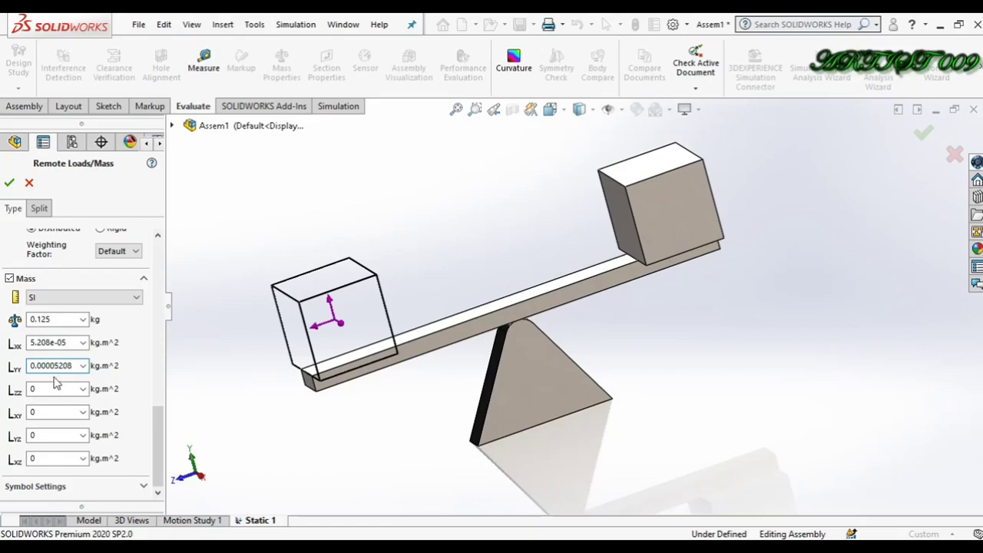
click(56, 389)
key(ctrl+v)
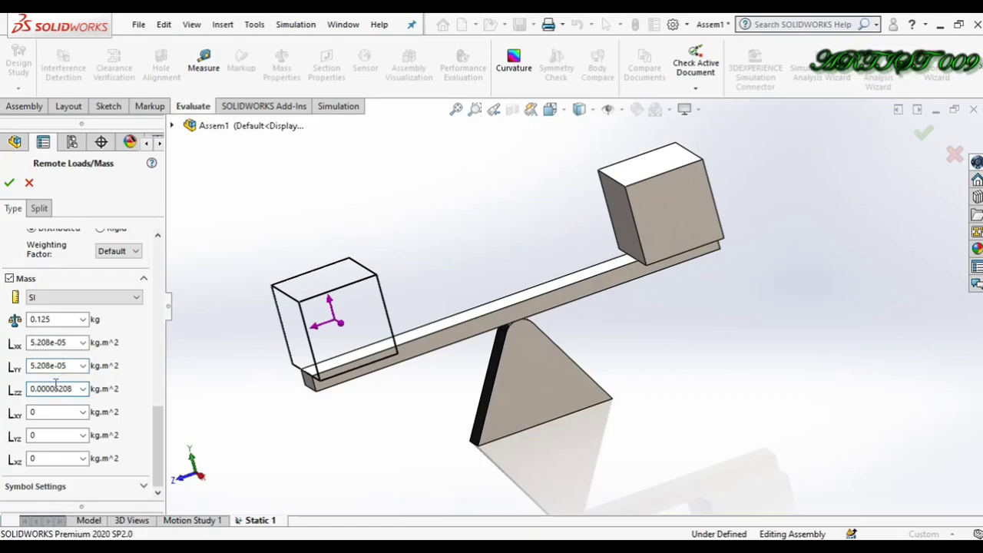
click(63, 411)
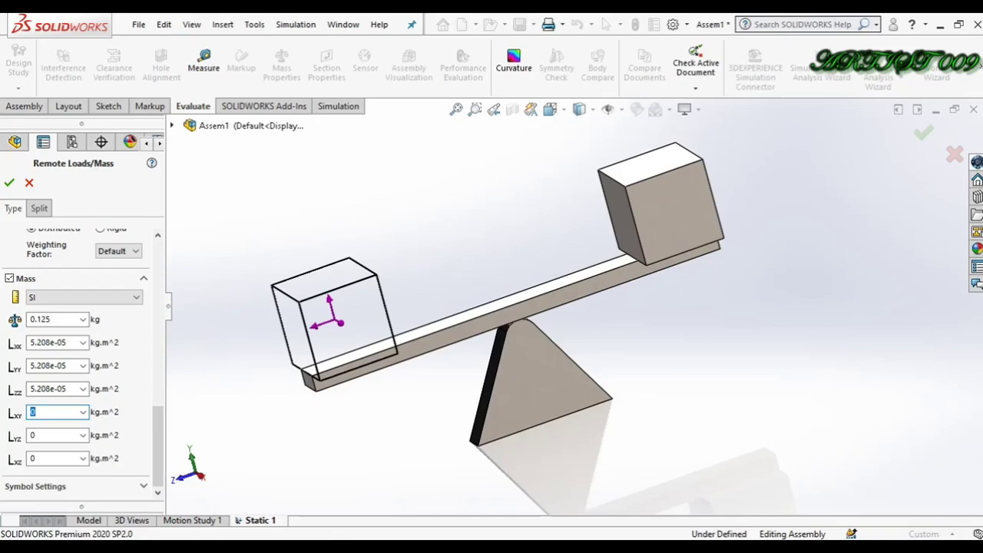
click(369, 538)
click(317, 348)
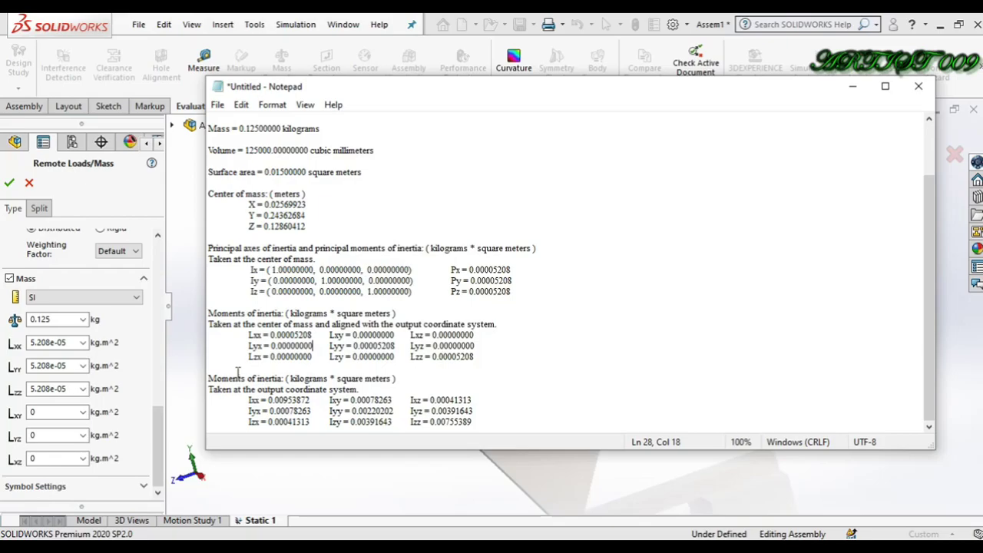
Set the unit of the remote mass's location to m, matching the center of mass in the report.
click(155, 373)
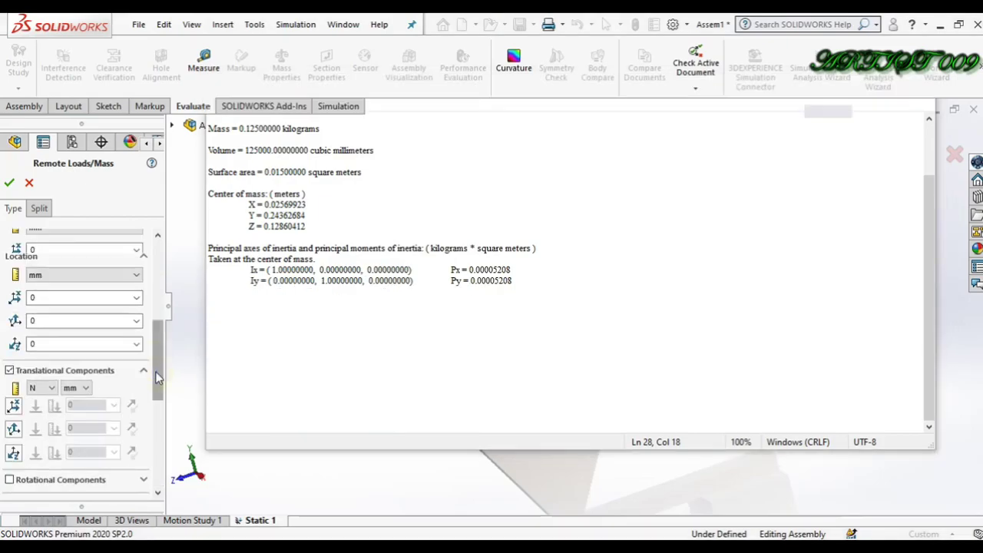
scroll(156, 373, up, 1)
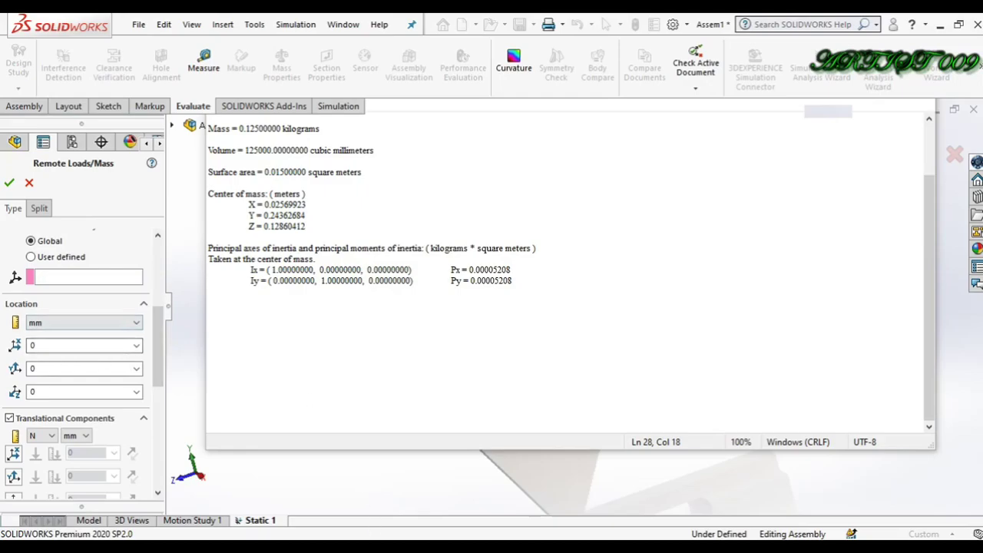
key(alt+Tab)
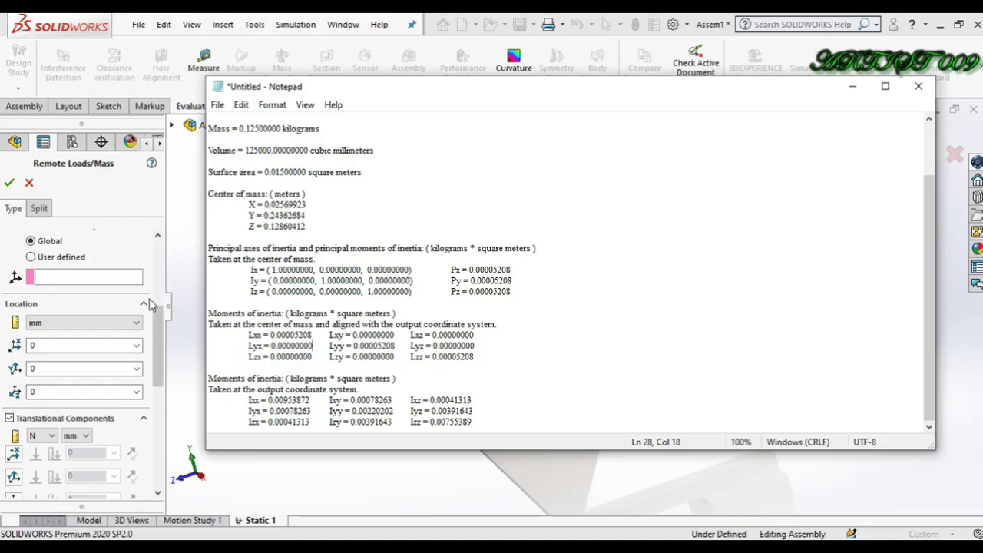
click(121, 323)
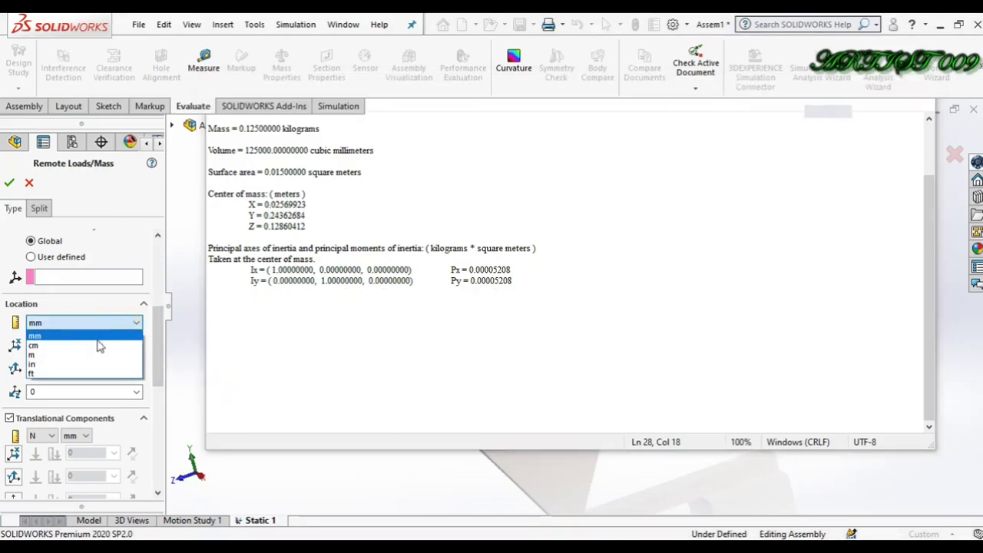
click(86, 356)
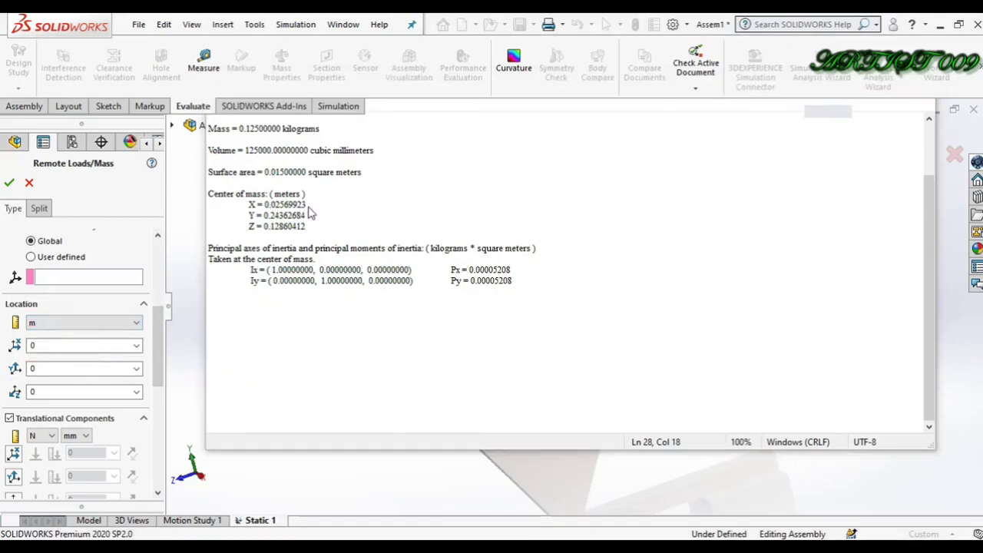
Copy the center of mass from Notepad into the remote mass's location, setting X to 0.02569923 m and Y to 0.24362684 m.
click(363, 474)
key(alt+Tab)
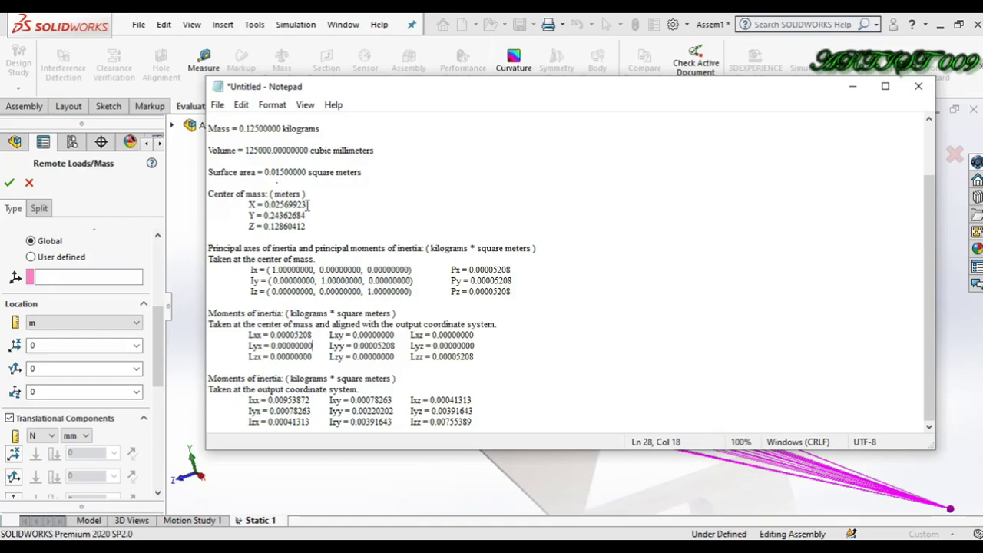
drag(308, 204, 265, 205)
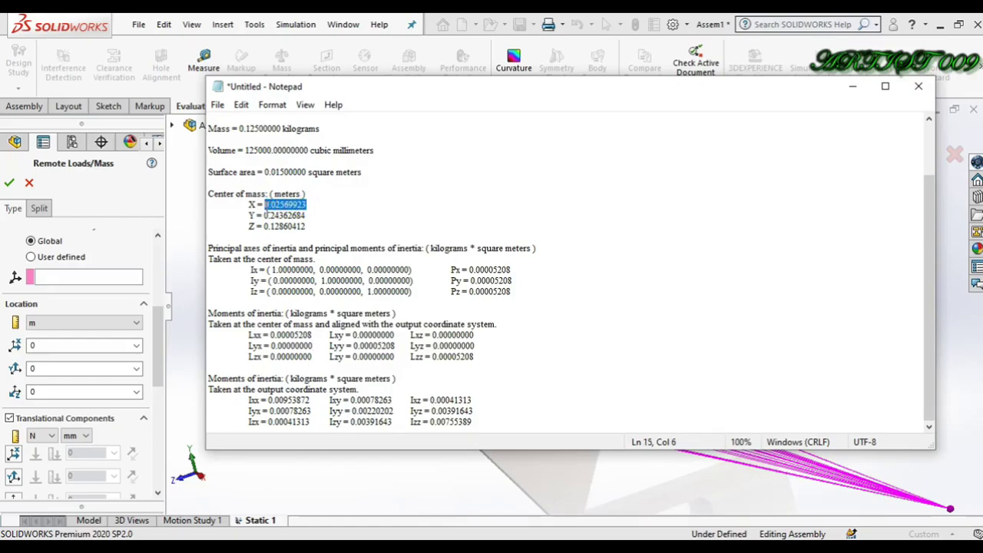
click(91, 347)
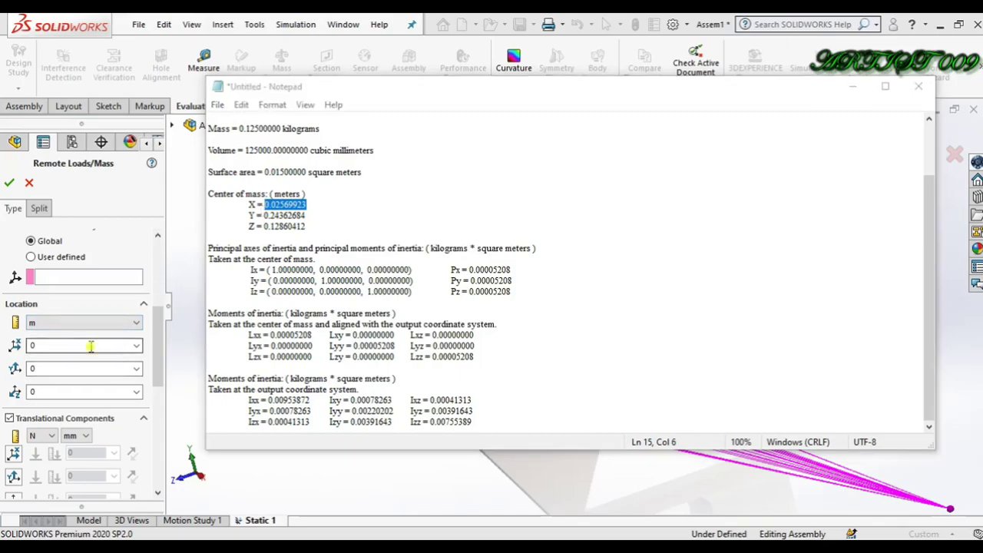
key(ctrl+v)
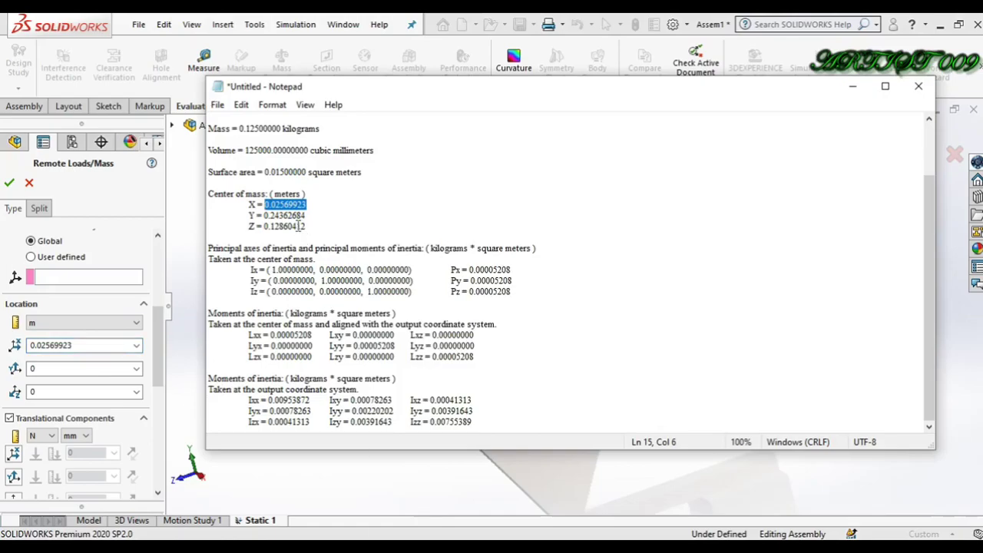
double_click(292, 216)
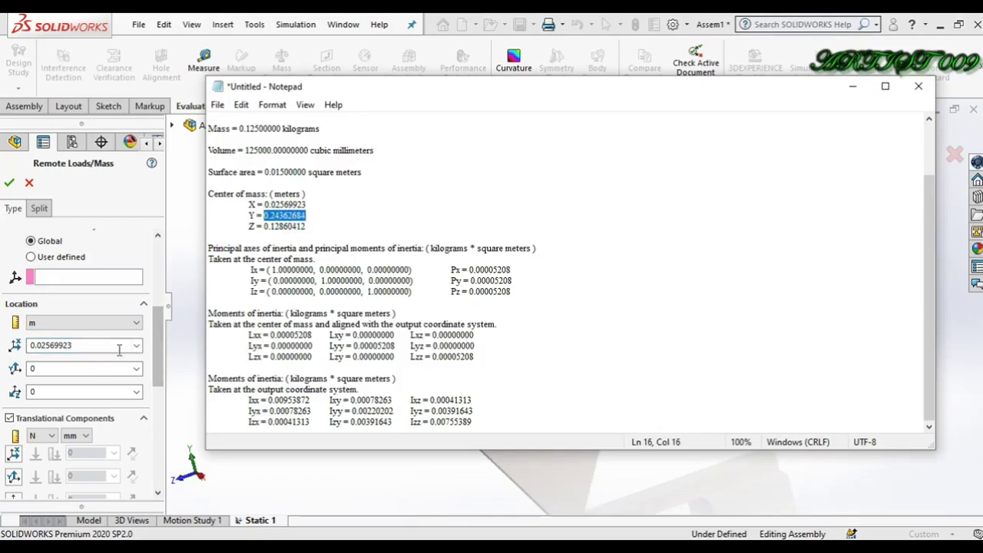
click(102, 369)
key(ctrl+v)
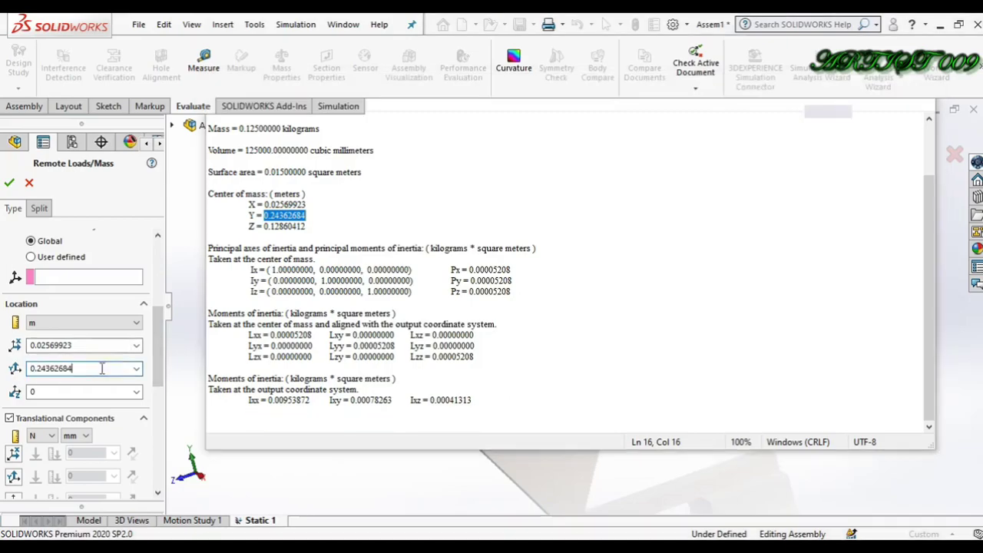
Set the Z coordinate of the remote mass's location to 0.12860412 m from the Notepad report.
click(102, 392)
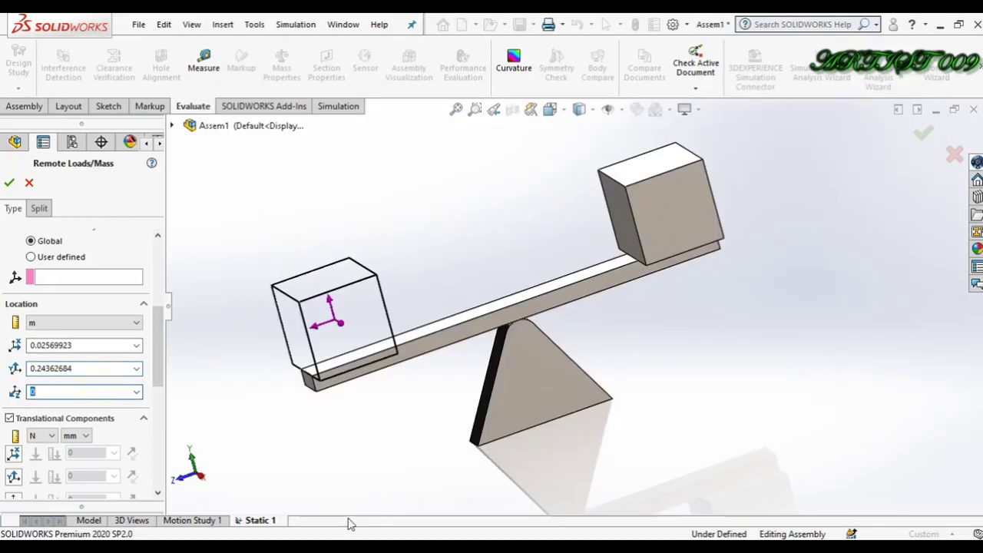
key(alt+Tab)
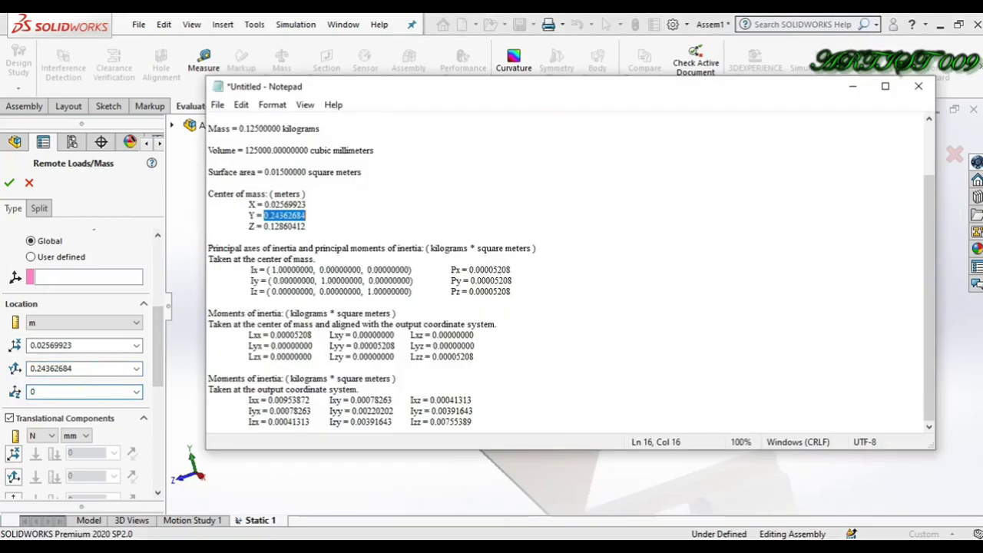
click(286, 226)
double_click(286, 225)
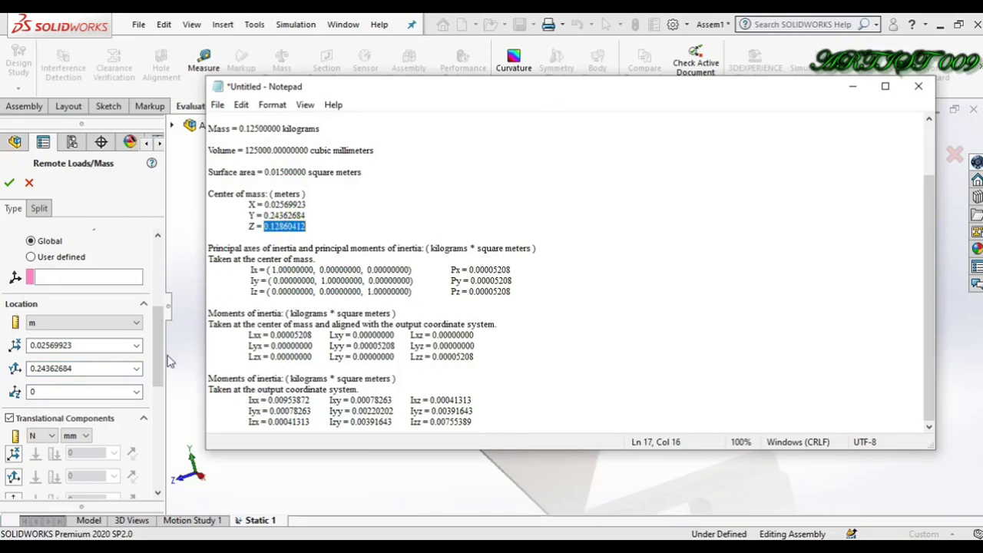
click(116, 393)
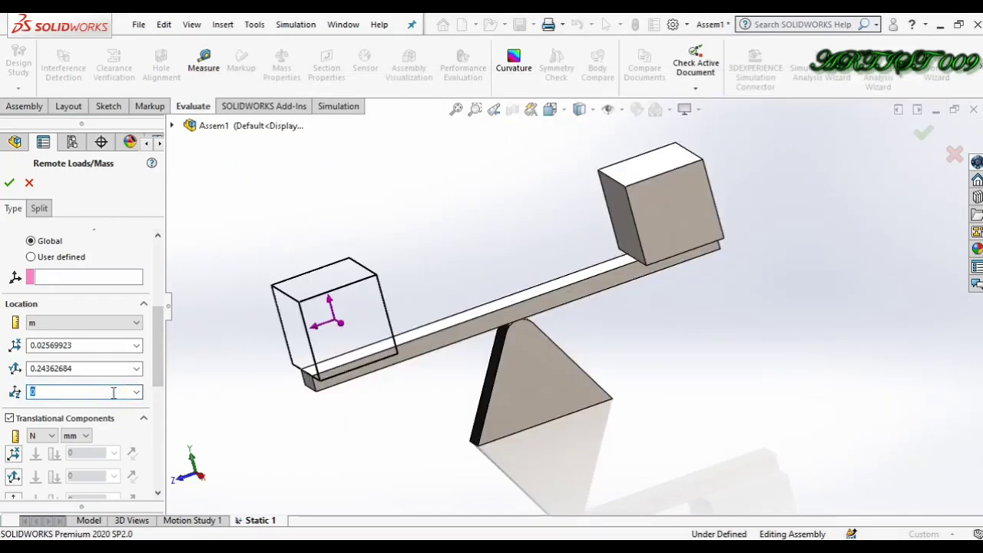
text(0.12860412)
scroll(152, 415, down, 10)
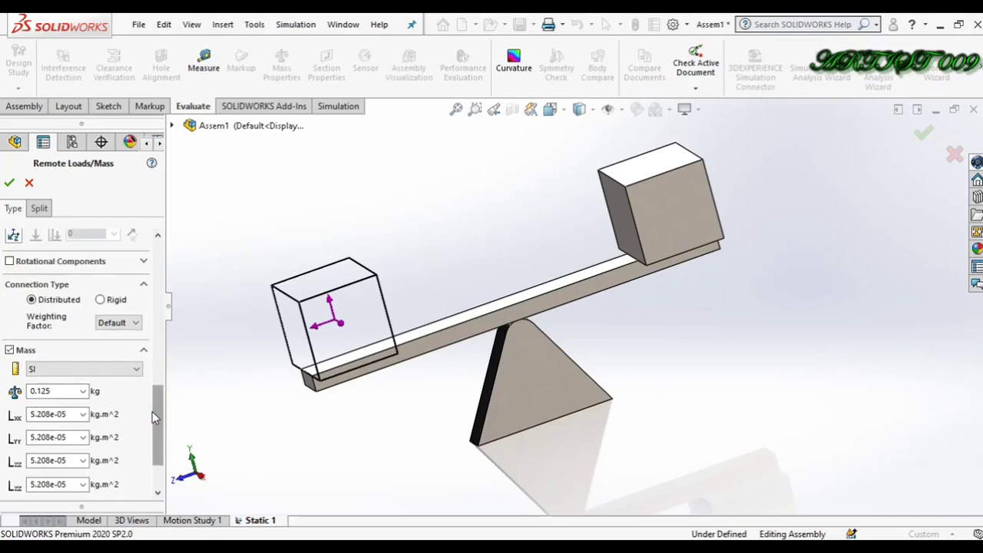
Apply the remote mass to the top face of the seesaw plank in the global coordinate system and accept the definition.
scroll(152, 412, up, 12)
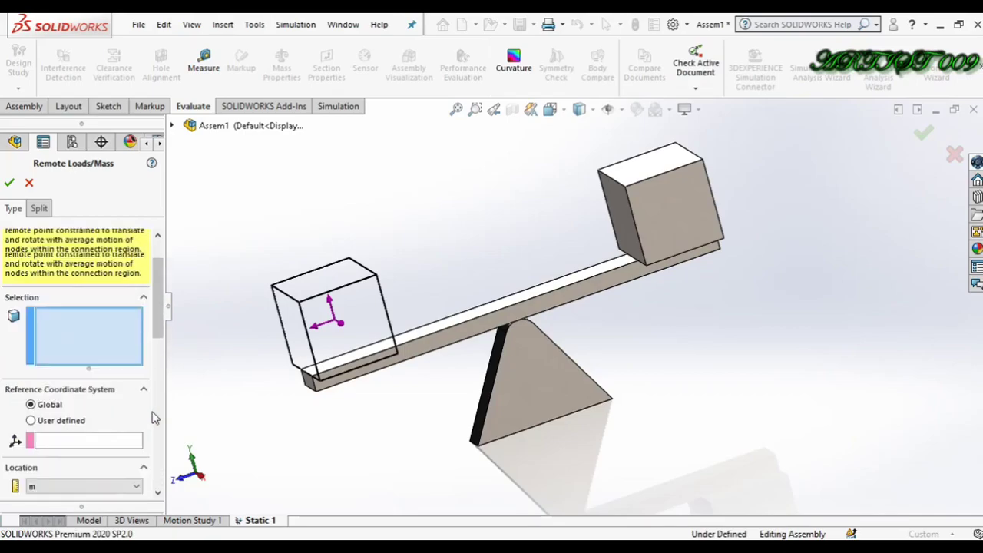
click(84, 367)
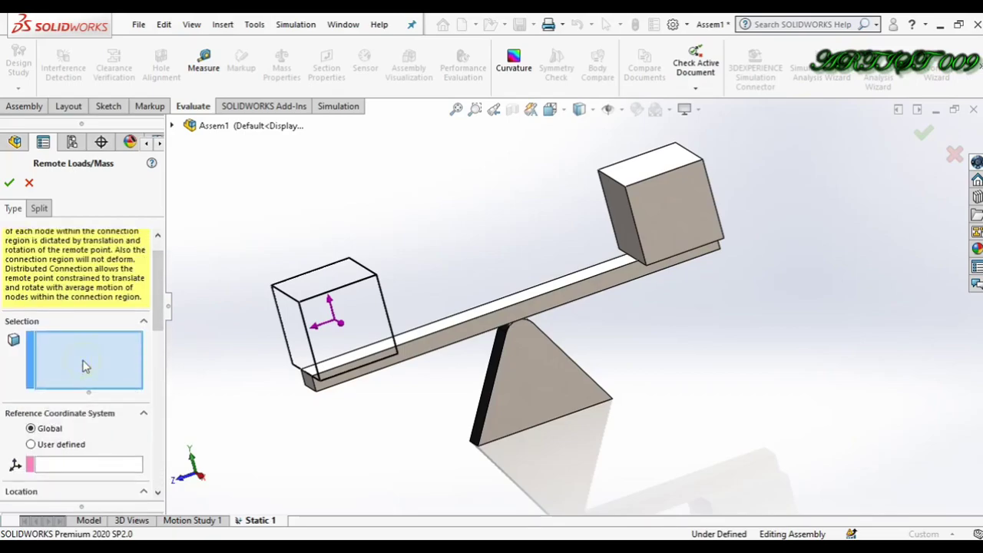
click(605, 270)
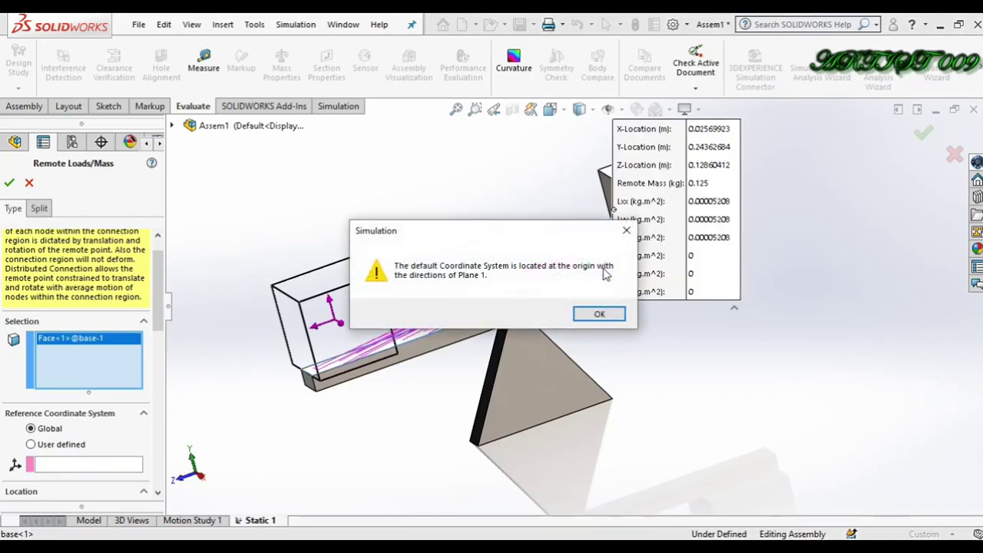
click(608, 313)
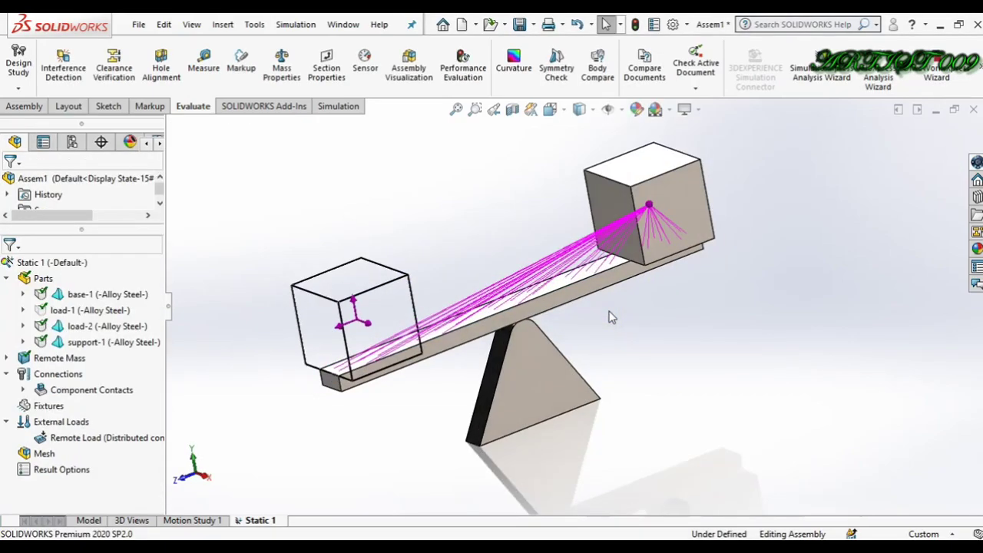
Examine from several angles how the remote mass connects to the plank's top face.
key(Right)
key(Right)
key(Right)
key(Right)
key(Right)
key(Left)
key(Left)
key(Left)
key(Left)
key(Left)
key(Up)
key(Left)
key(Left)
key(Down)
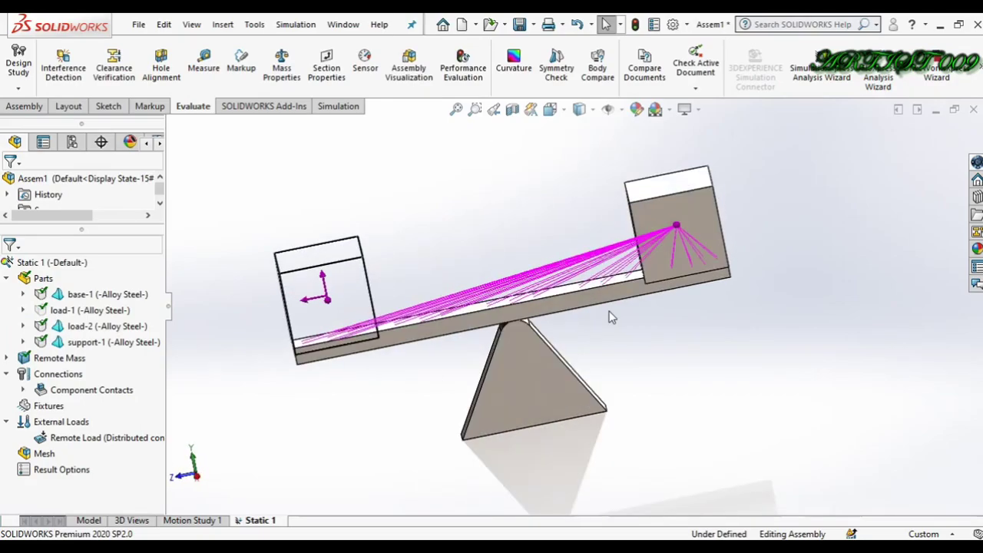
key(Right)
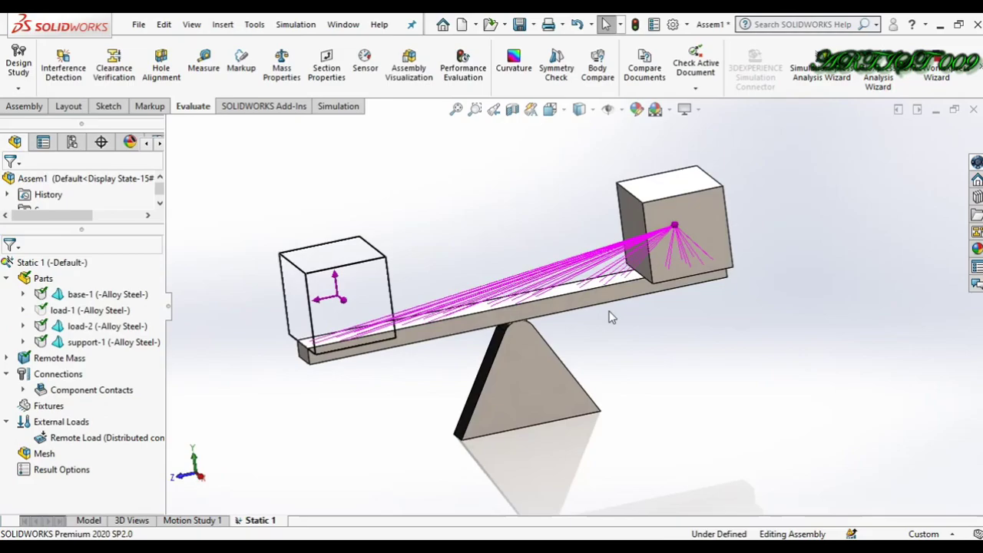
key(Right)
key(Right)
key(Right)
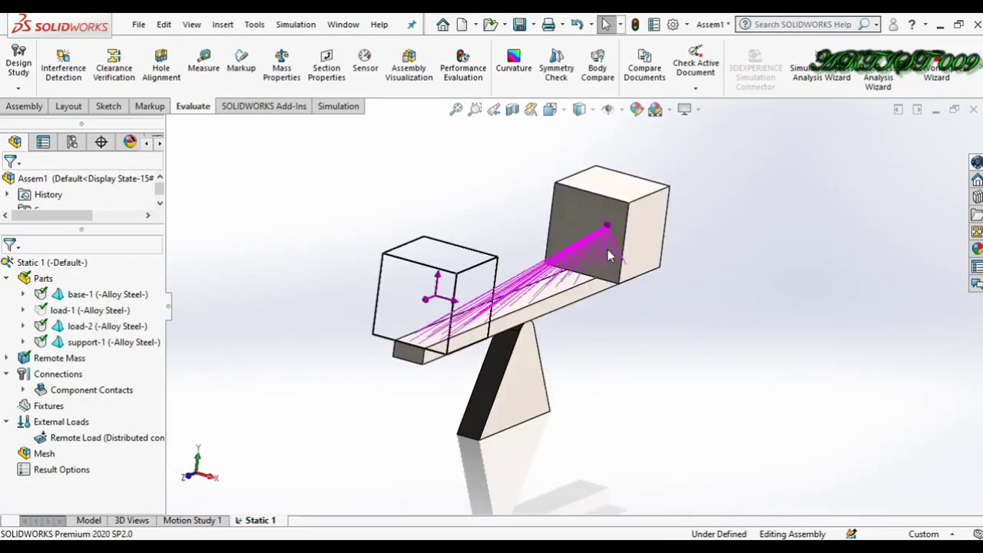
key(Left)
key(Left)
key(Left)
key(Left)
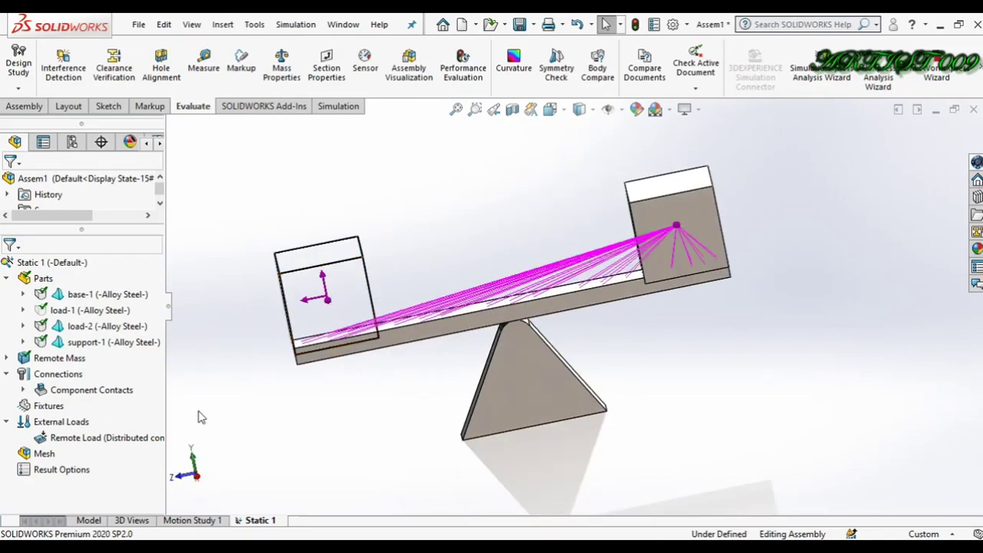
key(Right)
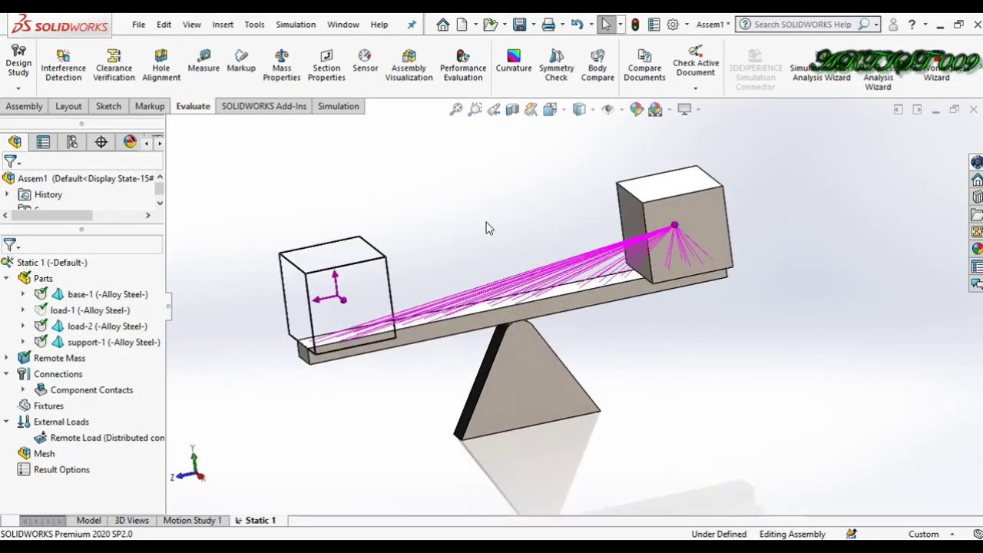
Add a downward gravity load of 9.81 m/s^2 to the study, referenced to the Top Plane.
right_click(86, 422)
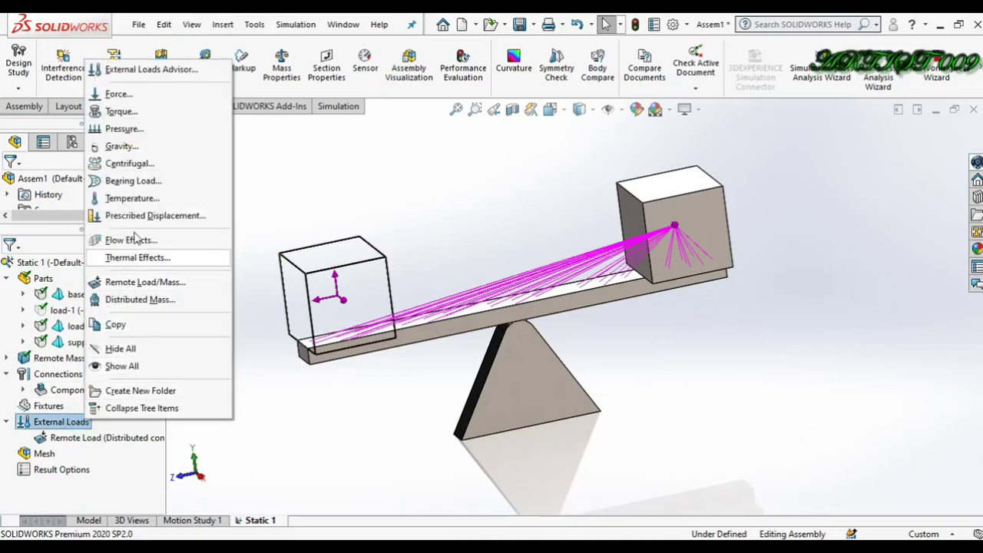
click(119, 146)
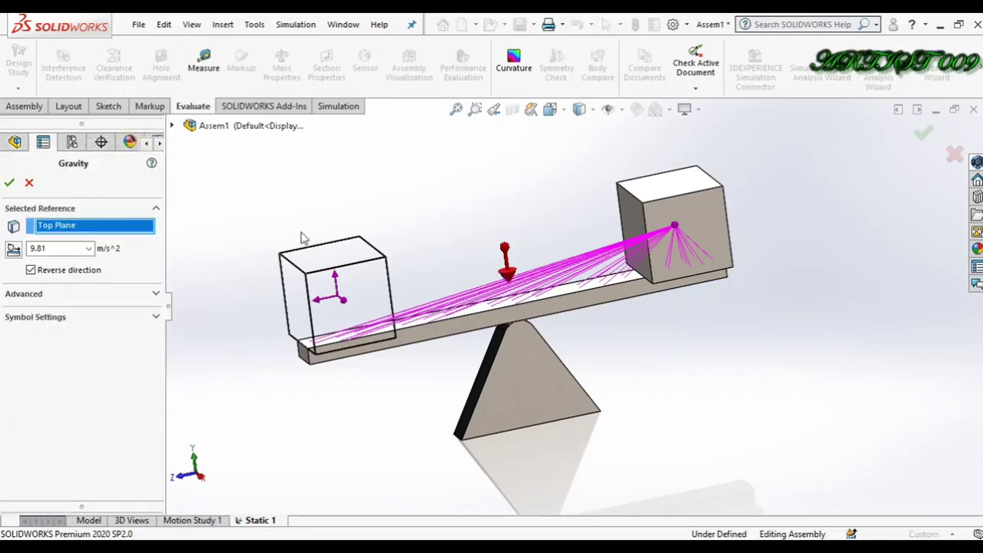
click(10, 186)
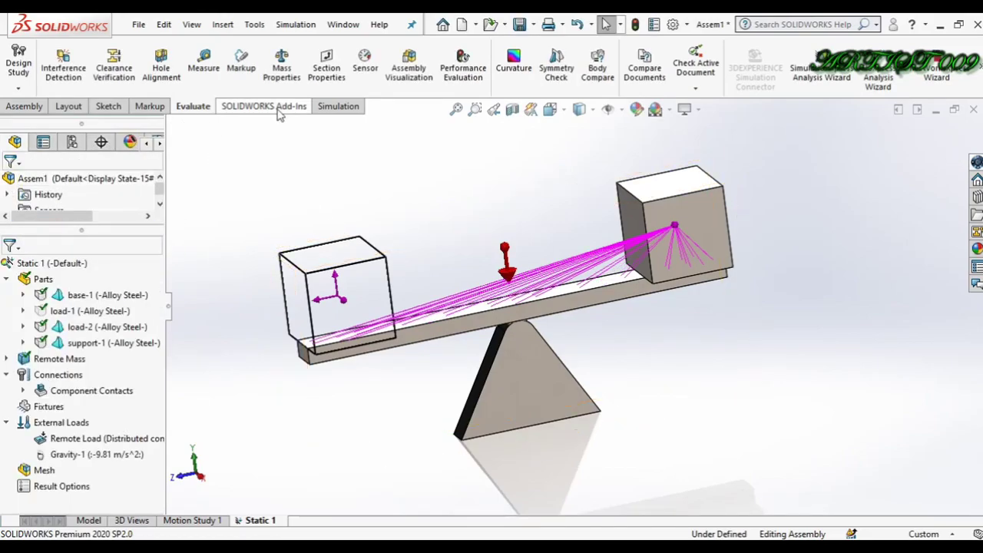
Enable automatic solver selection in the static study's properties.
click(325, 109)
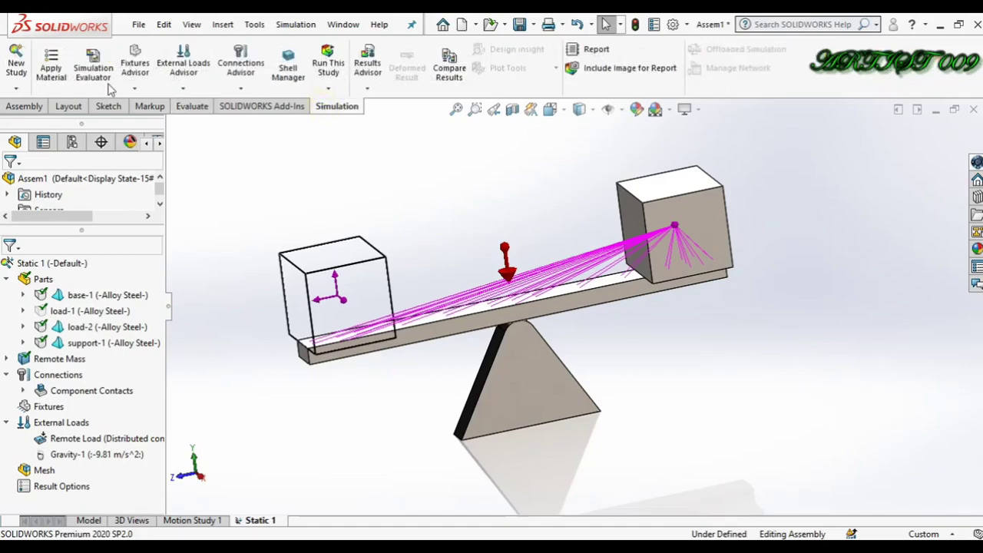
click(14, 91)
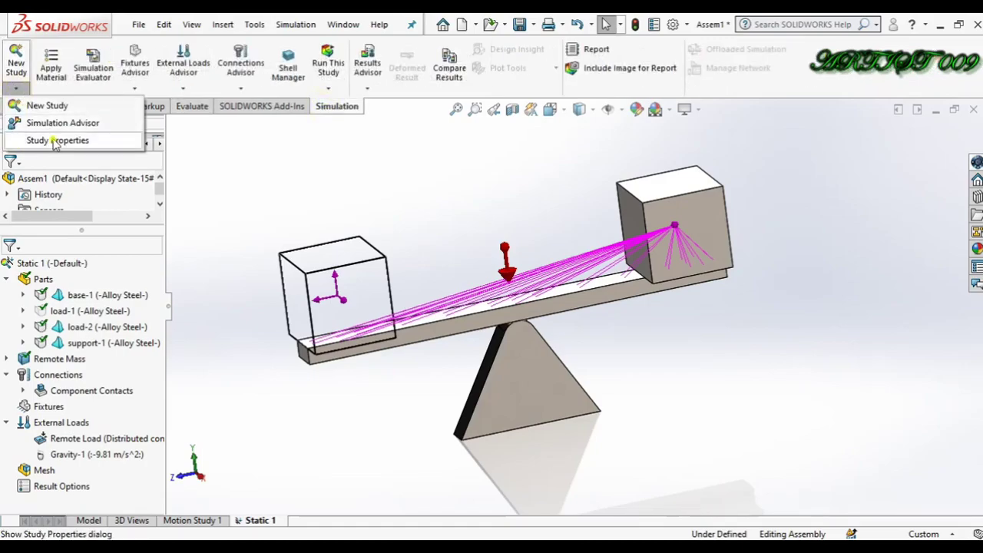
click(46, 141)
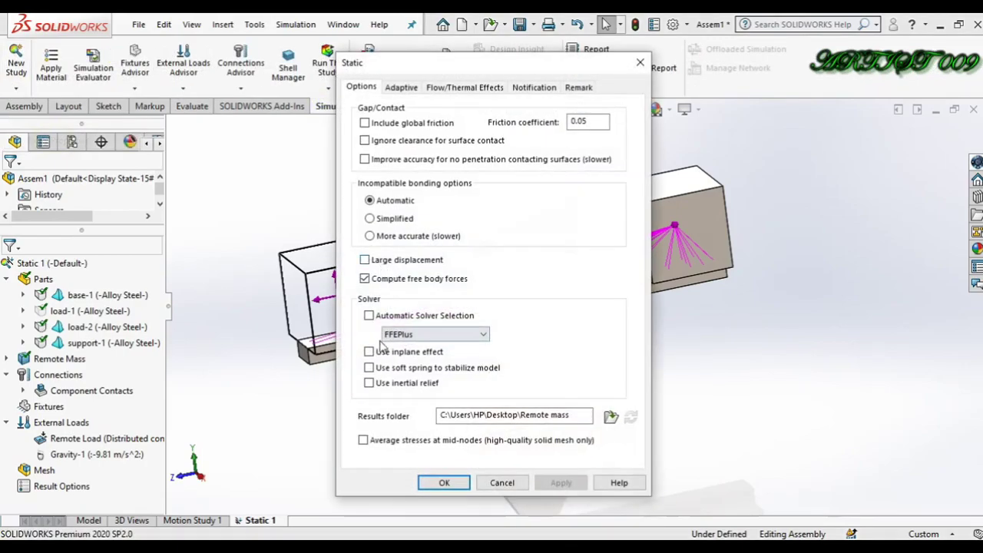
click(369, 317)
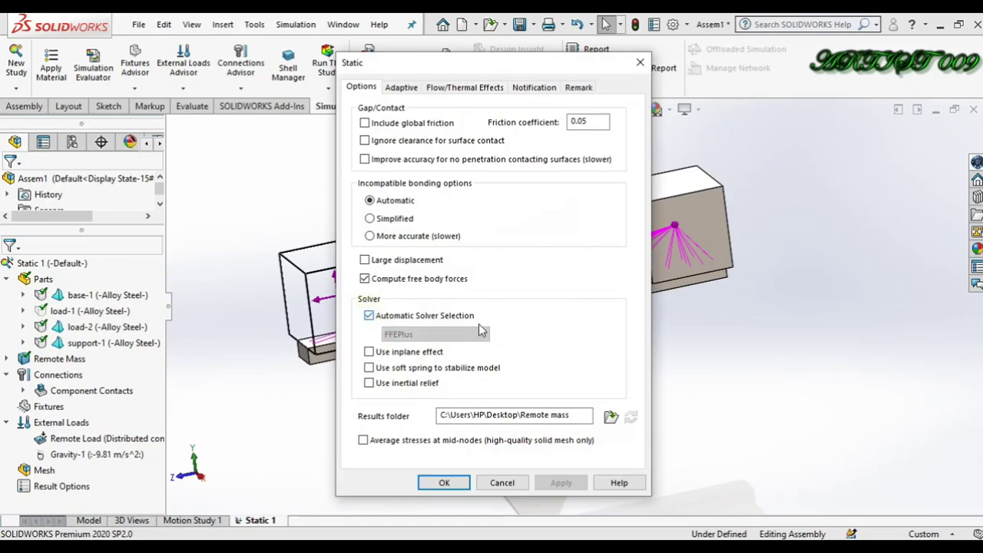
click(443, 483)
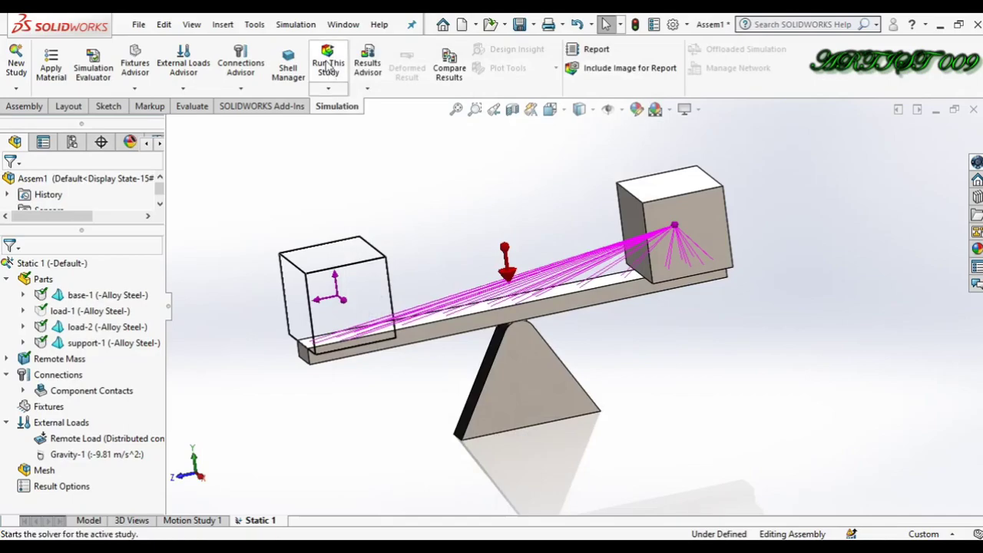
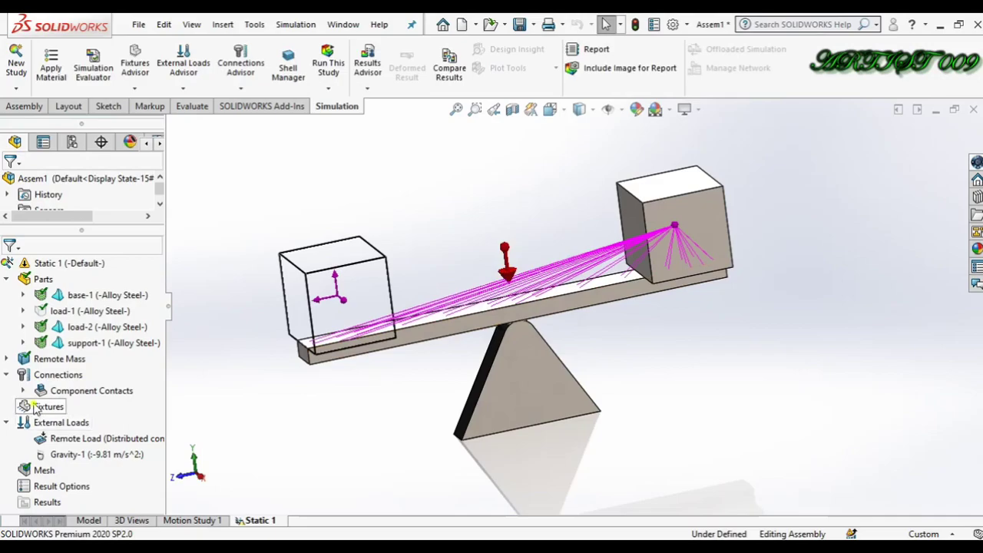
Apply a fixed geometry fixture to the bottom face of the triangular support.
right_click(43, 407)
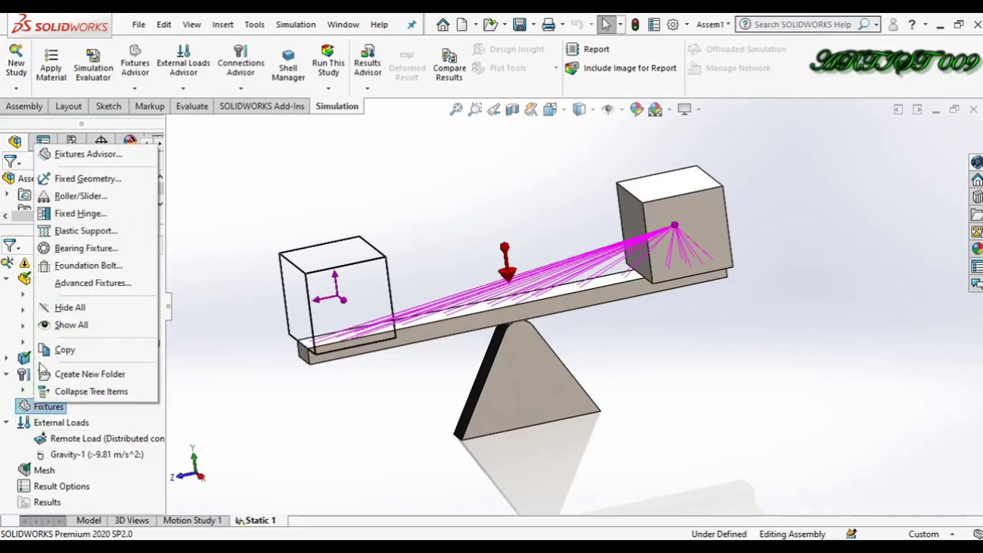
click(73, 178)
key(Up)
key(Up)
key(Up)
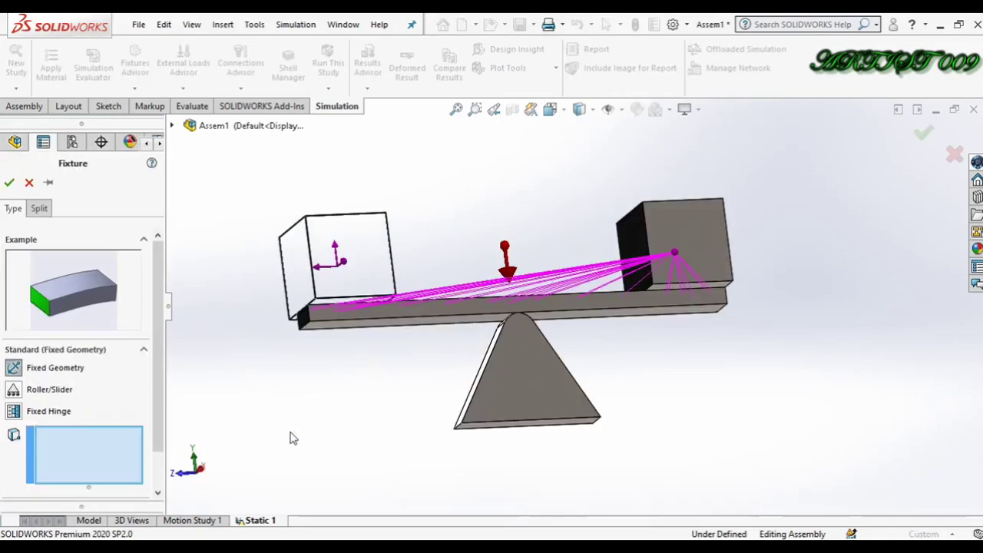
click(497, 407)
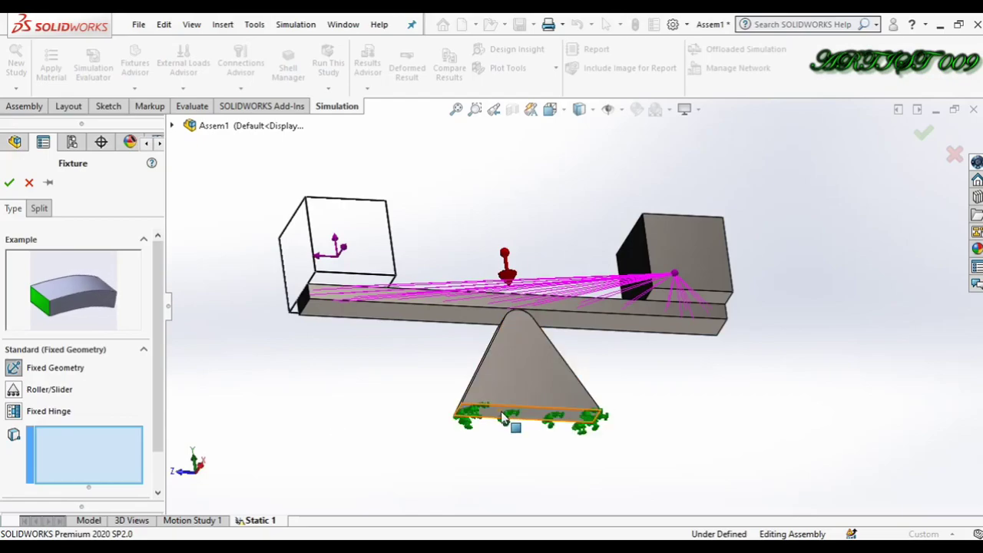
right_click(503, 388)
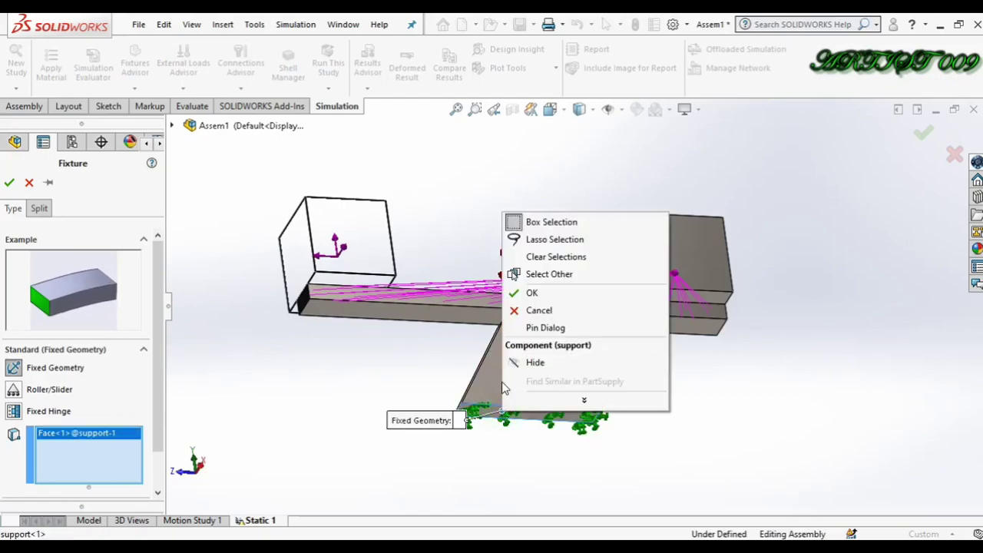
click(519, 293)
key(Down)
key(Down)
key(Down)
key(Down)
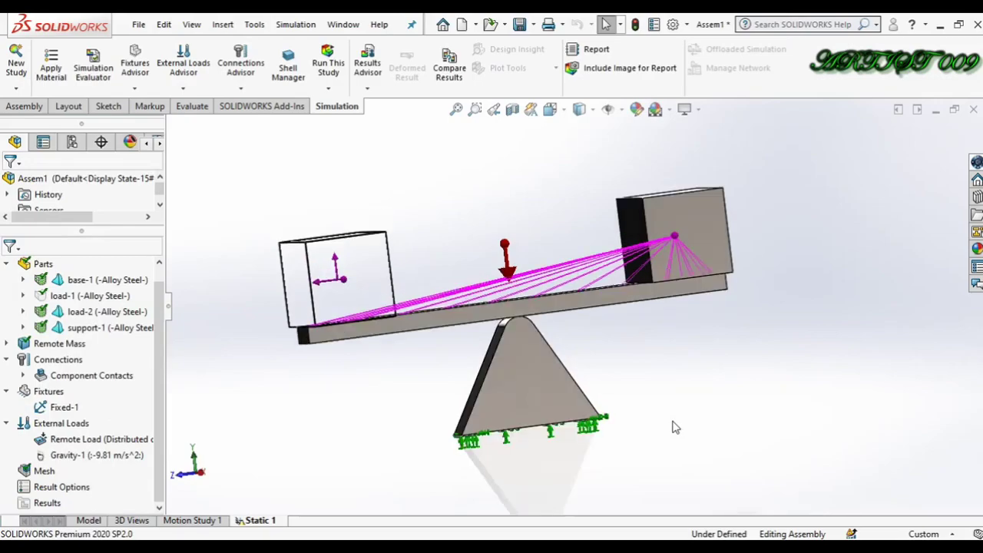
key(Up)
key(Up)
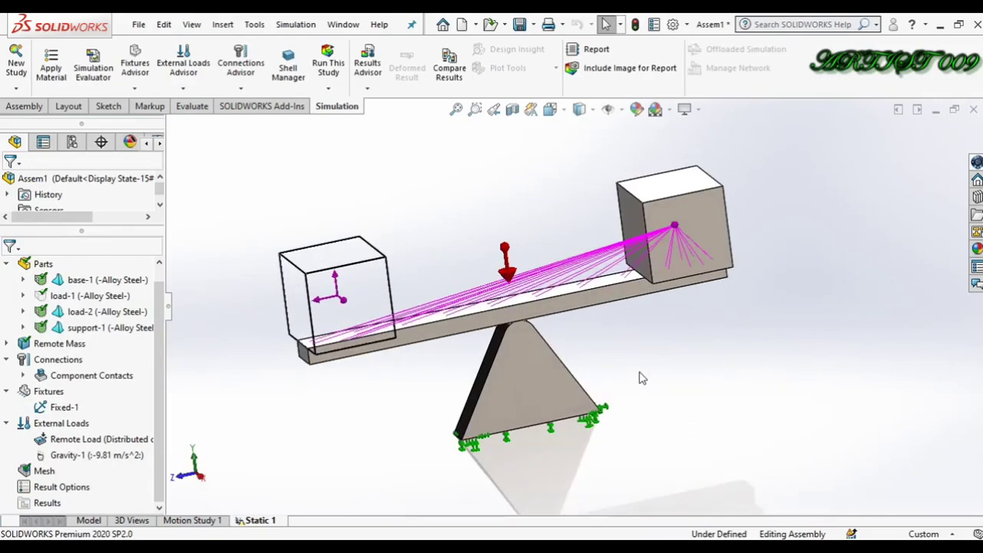
Run the static study and choose to solve it with small displacement.
click(337, 66)
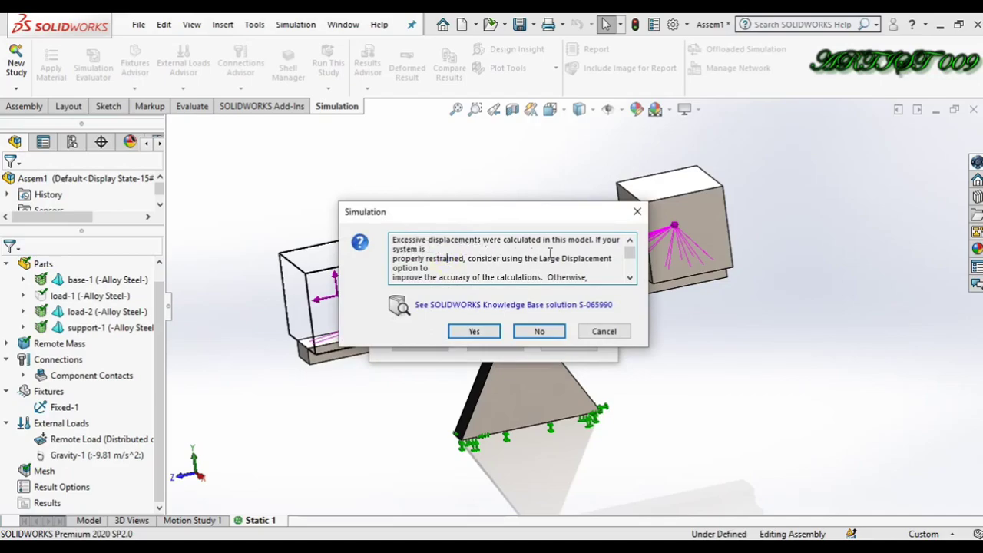
scroll(488, 265, down, 3)
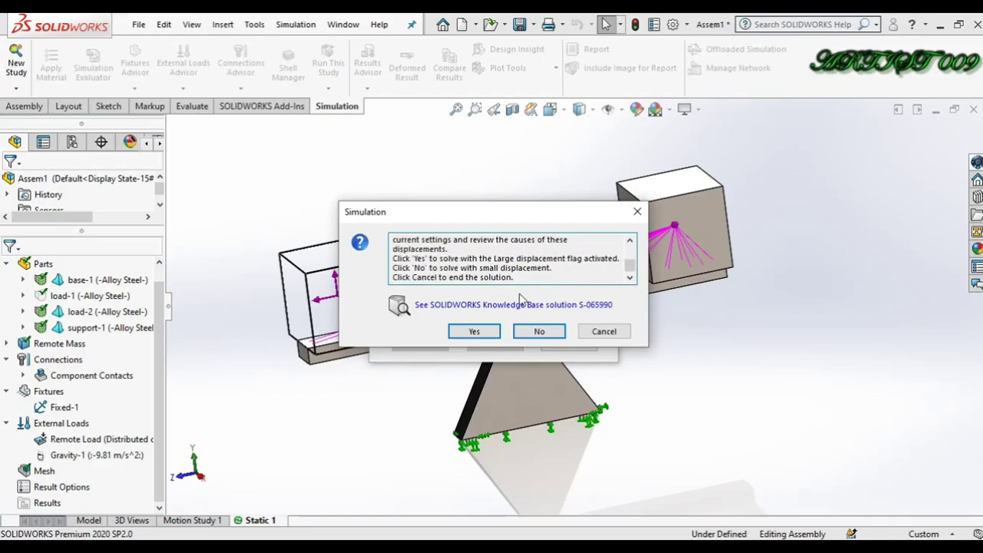
click(542, 331)
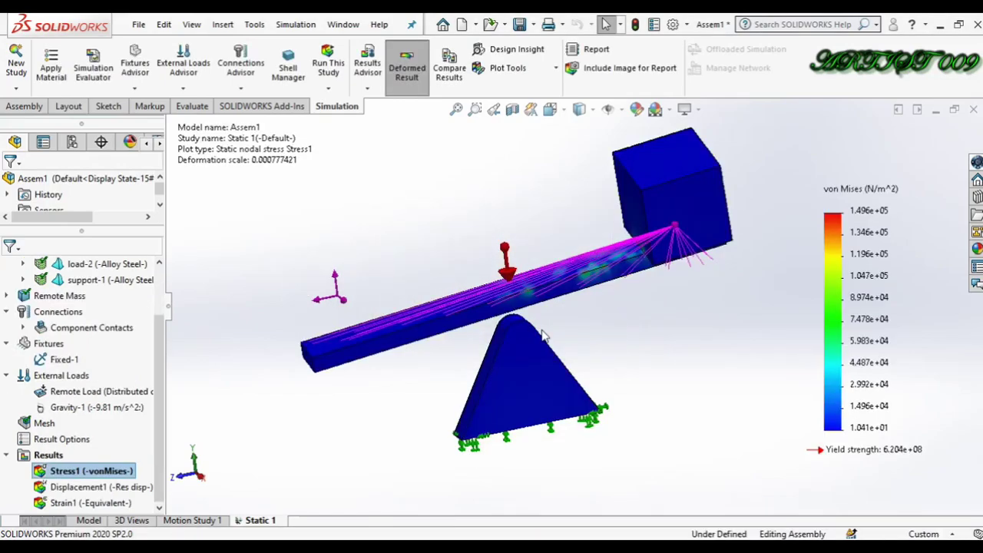
Examine the von Mises stress plot on the plank, load block and support from several angles.
key(Up)
key(Up)
key(Right)
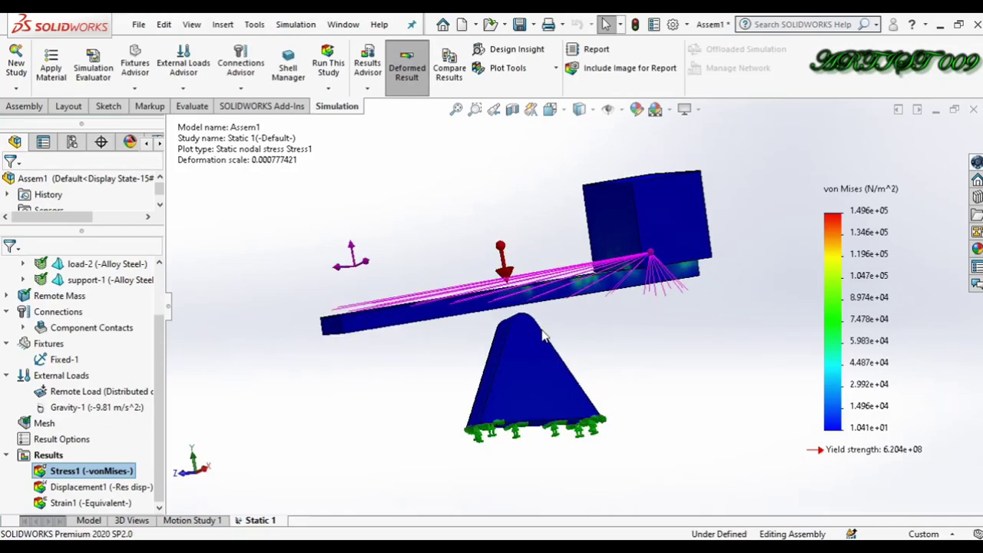
key(Left)
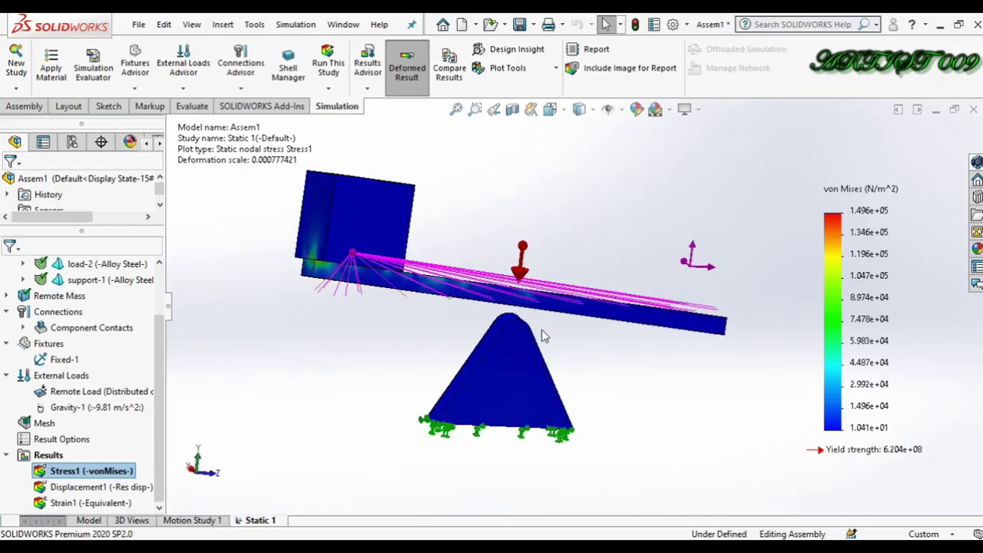
key(Left)
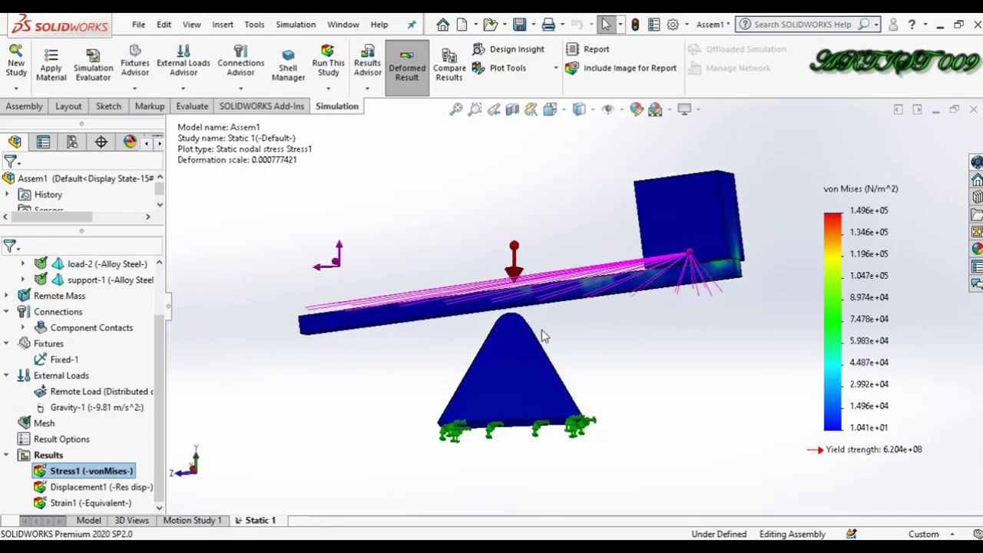
key(Down)
key(Down)
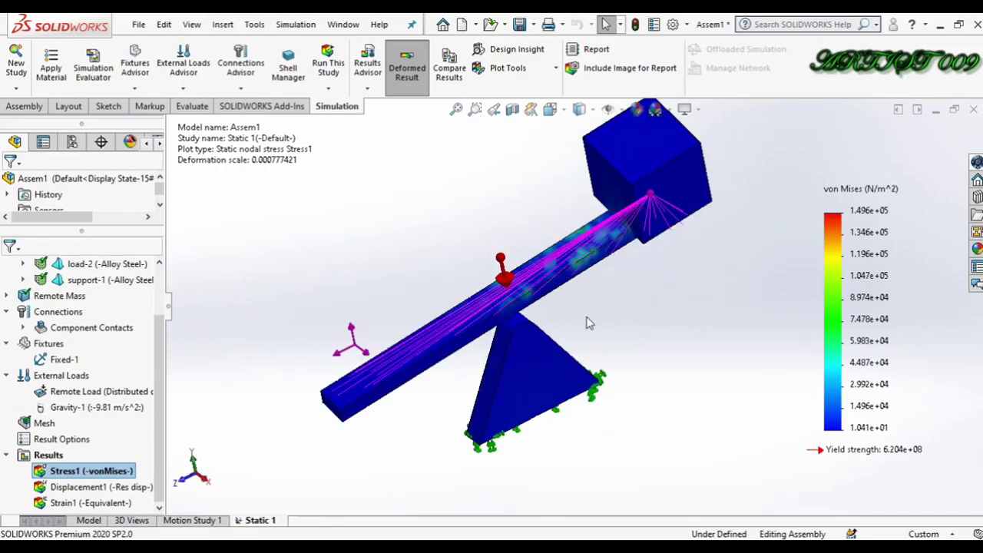
key(Up)
key(Left)
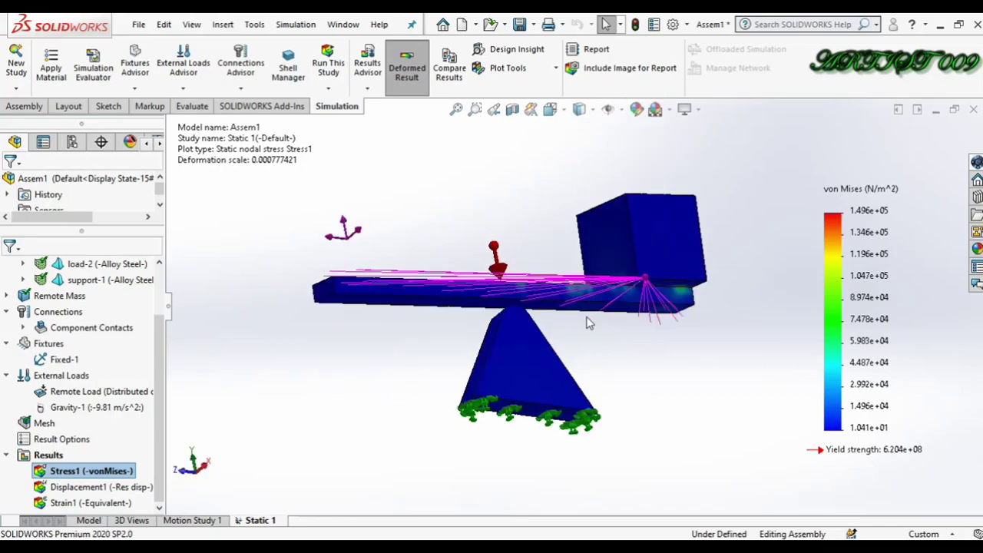
key(Left)
key(Left)
key(Left)
key(Left)
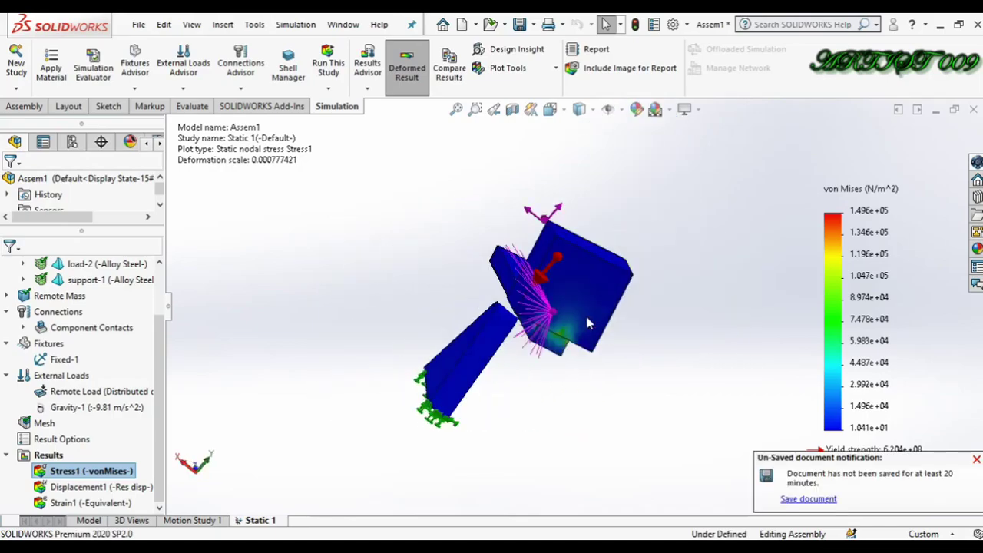
key(Left)
key(Left)
key(Left)
key(Left)
key(Left)
key(Left)
key(Left)
key(Left)
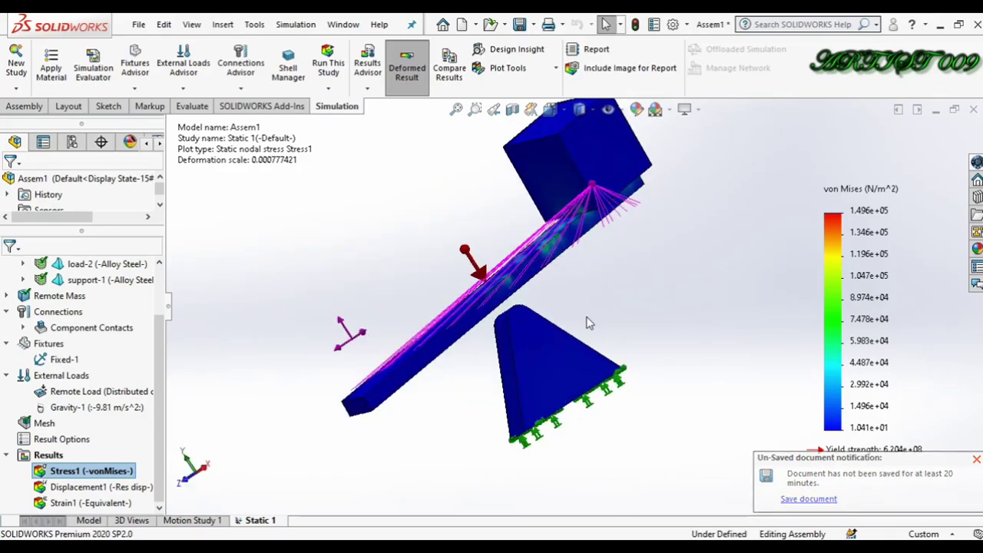
Show the resultant displacement plot and examine the deformed seesaw from all sides.
double_click(147, 487)
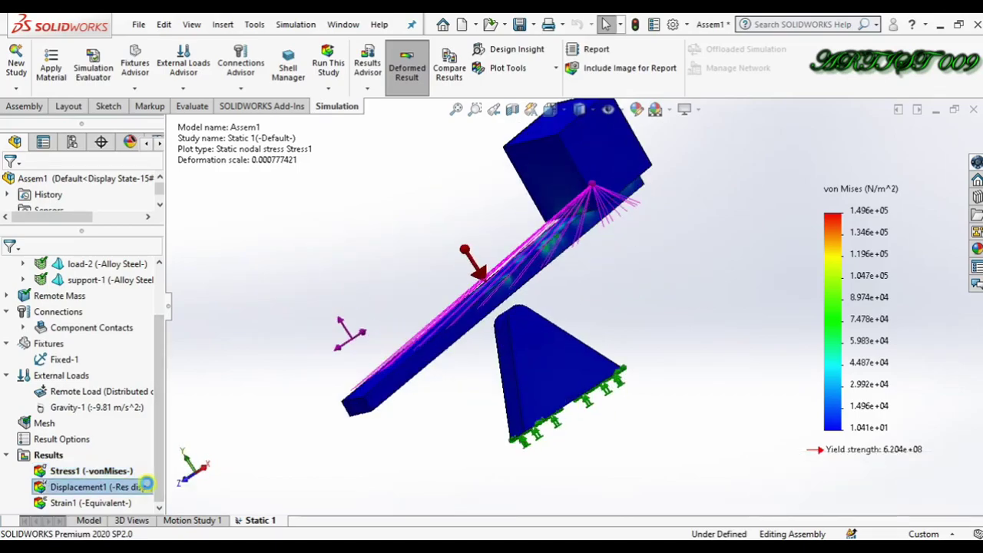
key(Right)
key(Right)
key(Right)
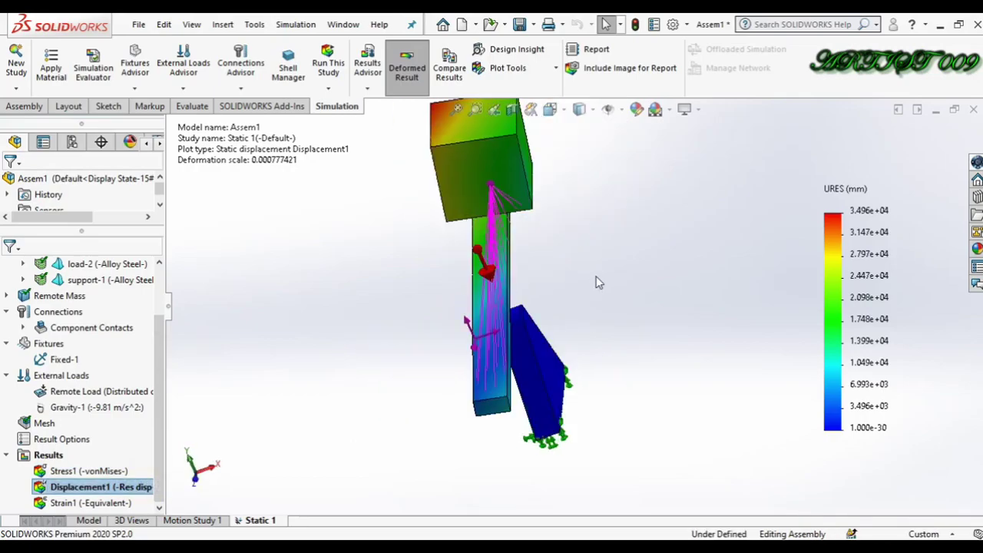
key(Left)
key(Left)
key(Left)
key(Left)
key(Left)
key(Right)
key(Right)
key(Right)
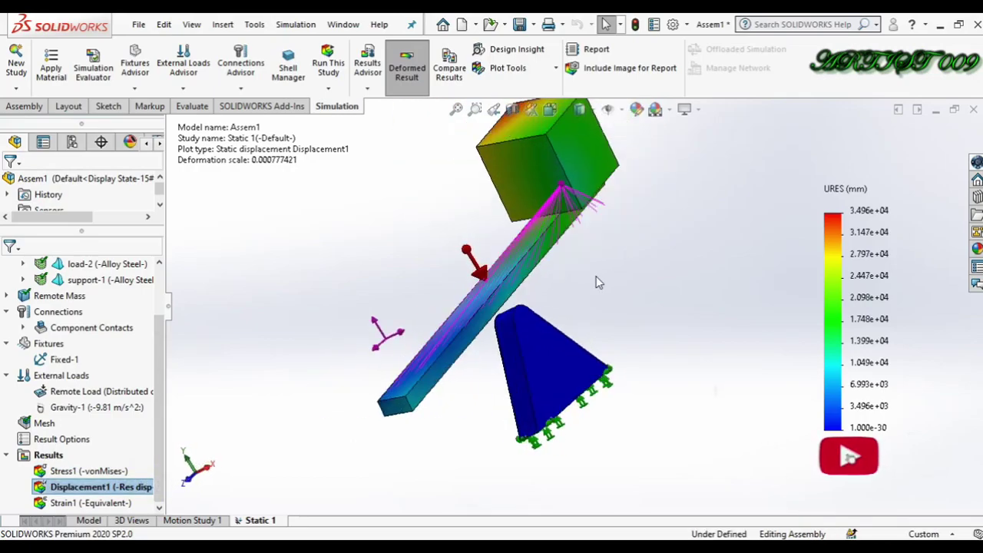
key(Right)
key(Right)
key(Right)
key(Right)
key(Right)
key(Right)
key(Right)
key(Right)
key(Right)
key(Right)
key(Right)
key(Right)
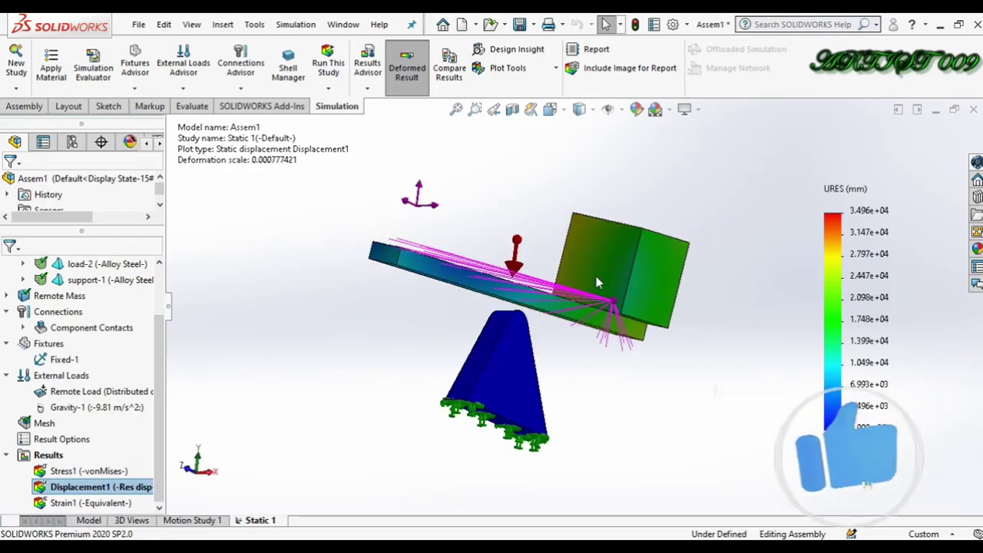
key(Right)
key(Right)
key(Down)
key(Down)
key(Down)
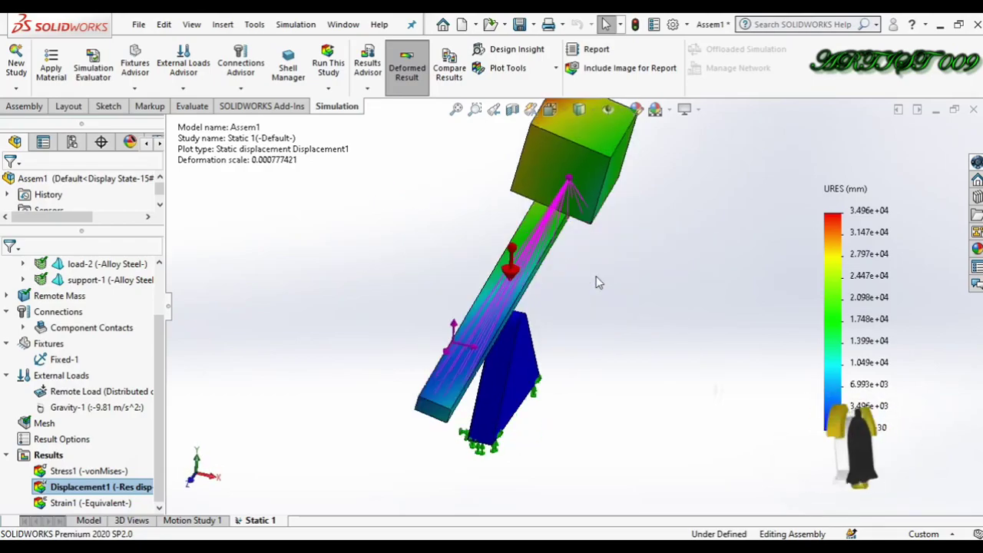
key(Left)
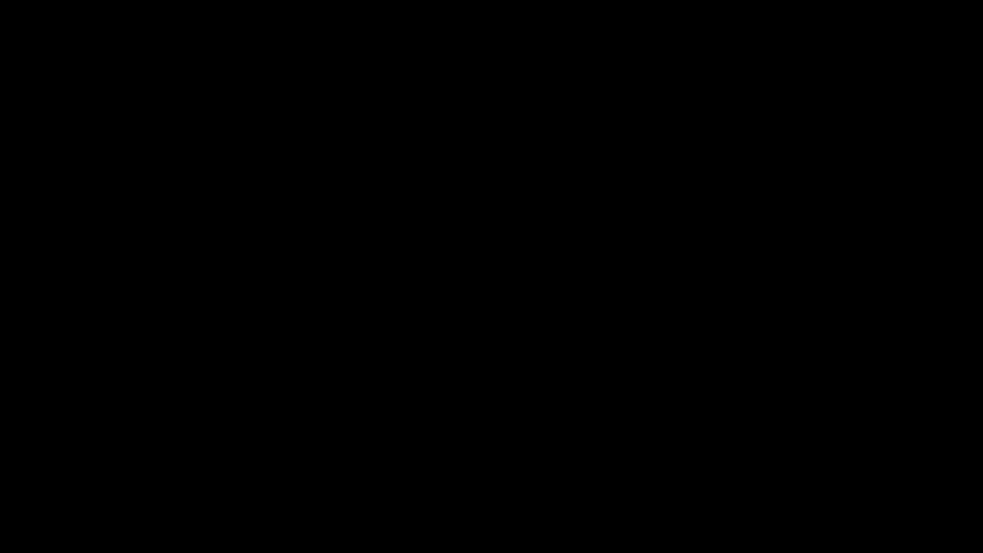